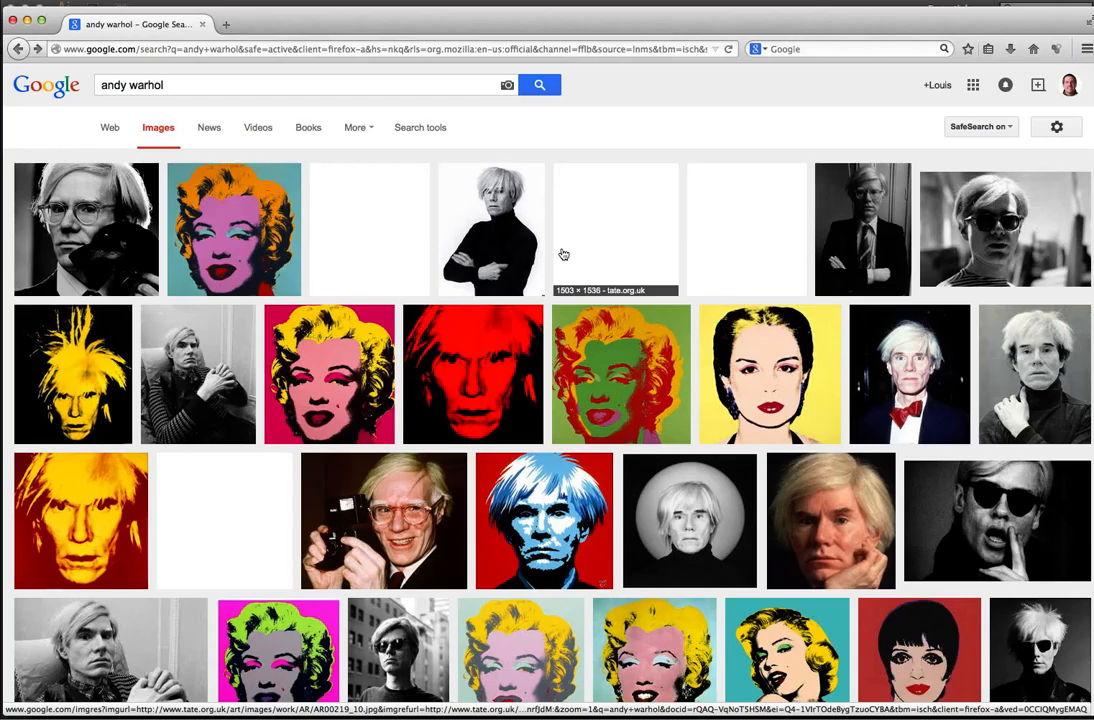
Preview image.jpg with the nine Marilyn portraits, enlarge the preview for a closer look, and close it
scroll(563, 255, "down", 2)
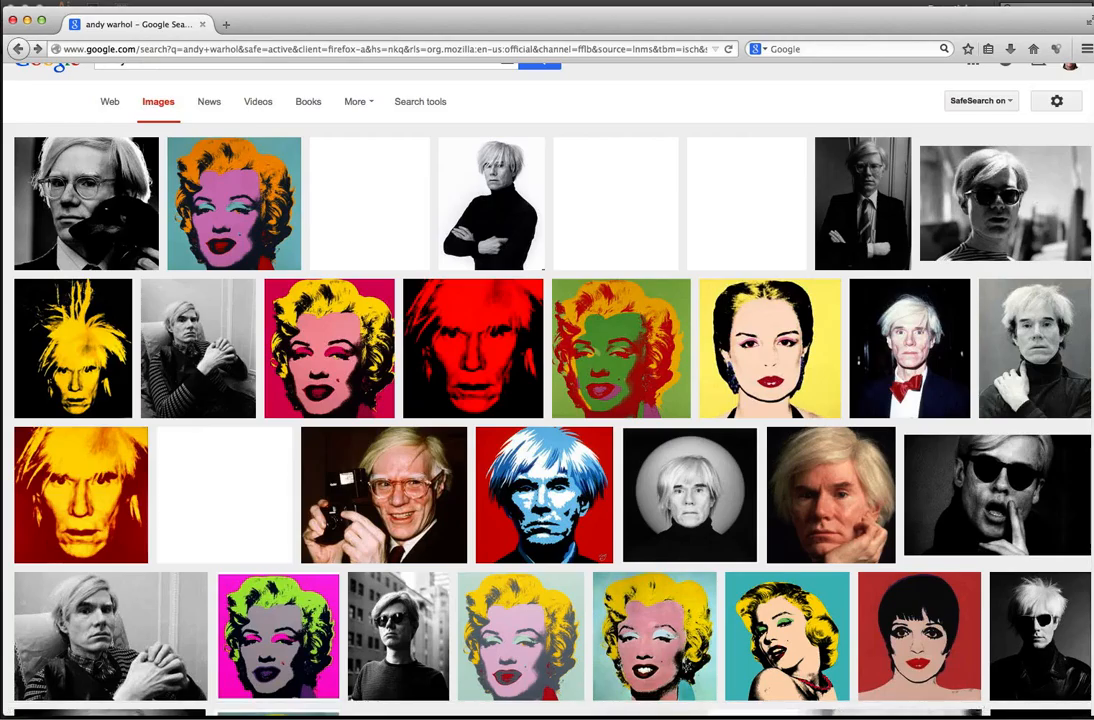
left_click(1089, 127)
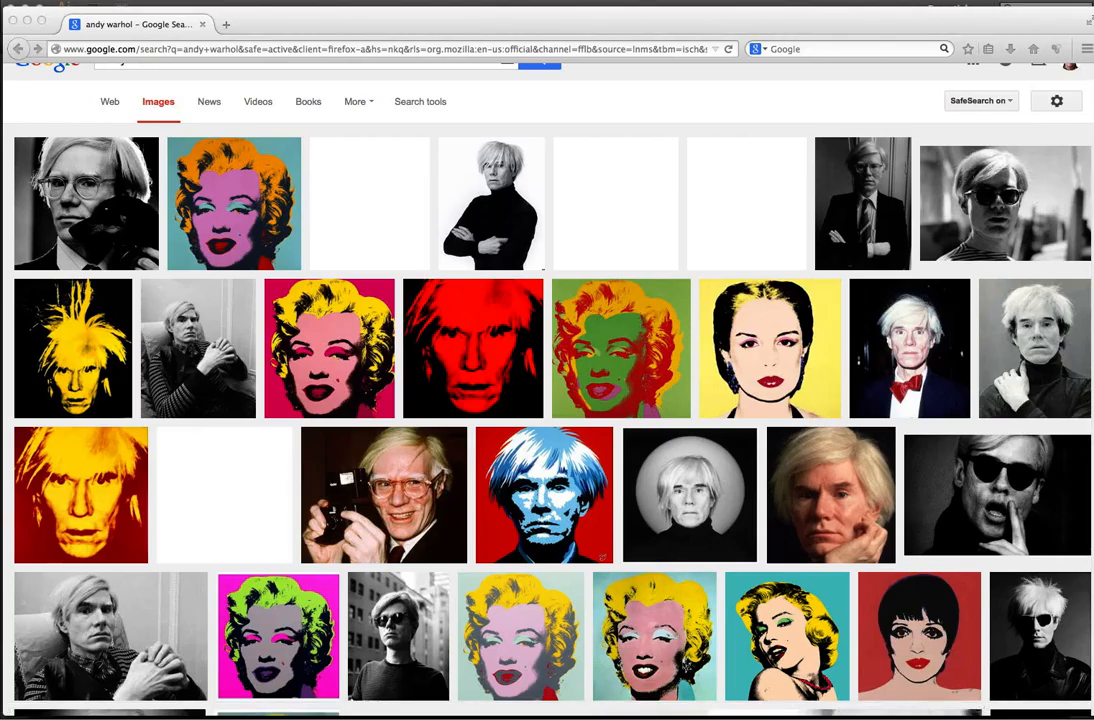
key("space")
scroll(562, 419, "down", 1)
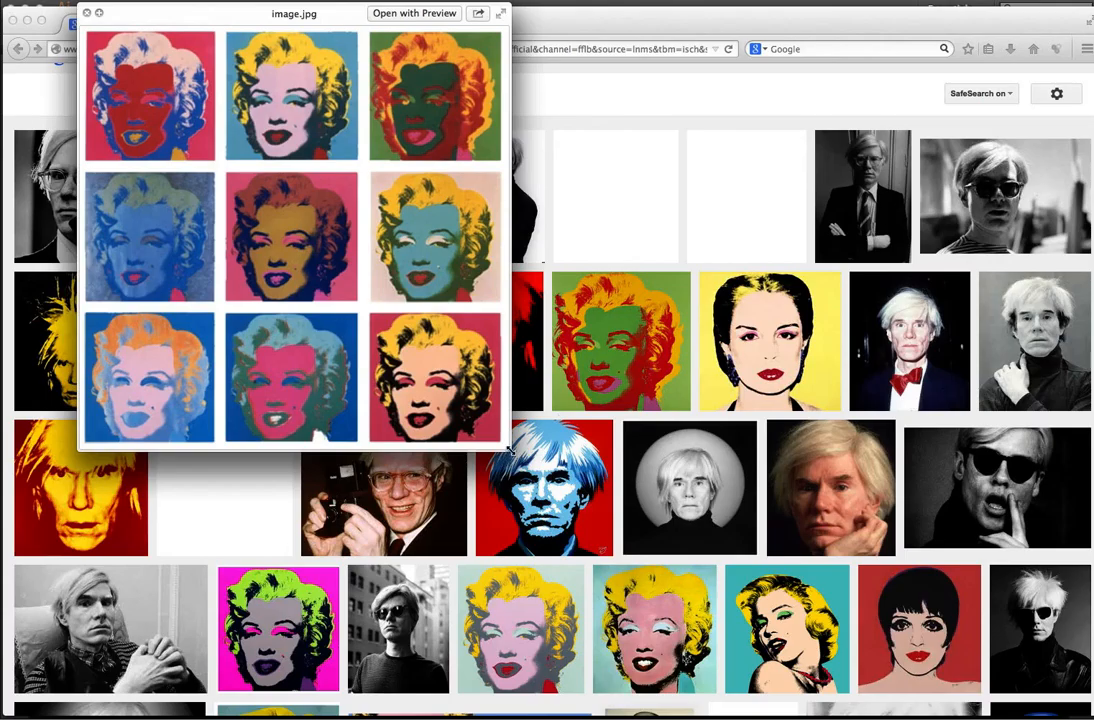
left_click_drag(510, 453, 939, 549)
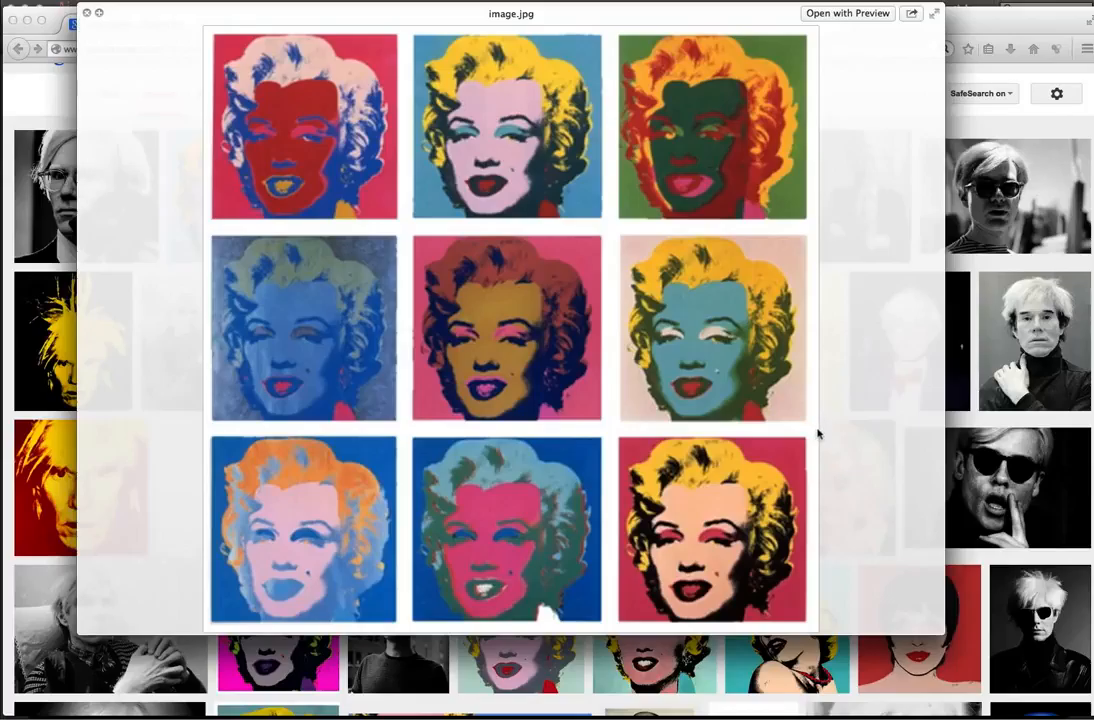
key("space")
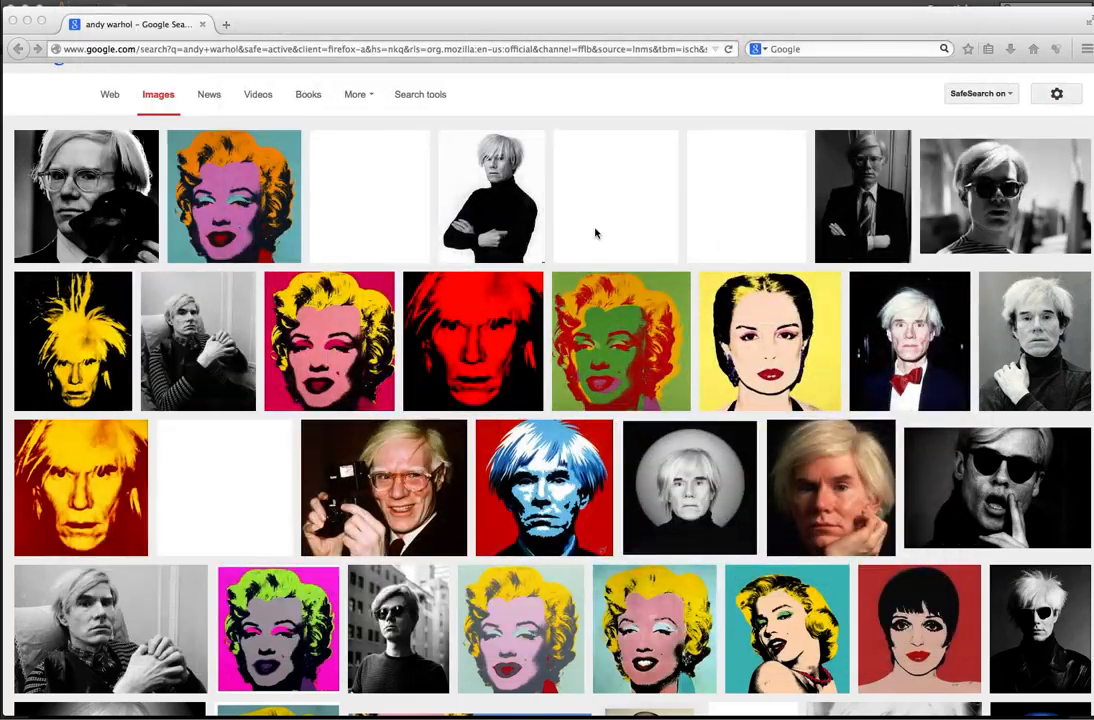
Search for "andy warhol coke bottle" and enlarge the image result showing three green Coca-Cola bottles
left_click(268, 49)
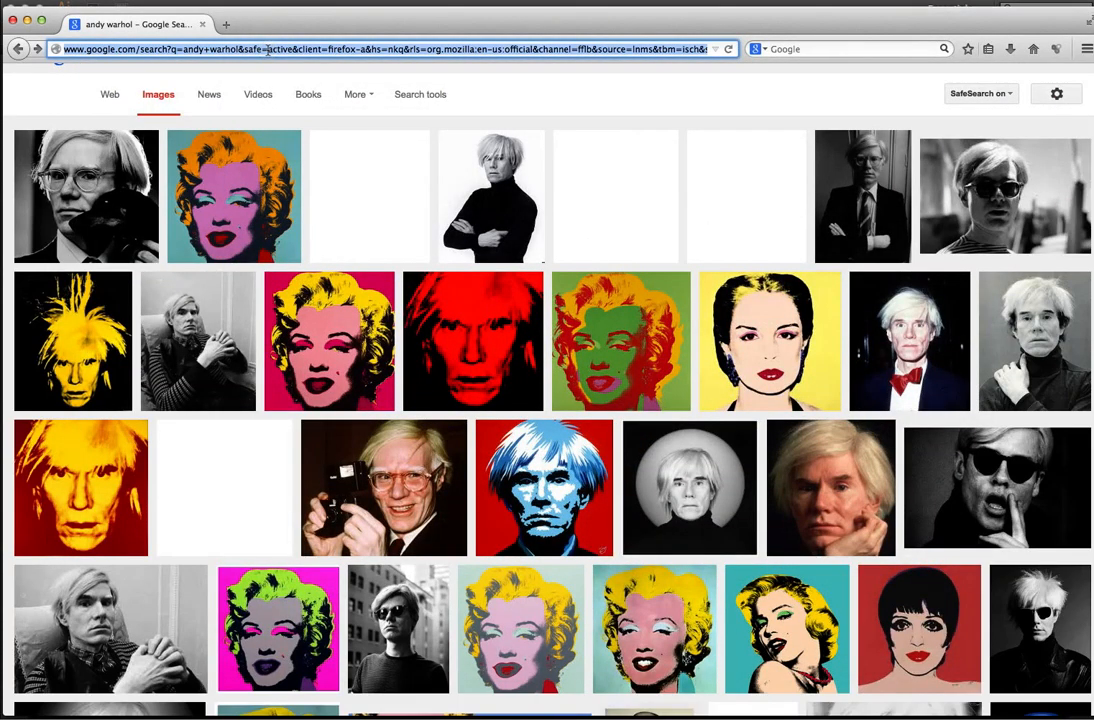
type("andy")
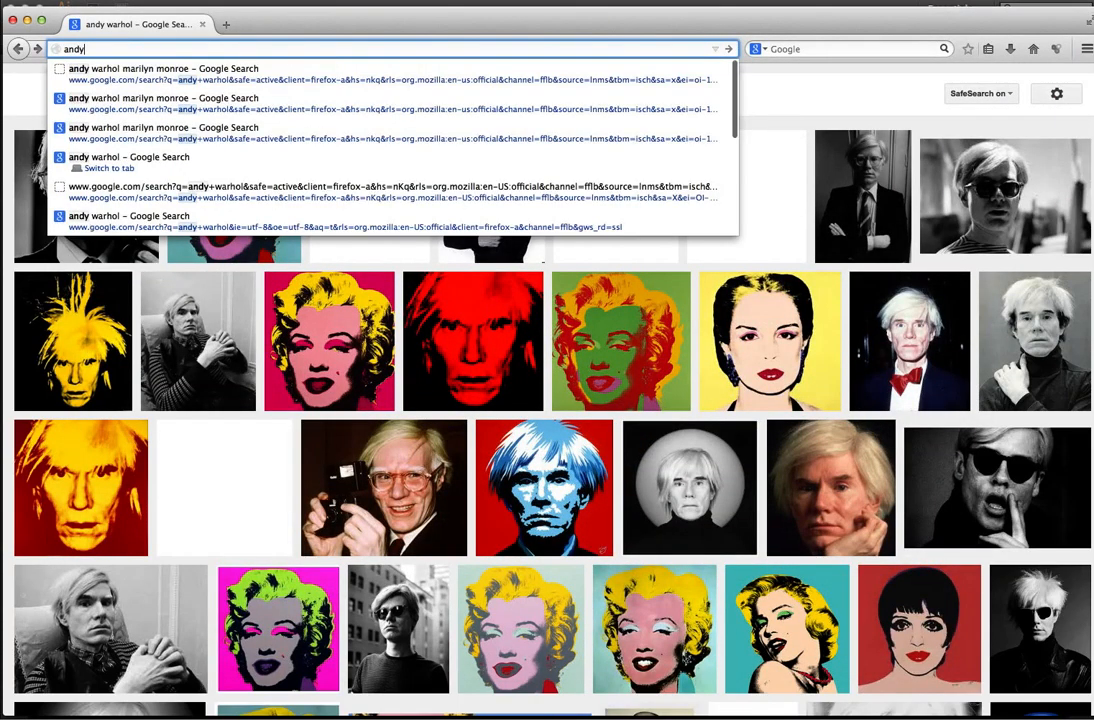
type(" war")
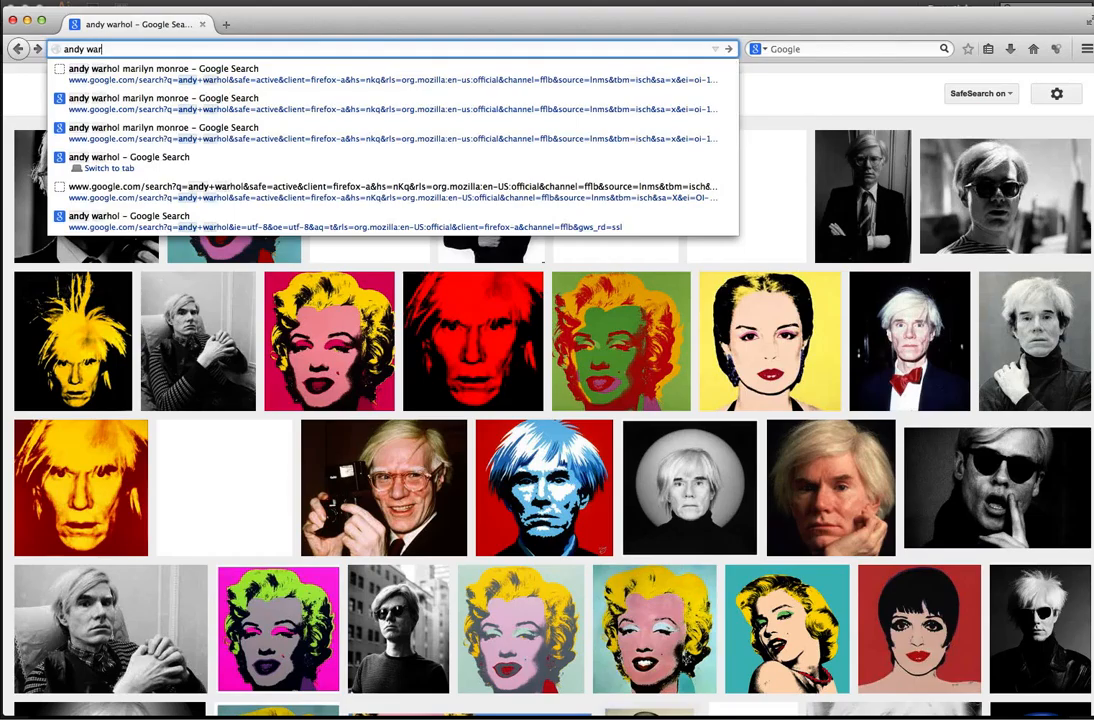
type("hol coke bott")
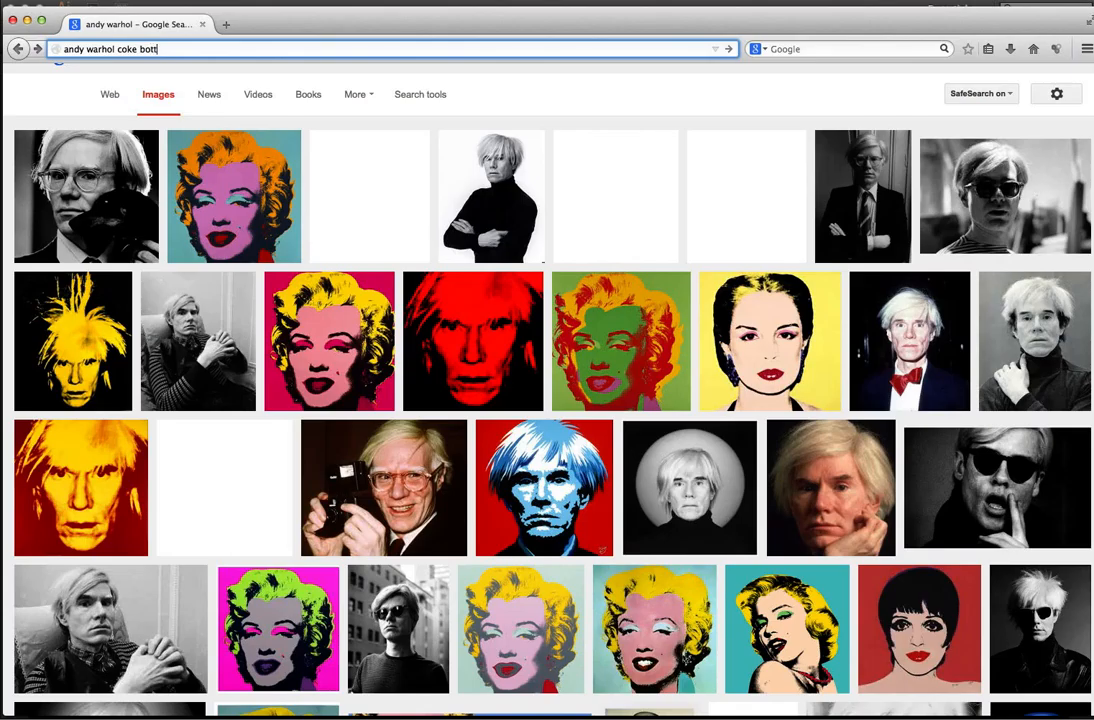
type("le")
key("Return")
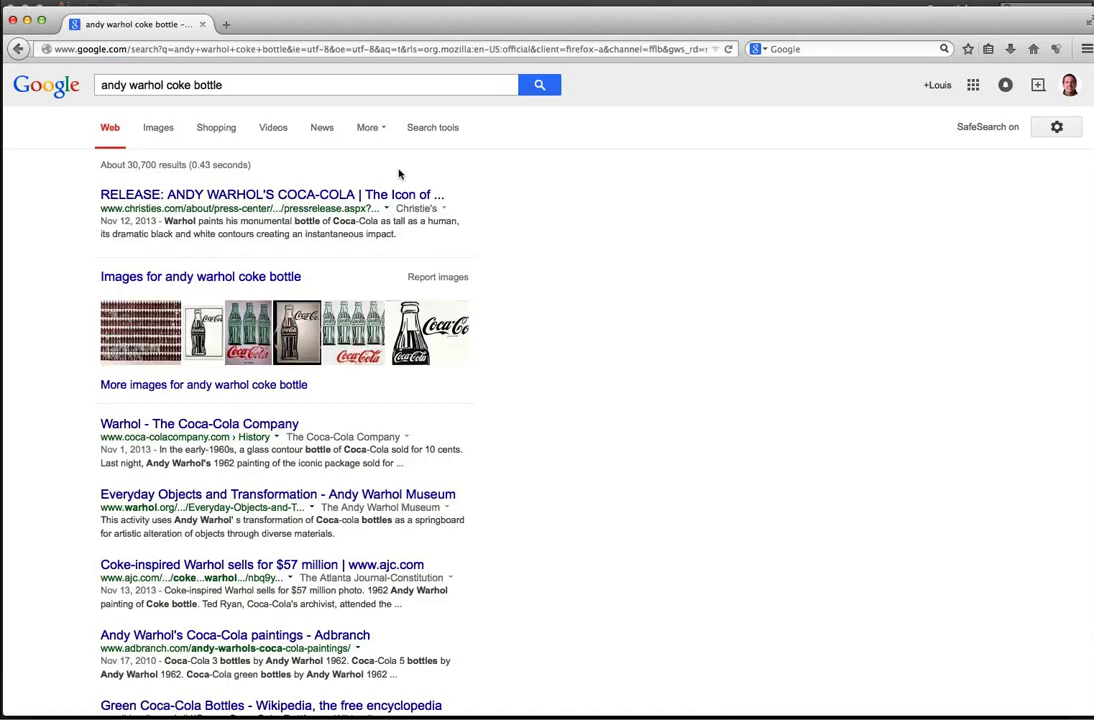
left_click(329, 312)
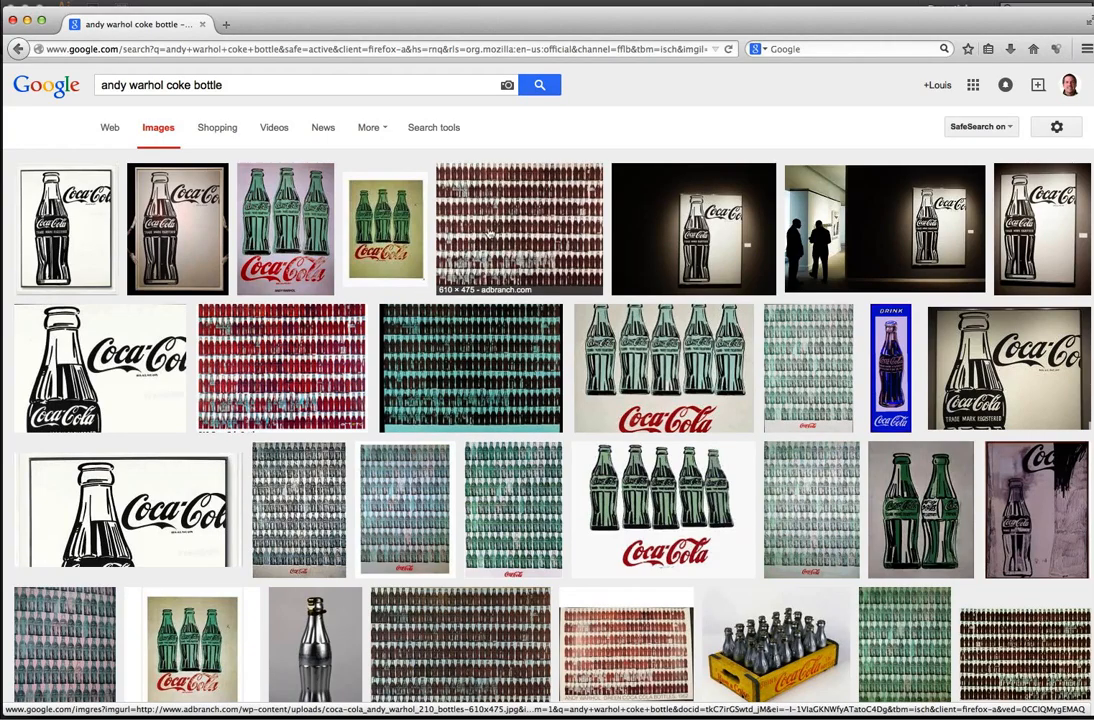
left_click(268, 218)
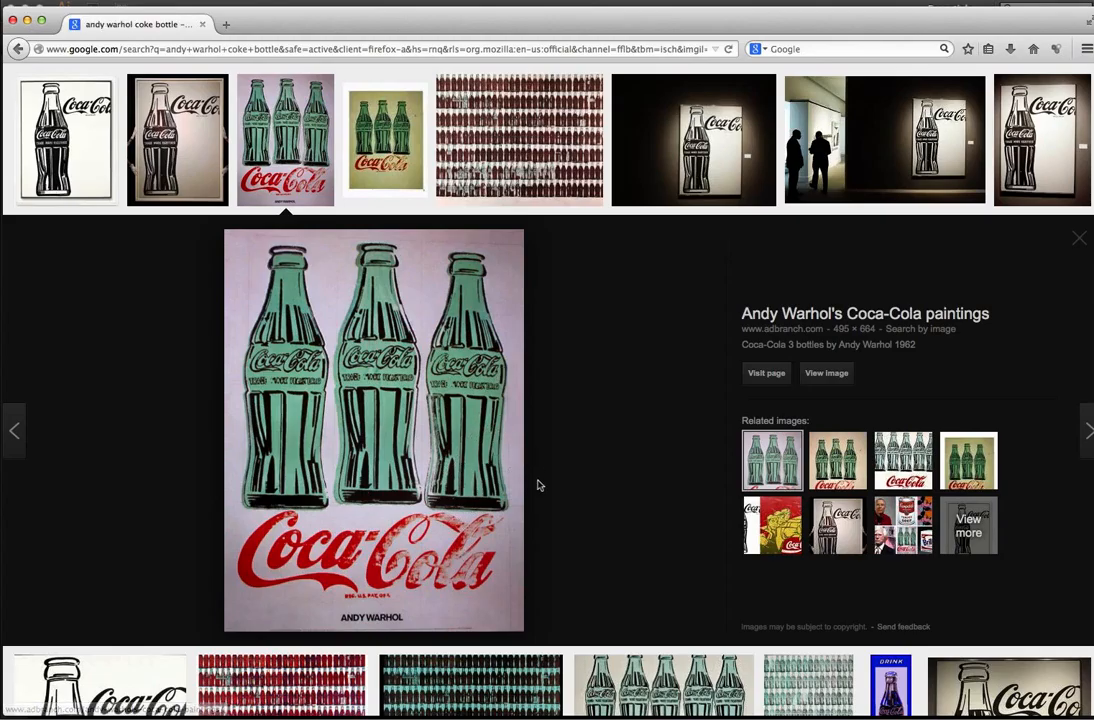
Search for "andy warhol campbell" and enlarge the image result of the single Old Fashioned Vegetable soup can
left_click(331, 50)
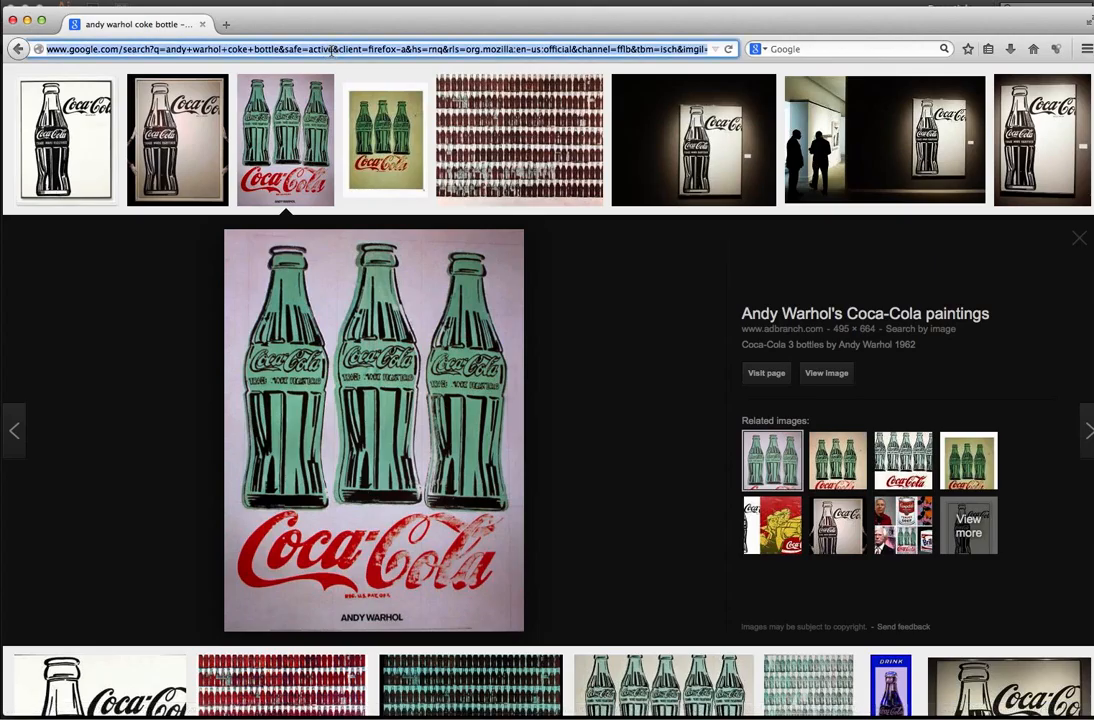
type("andy w")
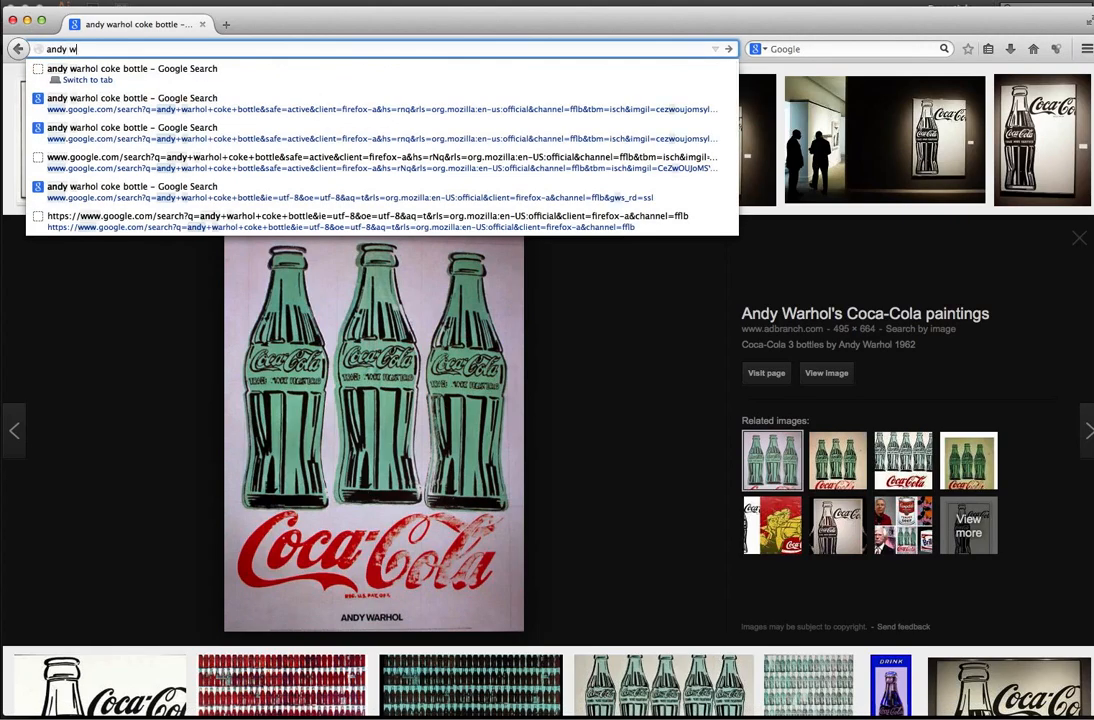
type("arhol")
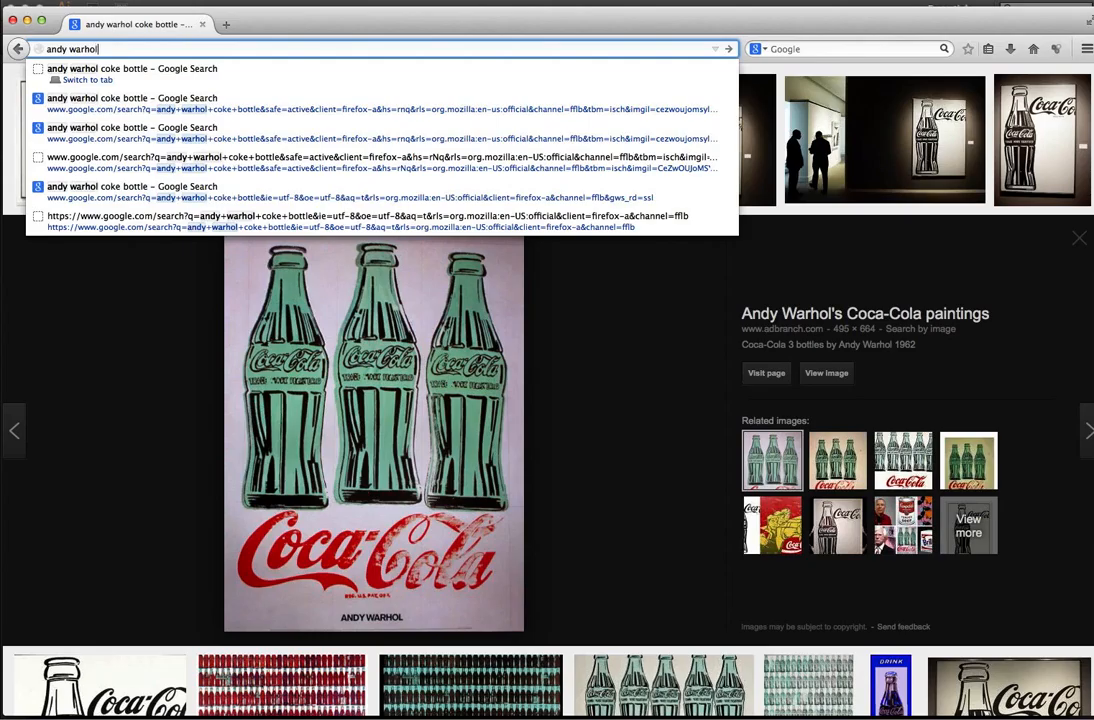
type(" campbell")
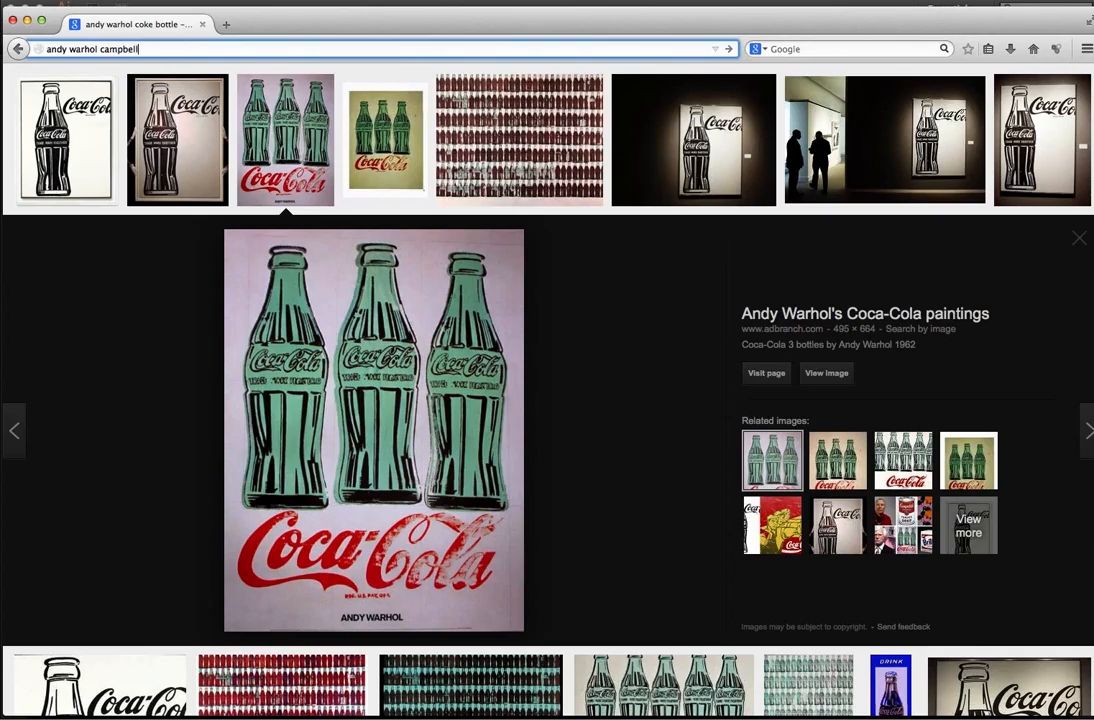
key("Return")
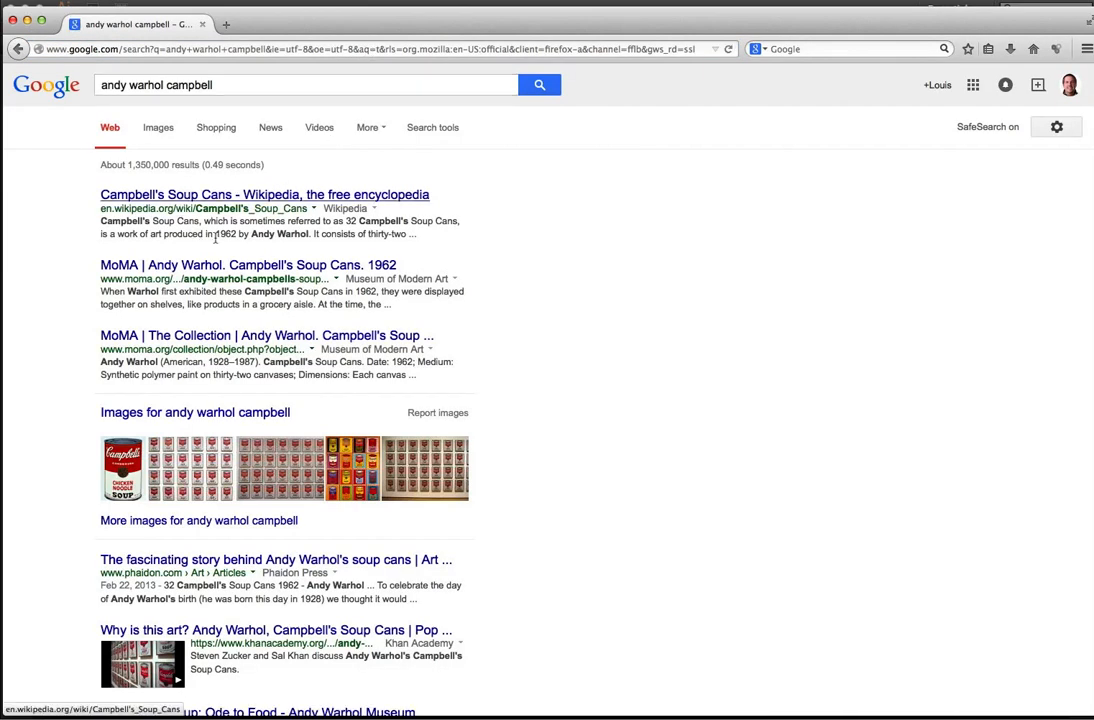
left_click(250, 437)
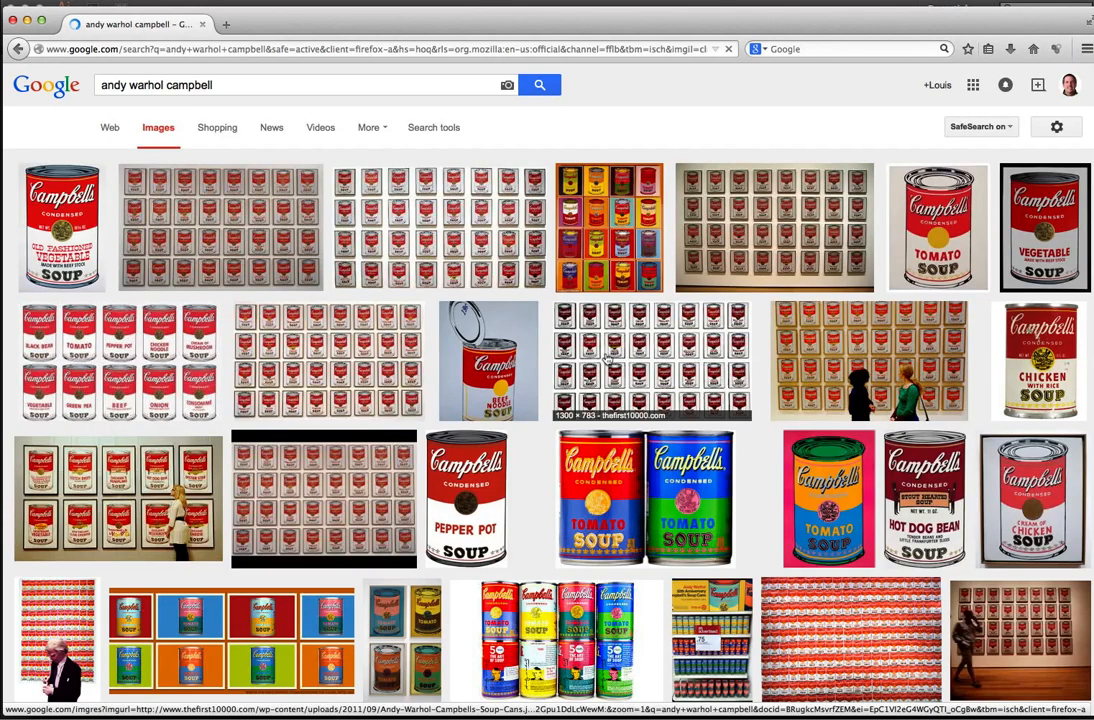
left_click(68, 204)
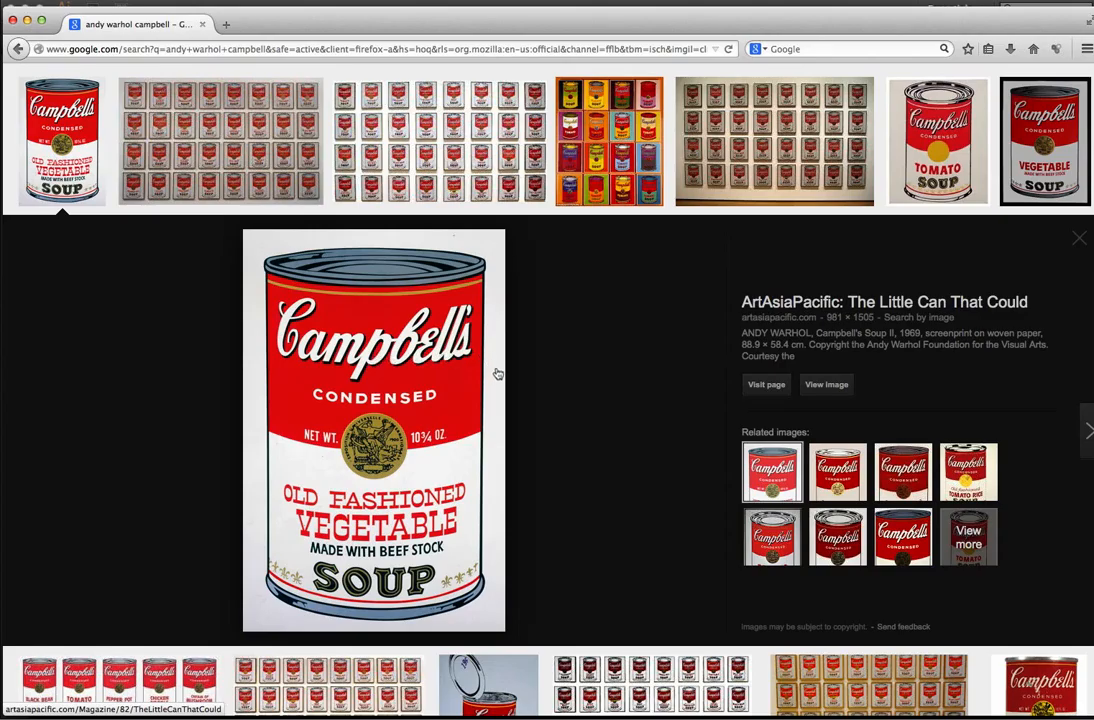
View the multicoloured soup can grid and the gallery photo with two visitors enlarged, and close the browser window
scroll(505, 372, "up", 2)
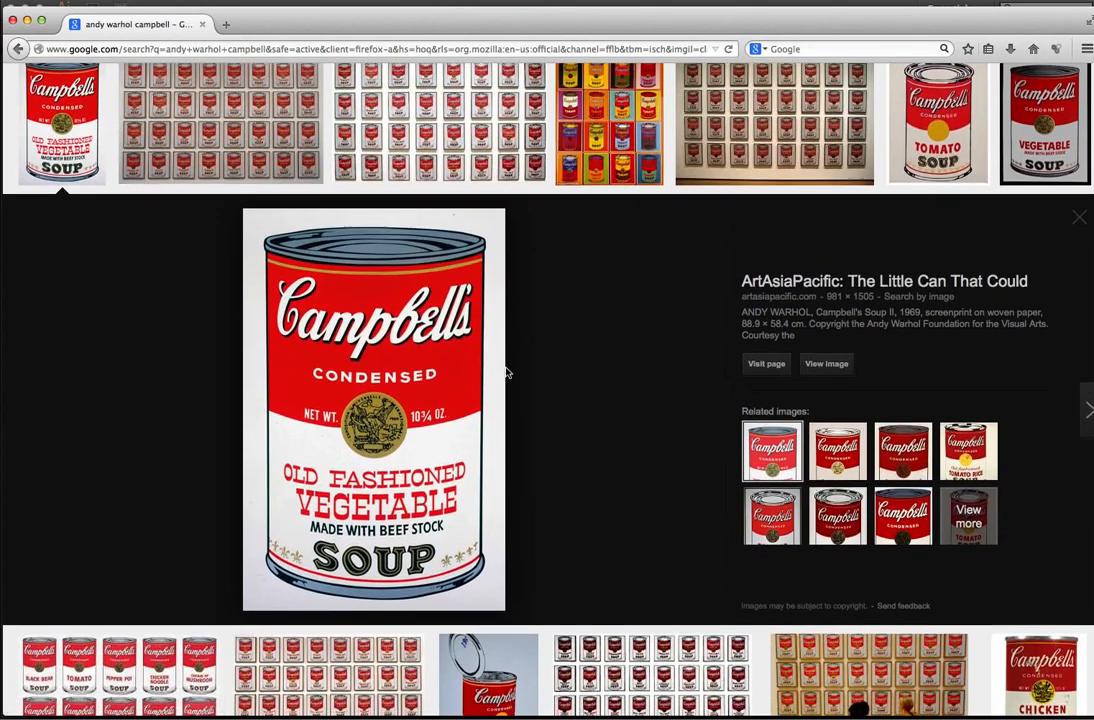
left_click(605, 204)
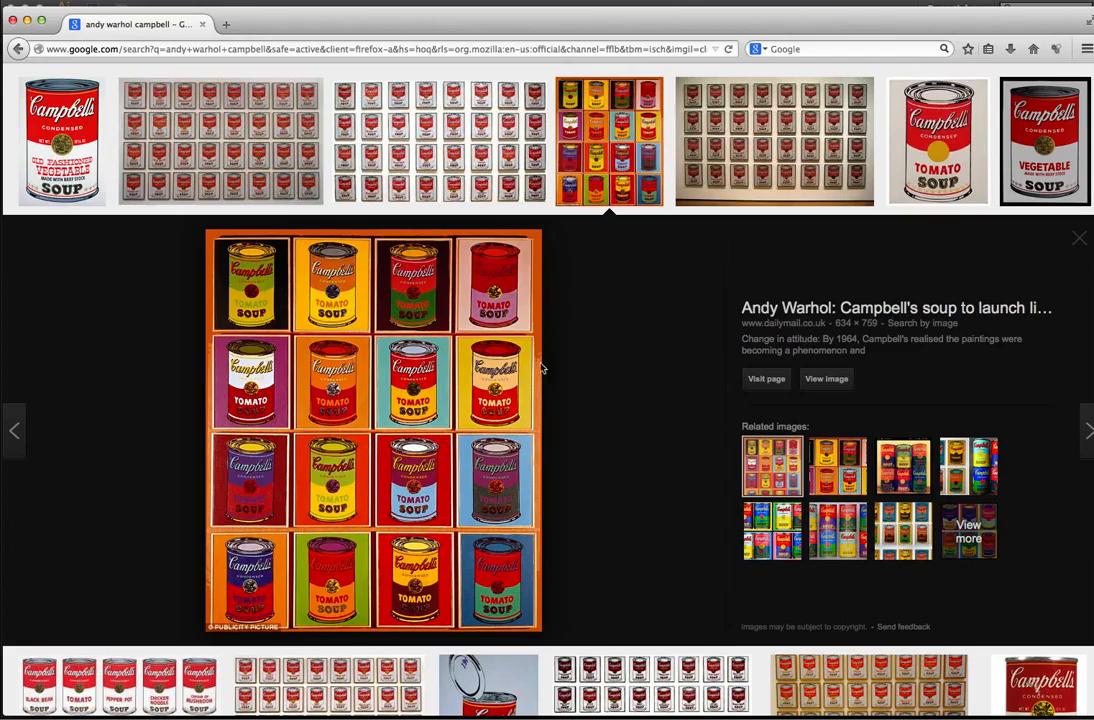
scroll(571, 378, "down", 4)
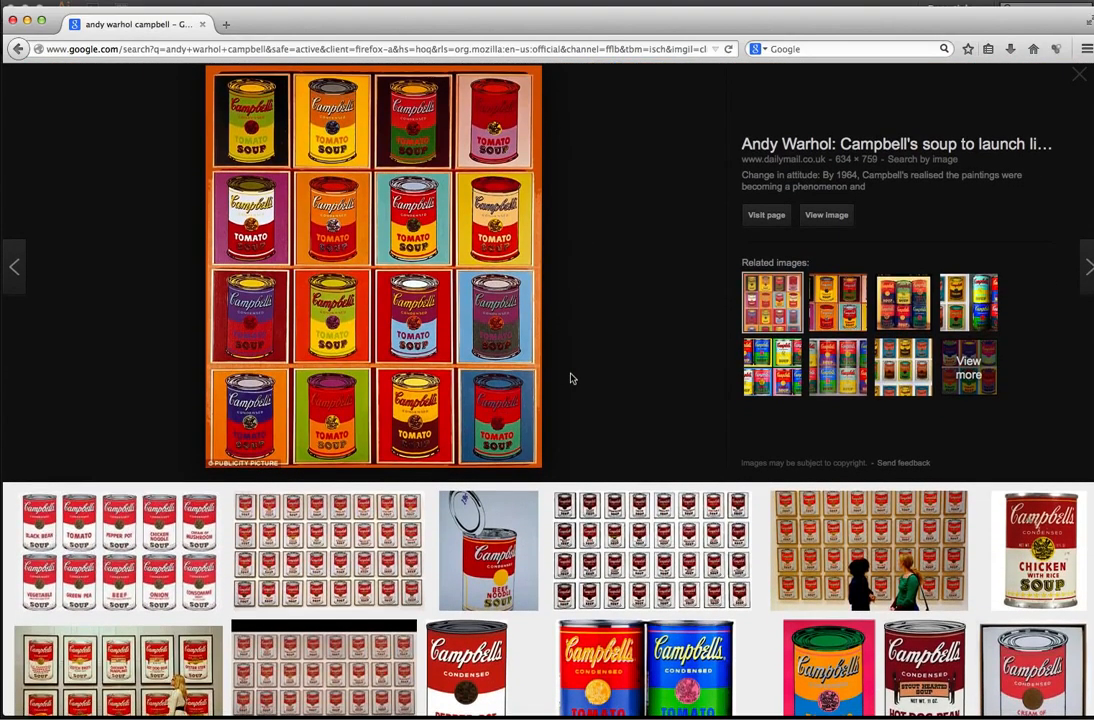
scroll(571, 378, "up", 3)
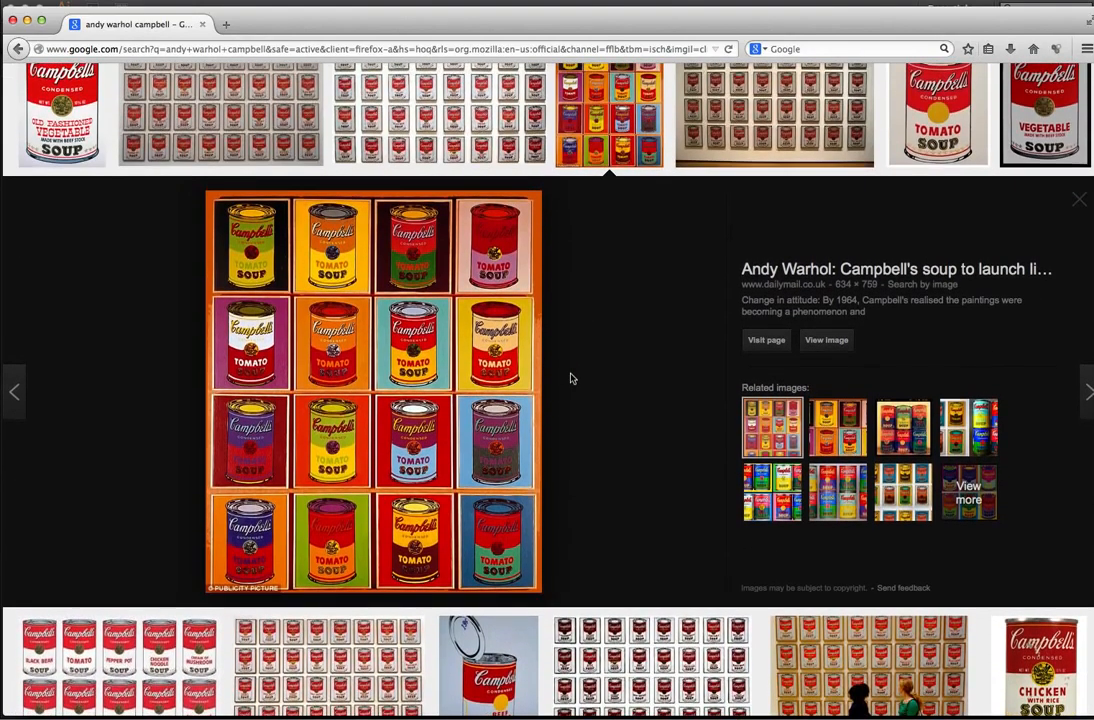
scroll(571, 378, "down", 5)
left_click(855, 476)
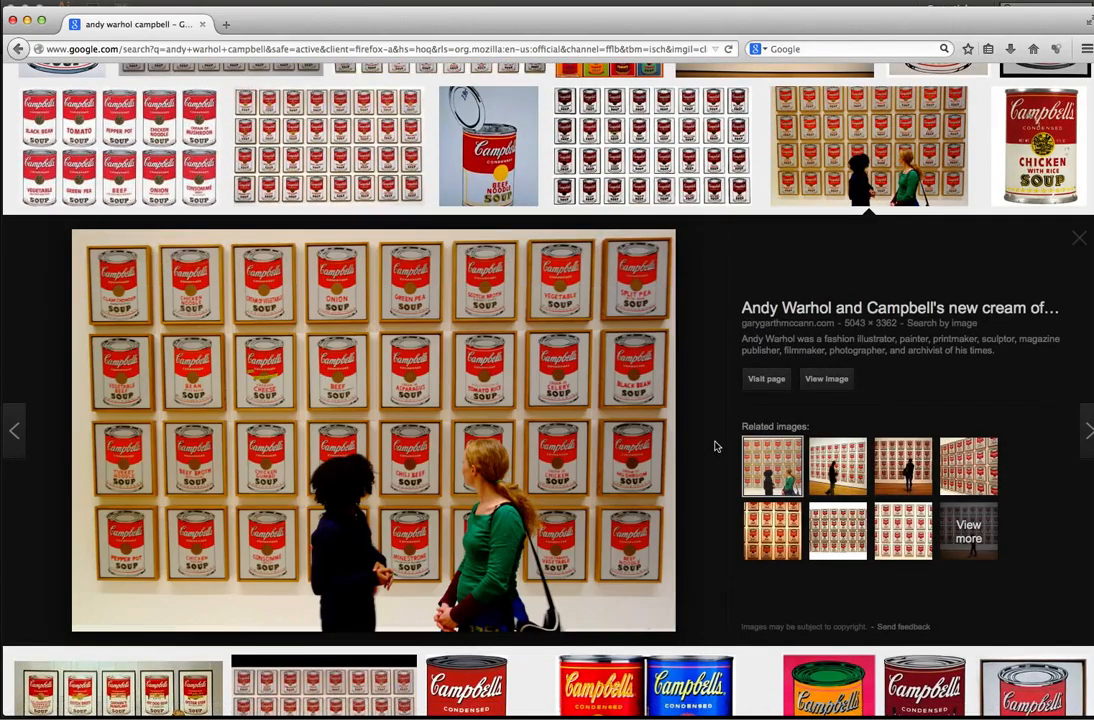
scroll(714, 450, "up", 4)
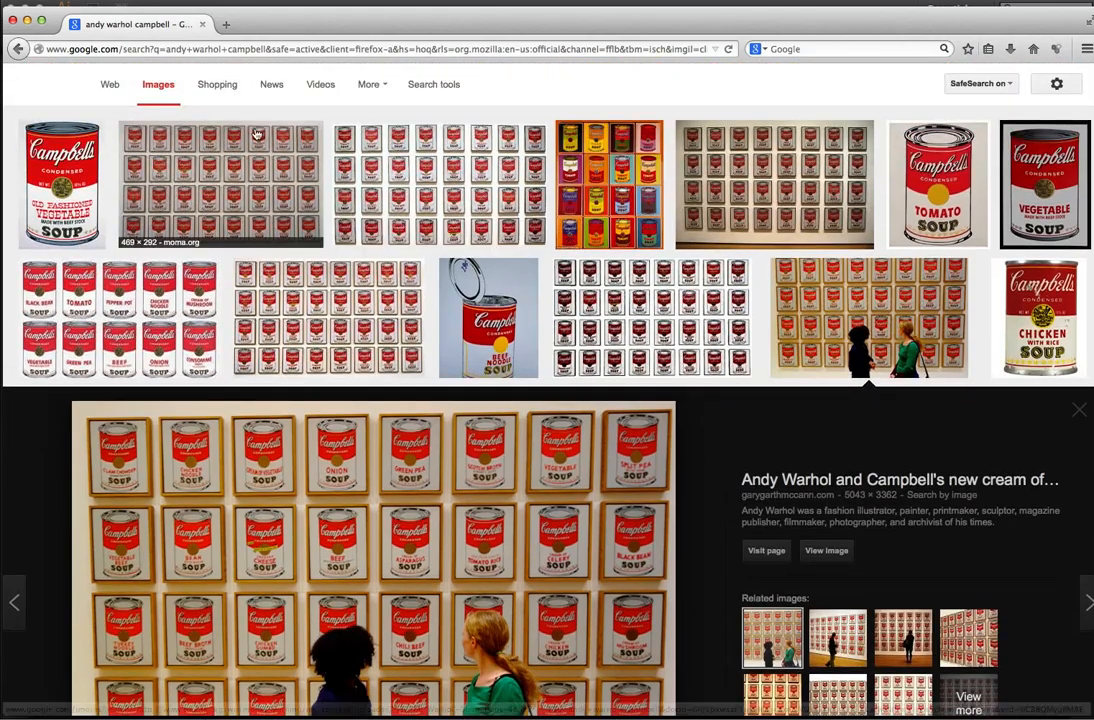
left_click(12, 20)
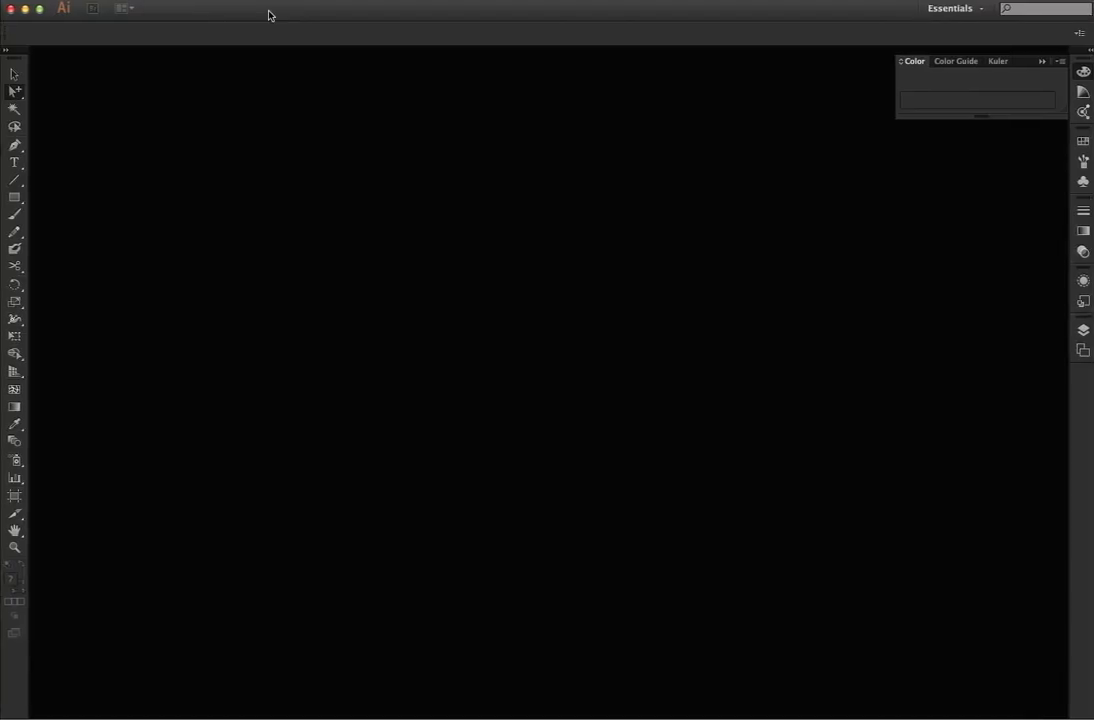
left_click(108, 0)
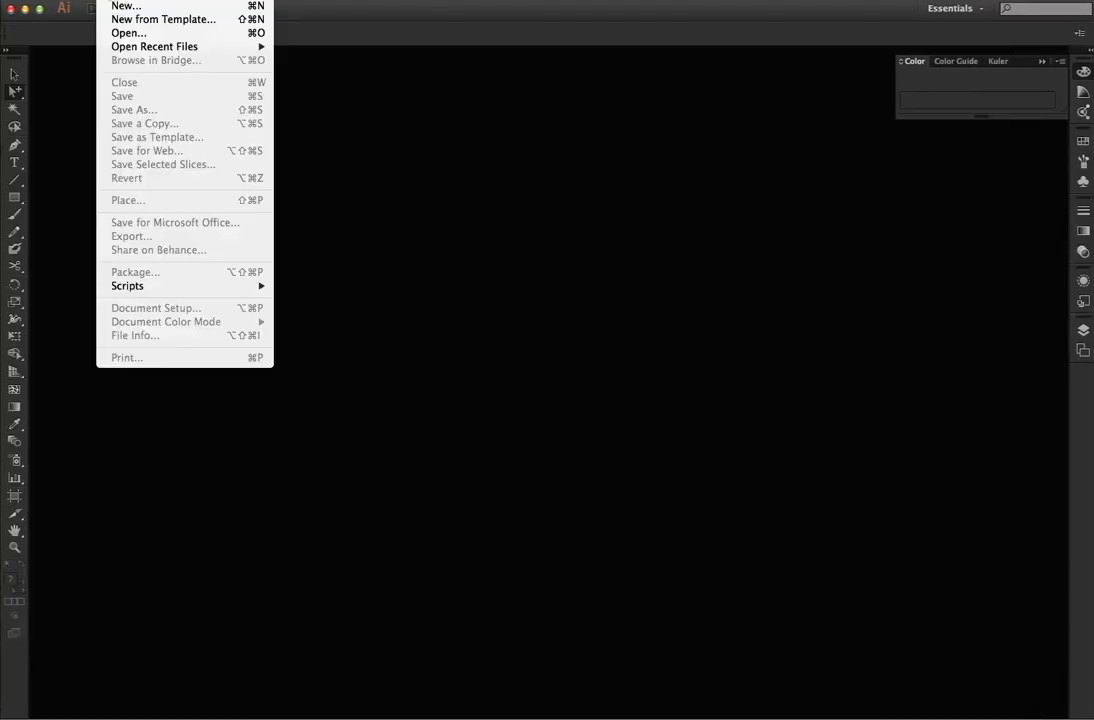
left_click(438, 285)
mouse_move(441, 716)
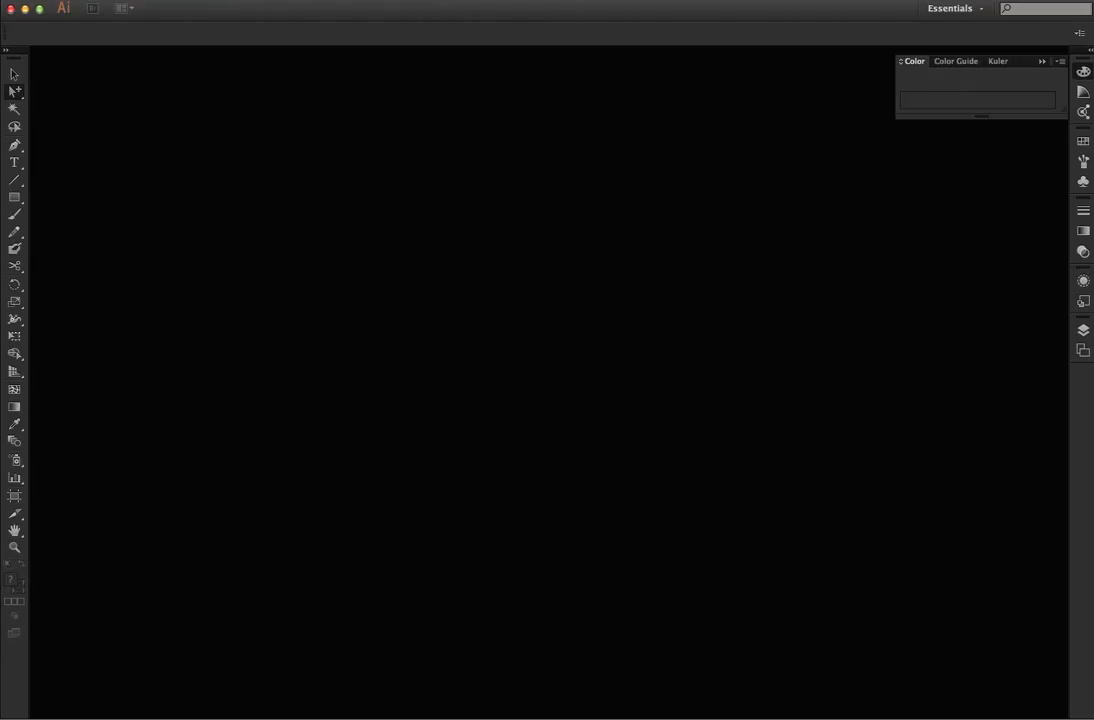
Create a new Illustrator document 15 in wide and 15 in high, with the units set to inches
left_click(113, 2)
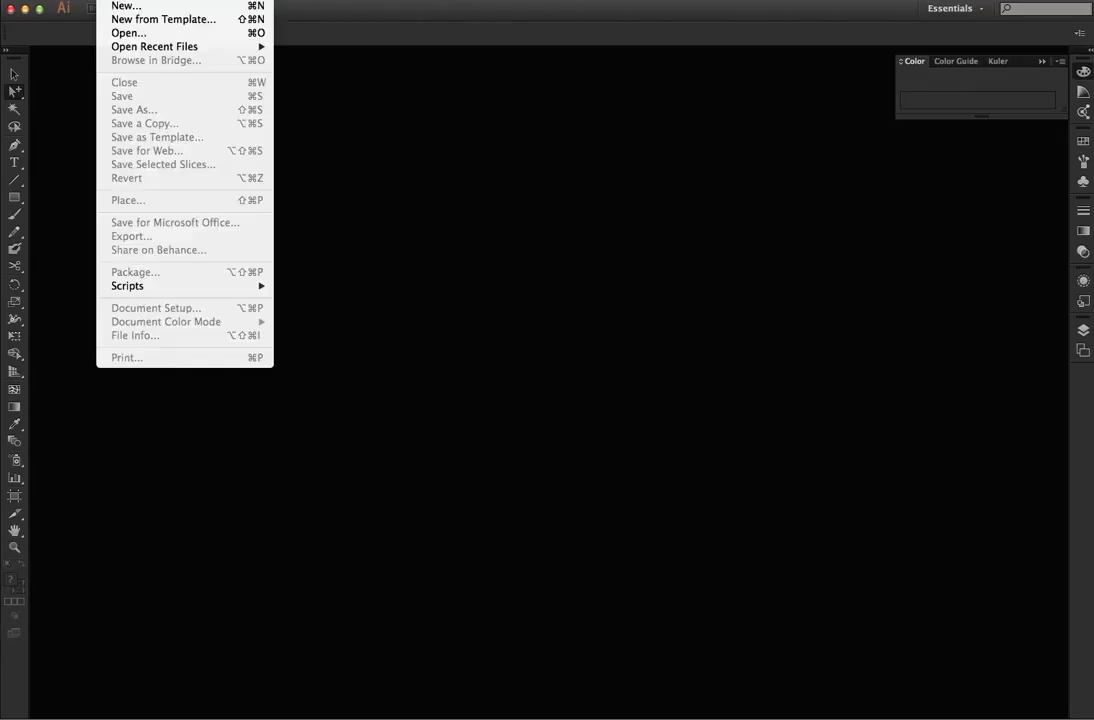
left_click(118, 6)
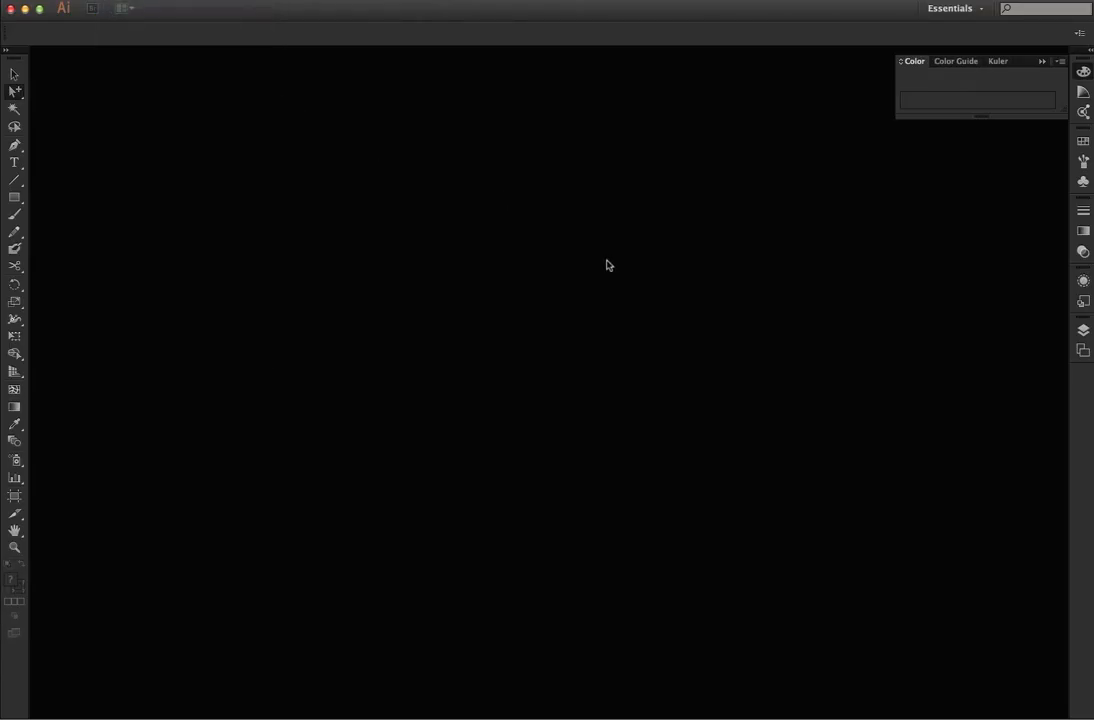
left_click_drag(623, 384, 587, 383)
key("Tab")
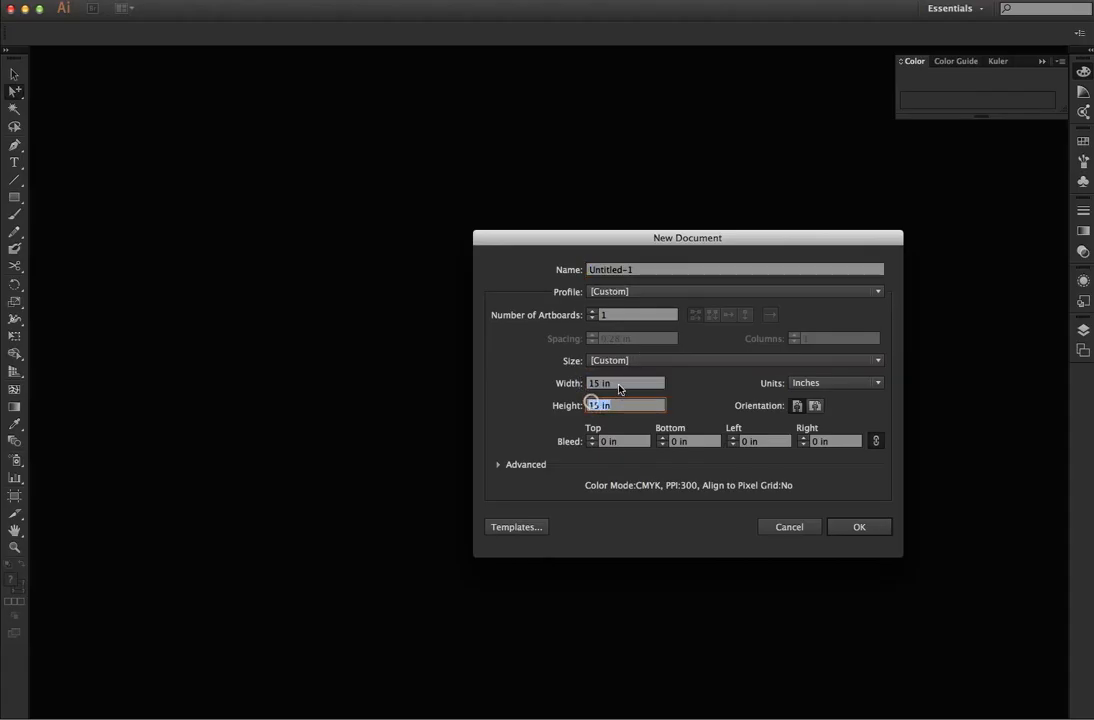
left_click(809, 383)
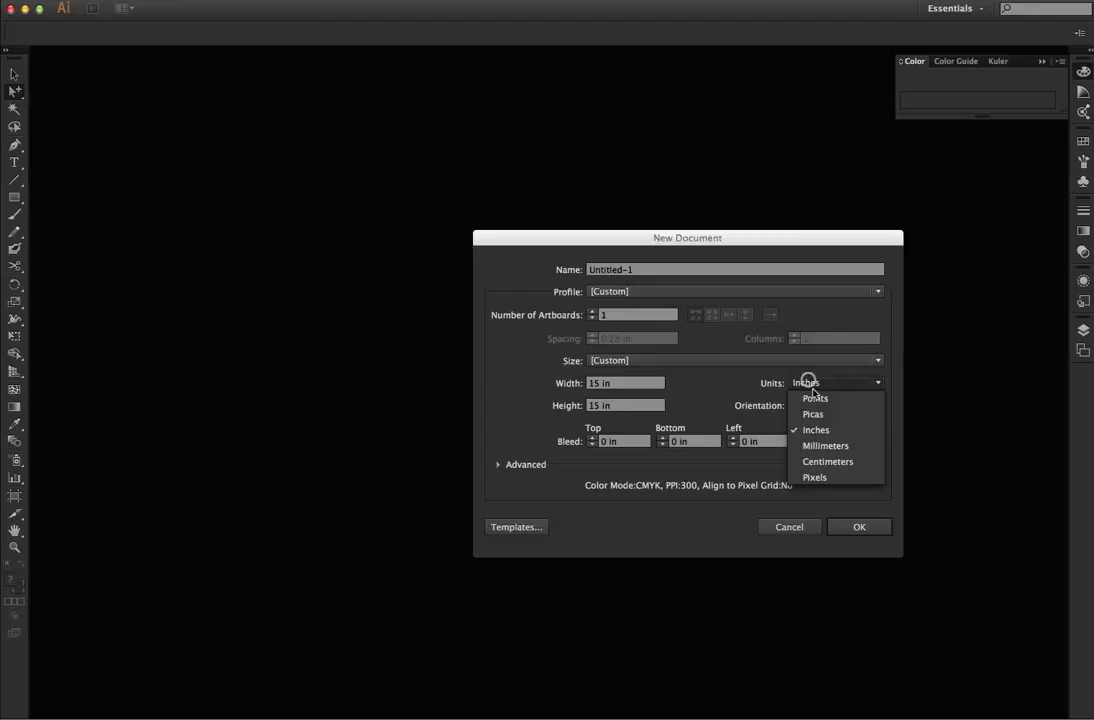
left_click(812, 430)
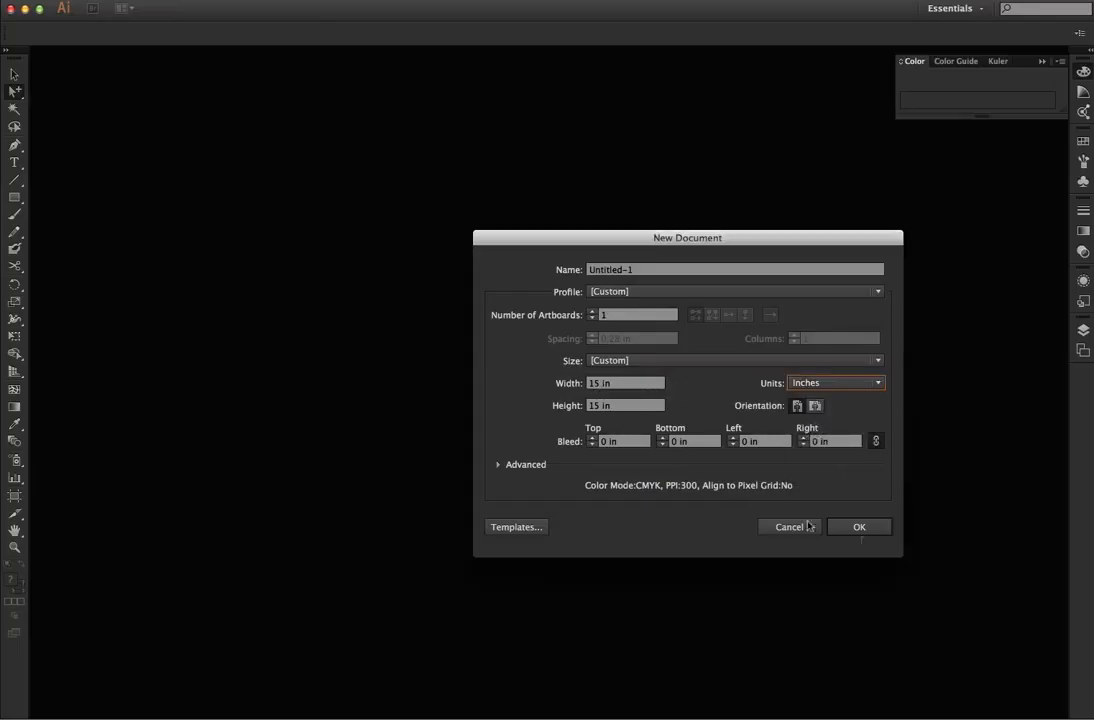
left_click(862, 527)
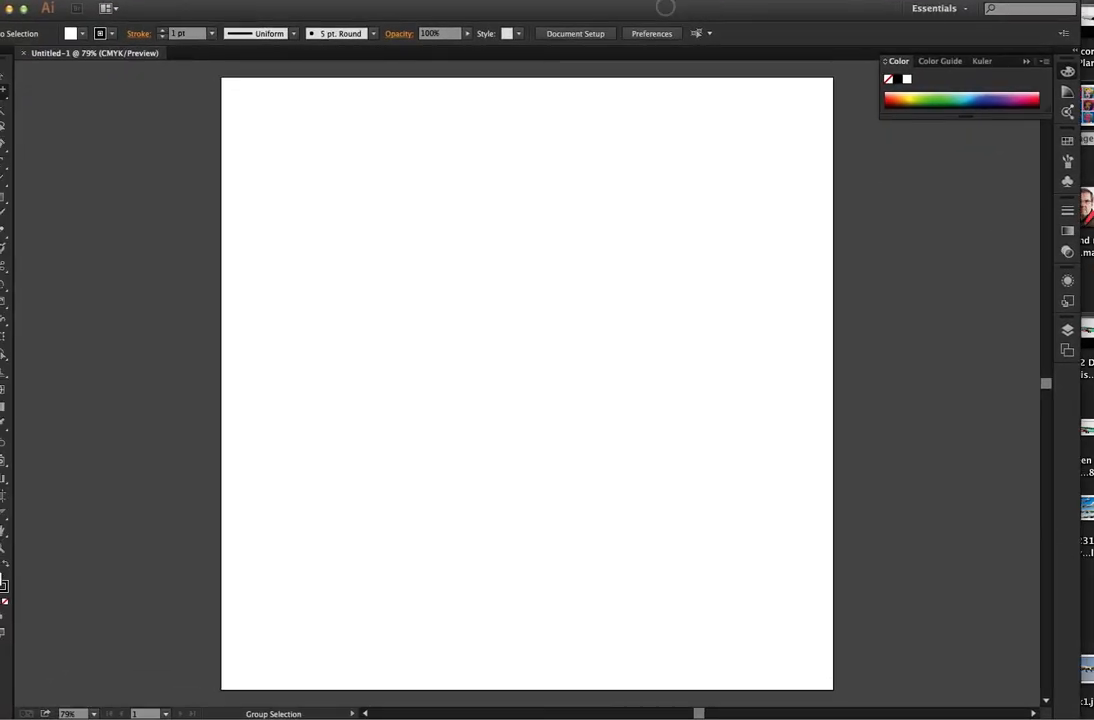
Open the desktop photo "Me and my Camera color email.jpg" in Illustrator as its own document
left_click_drag(1087, 210, 511, 706)
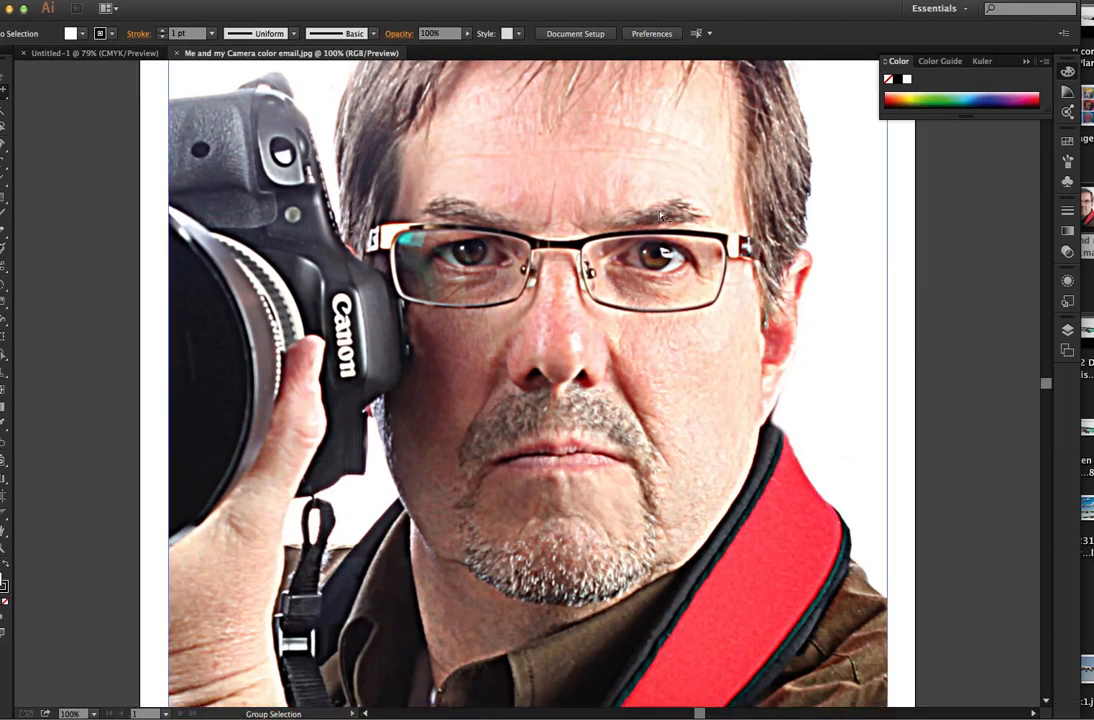
Try to fit the portrait photo to the artboard by its lower-left and upper-right corners
left_click(358, 366)
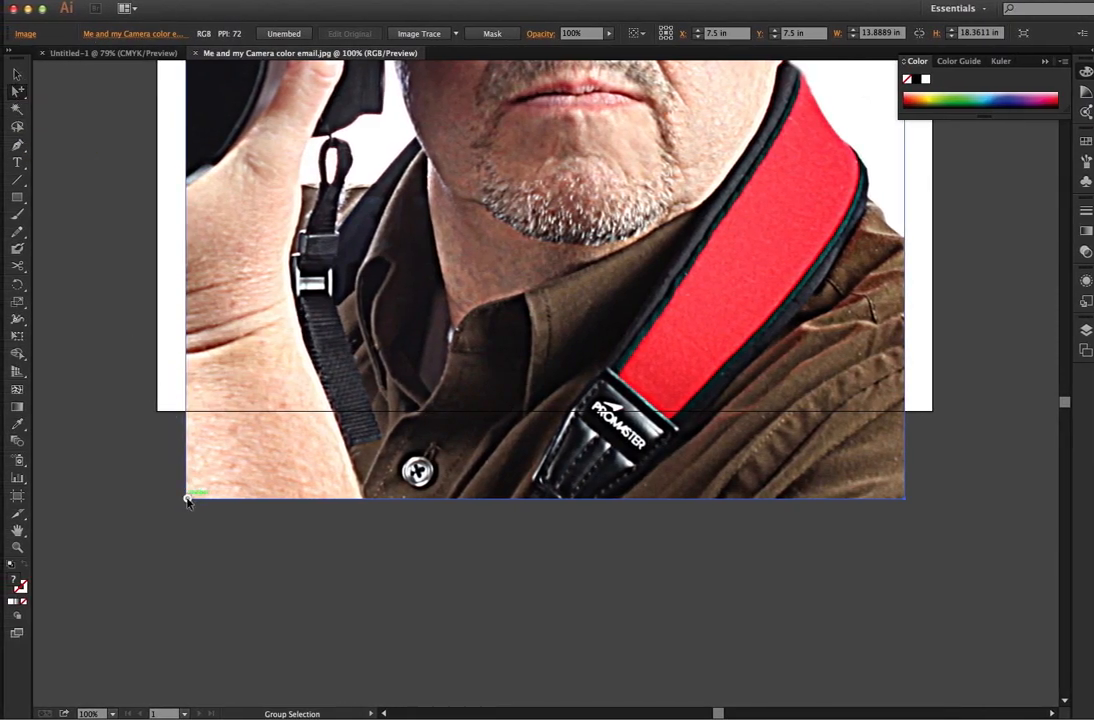
left_click_drag(187, 500, 205, 411)
scroll(771, 428, "up", 10)
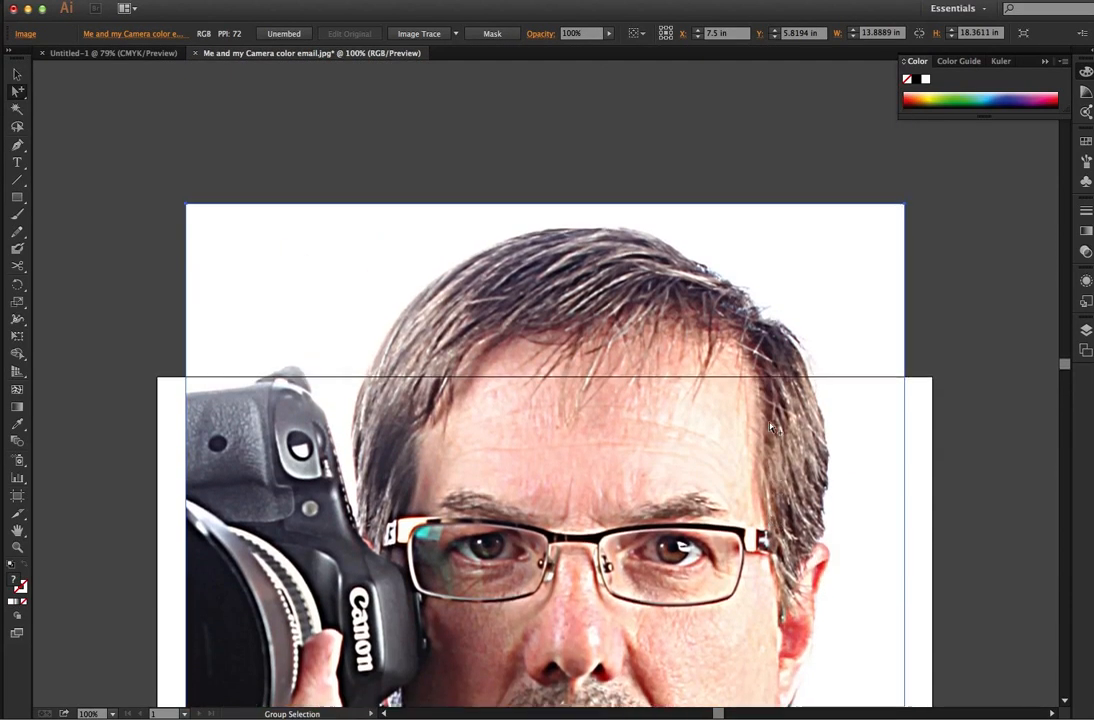
scroll(771, 428, "up", 3)
left_click_drag(905, 288, 905, 400)
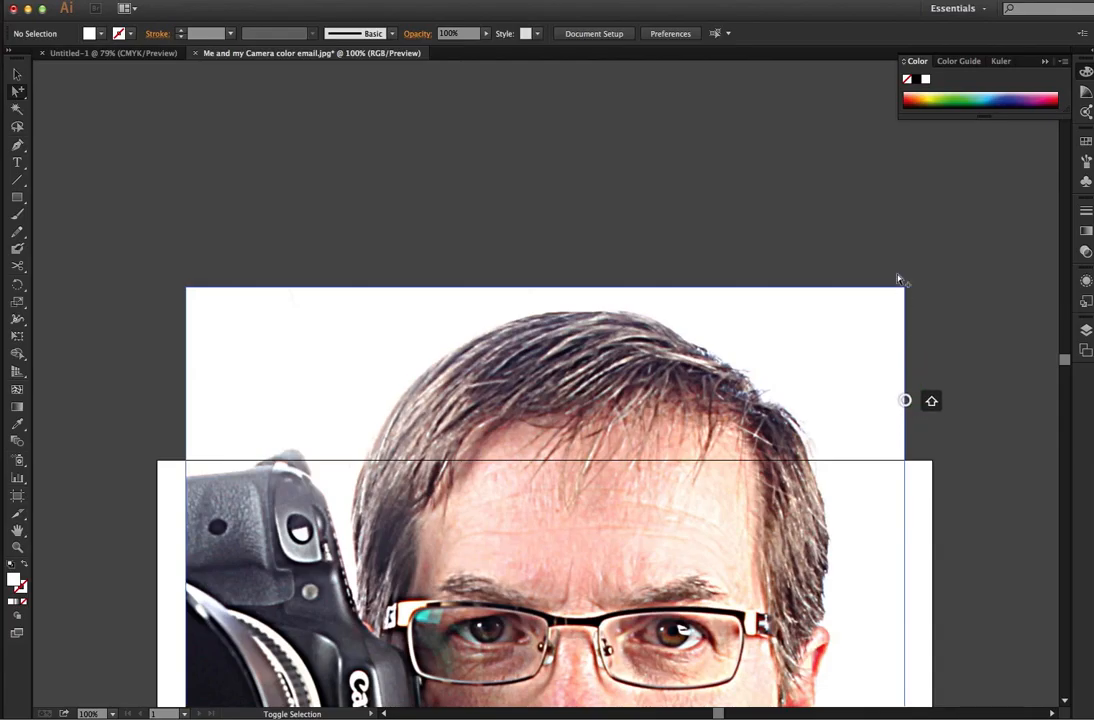
left_click_drag(905, 290, 823, 505)
scroll(838, 508, "down", 10)
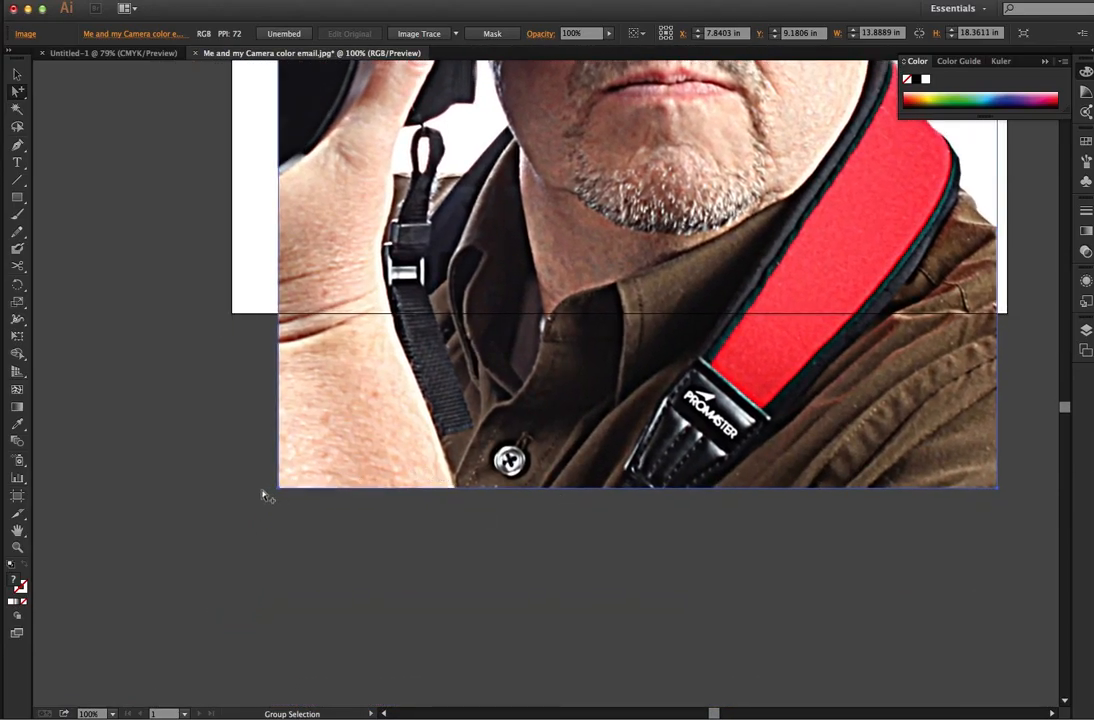
left_click_drag(278, 488, 315, 313)
scroll(645, 404, "up", 15)
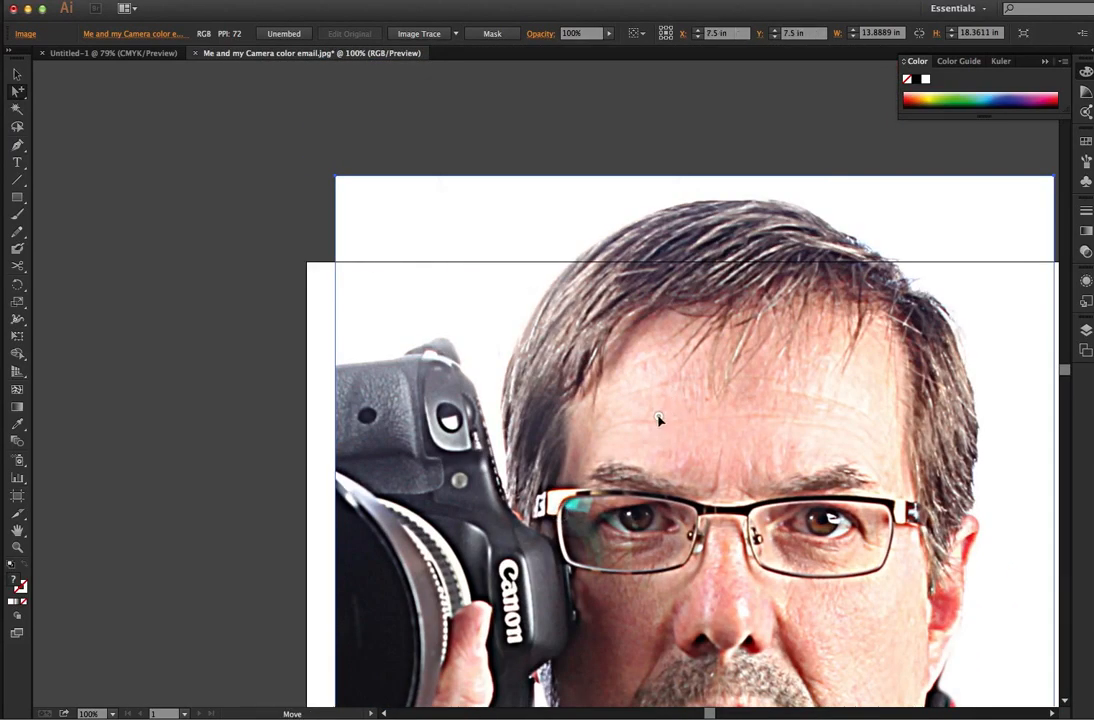
Reposition the photo at X 7.5 in and Y 8.9028 in so the whole head fits on the artboard
left_click_drag(659, 422, 655, 459)
scroll(655, 459, "down", 8)
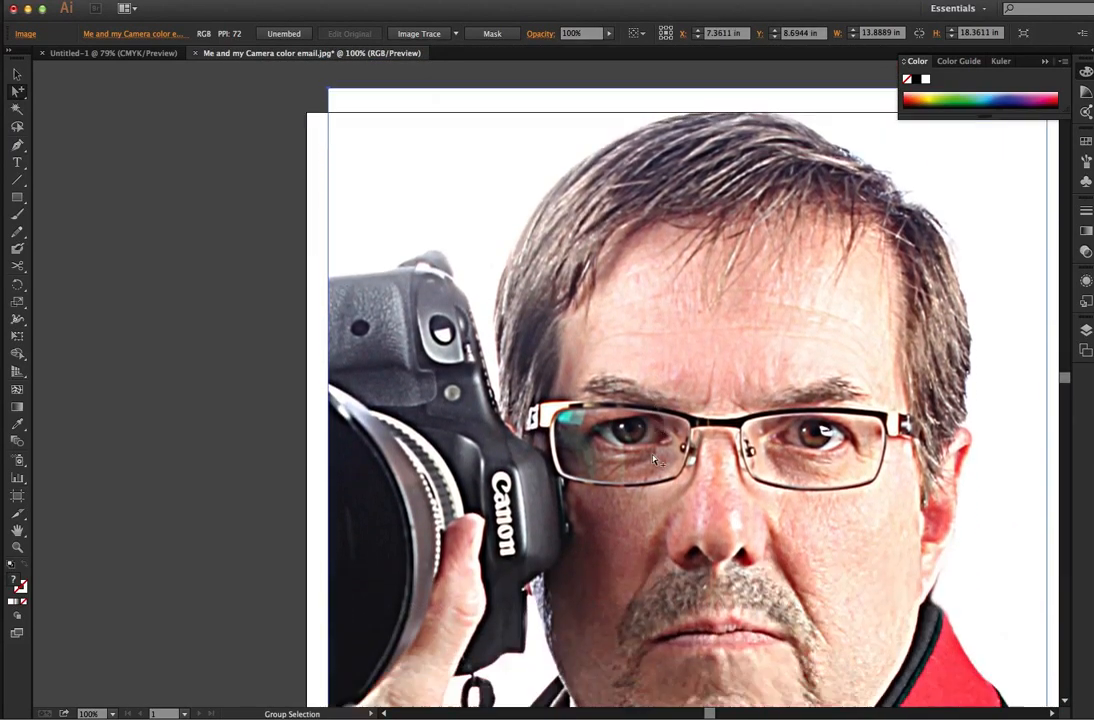
scroll(655, 459, "left", 4)
scroll(655, 459, "right", 10)
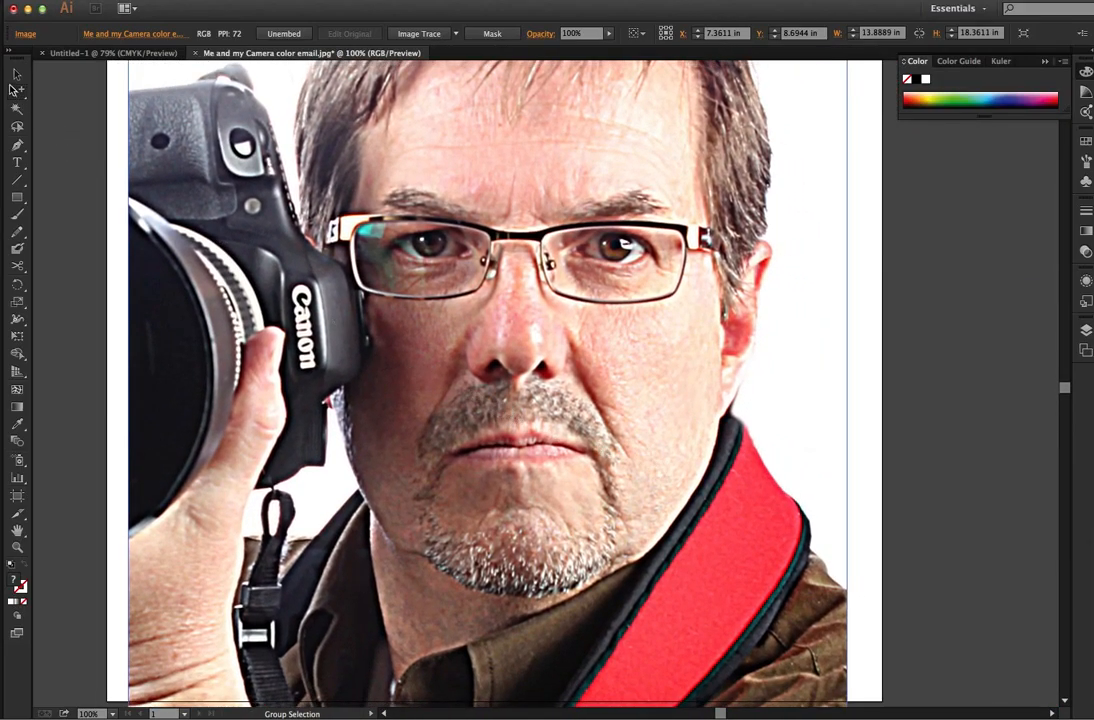
left_click_drag(18, 90, 60, 88)
scroll(515, 365, "down", 1)
left_click(112, 713)
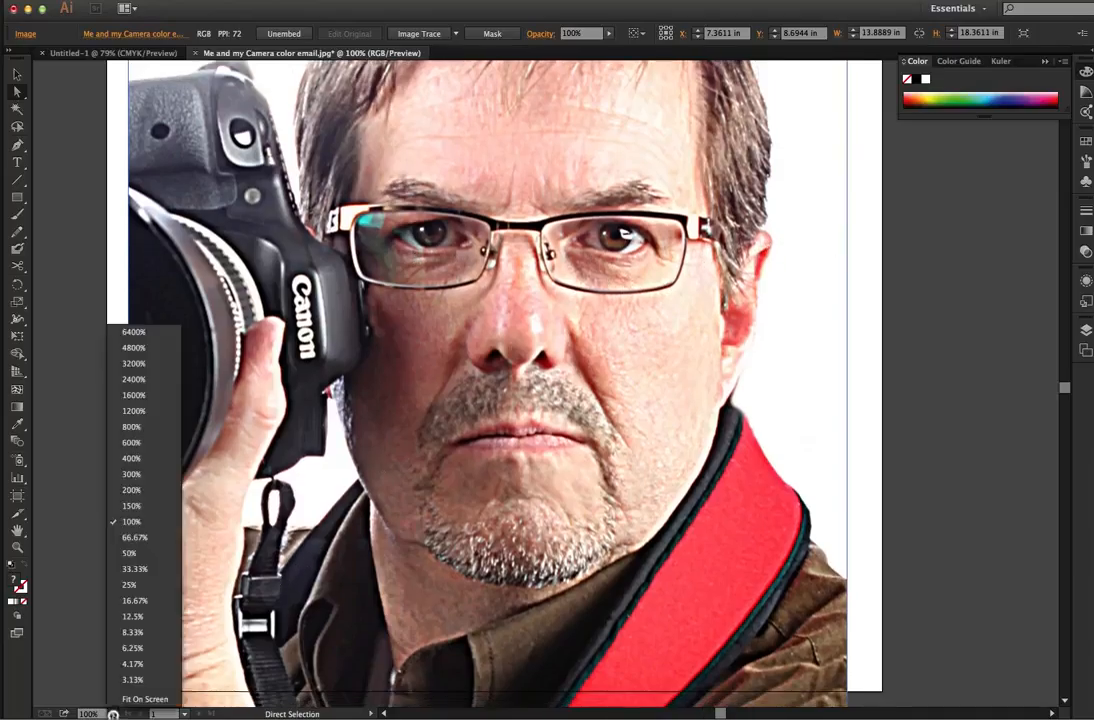
left_click(140, 553)
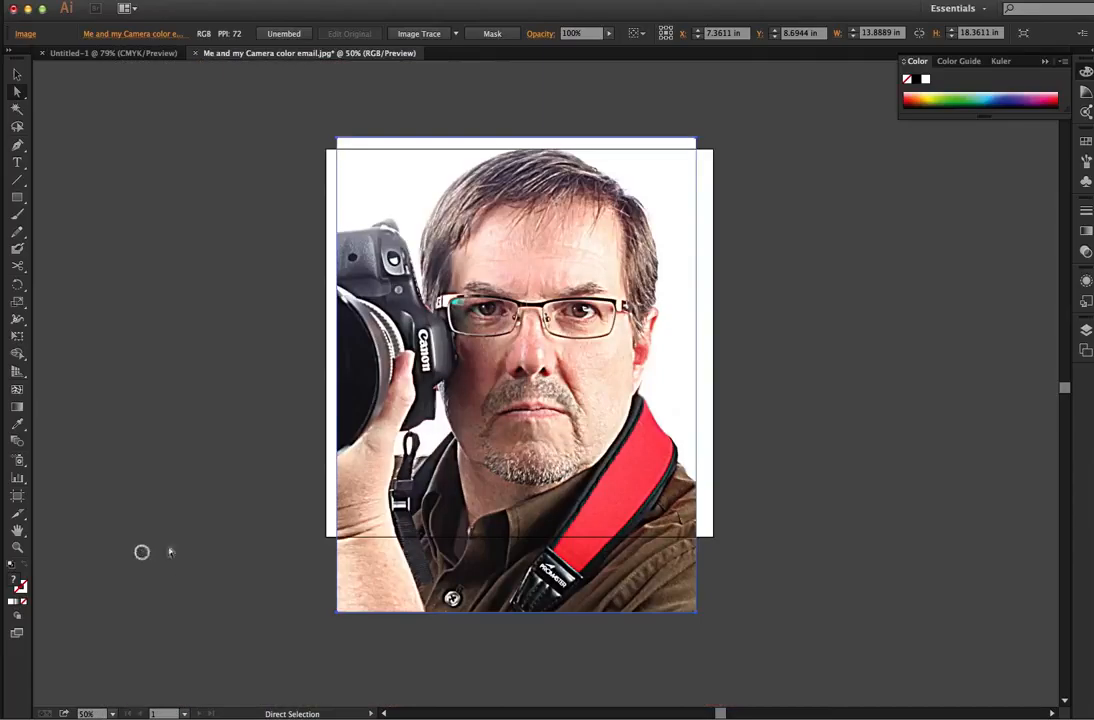
left_click_drag(337, 138, 339, 155)
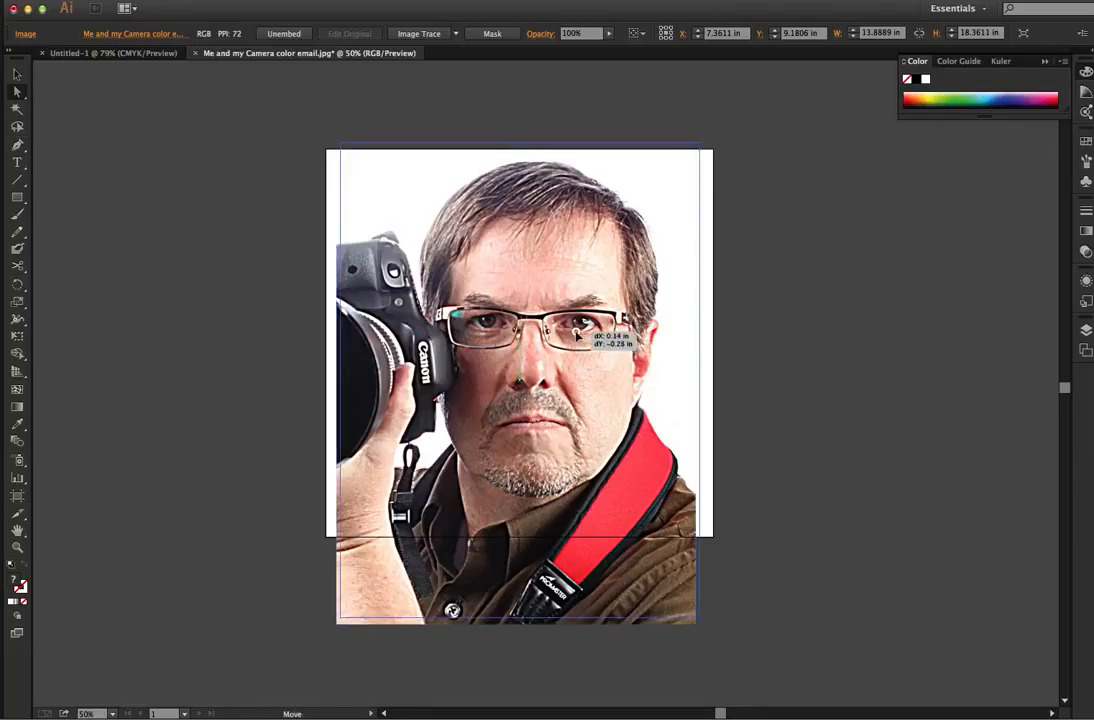
key("shift+Up")
key("shift+Up")
key("shift+Right")
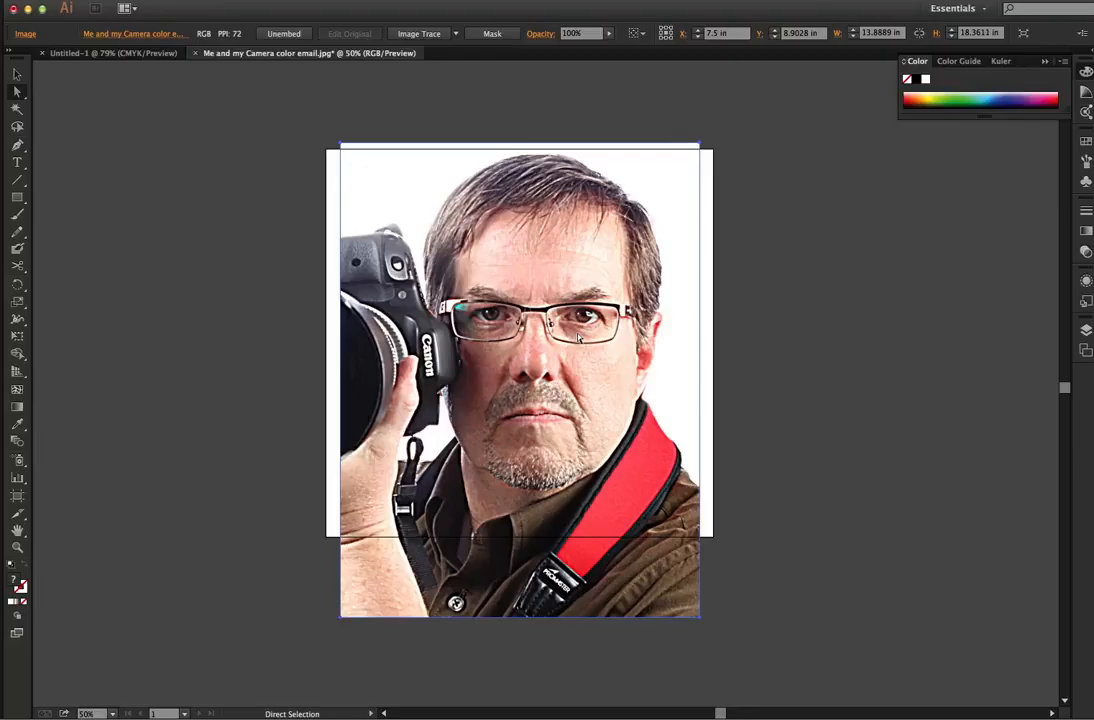
Apply Image Trace to the photo with the 3 Colors preset and inspect the traced portrait
left_click(456, 35)
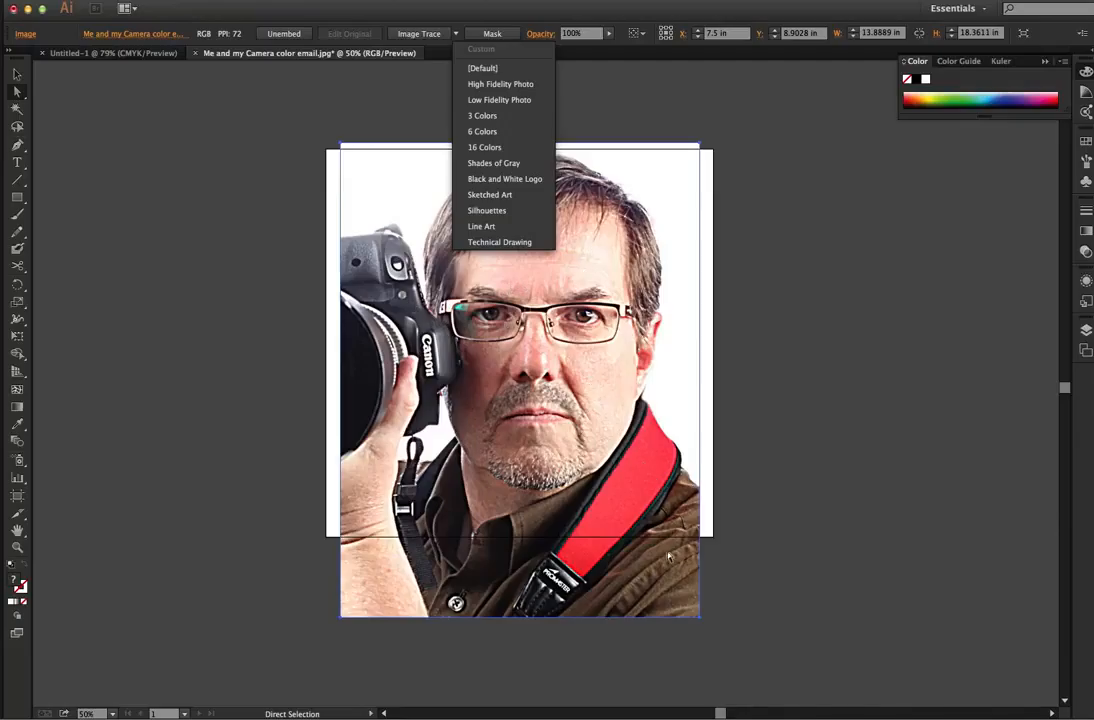
left_click(506, 122)
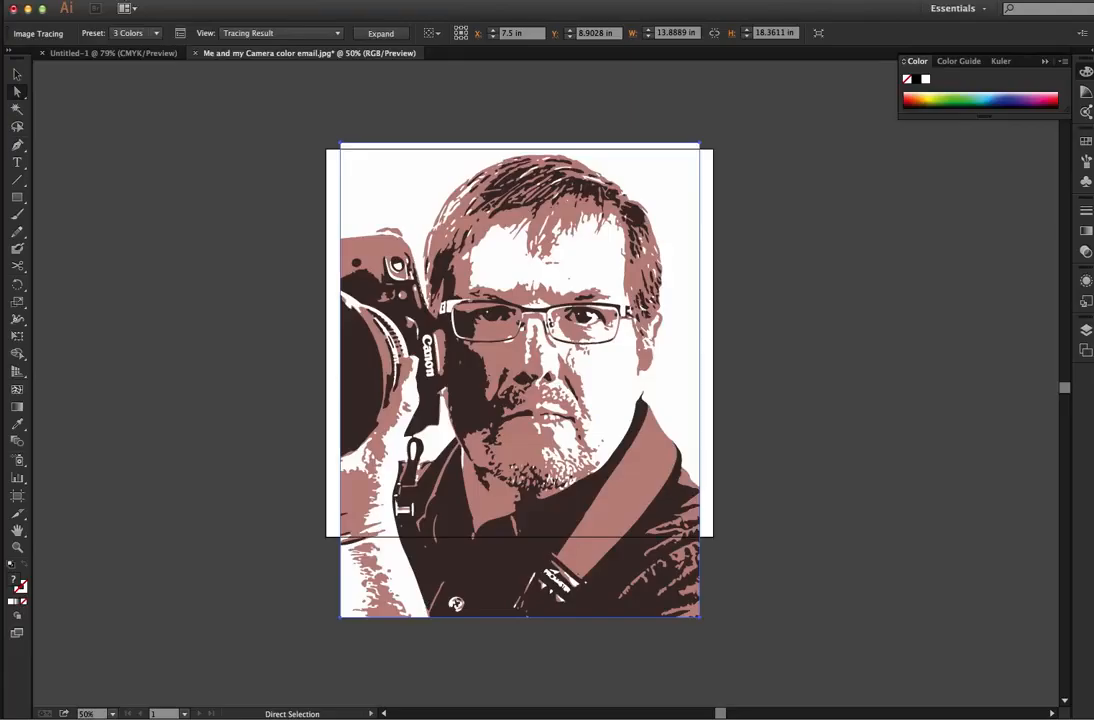
left_click(108, 1)
left_click(108, 1)
scroll(522, 482, "up", 2)
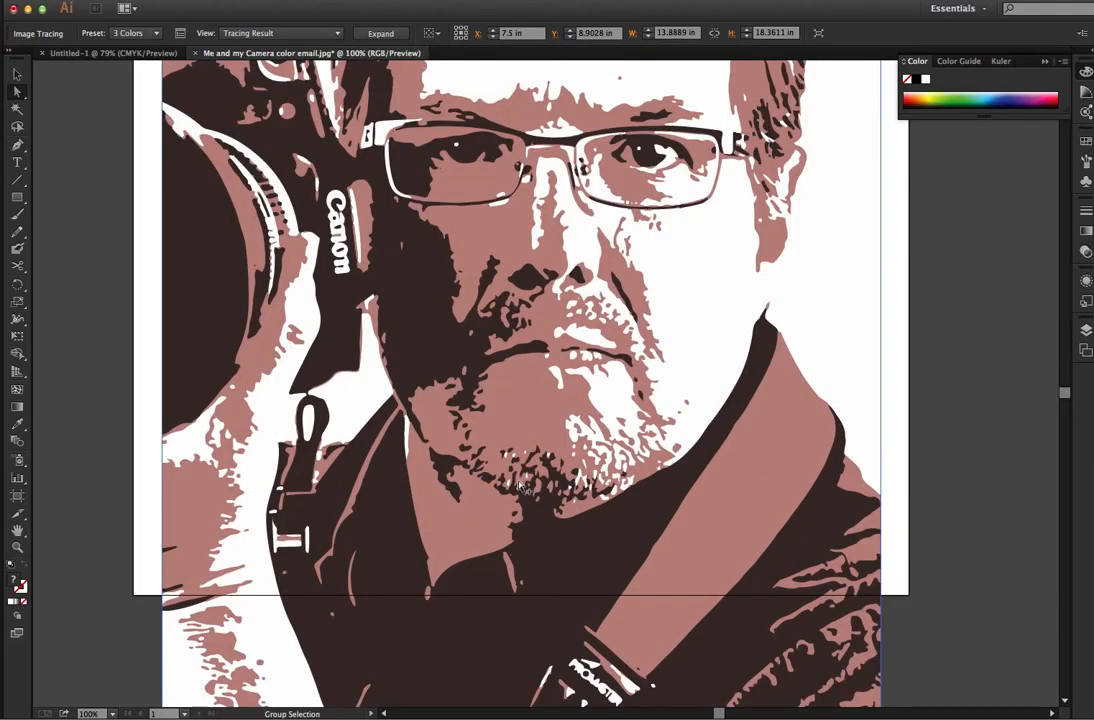
scroll(522, 482, "down", 1)
scroll(520, 485, "up", 1)
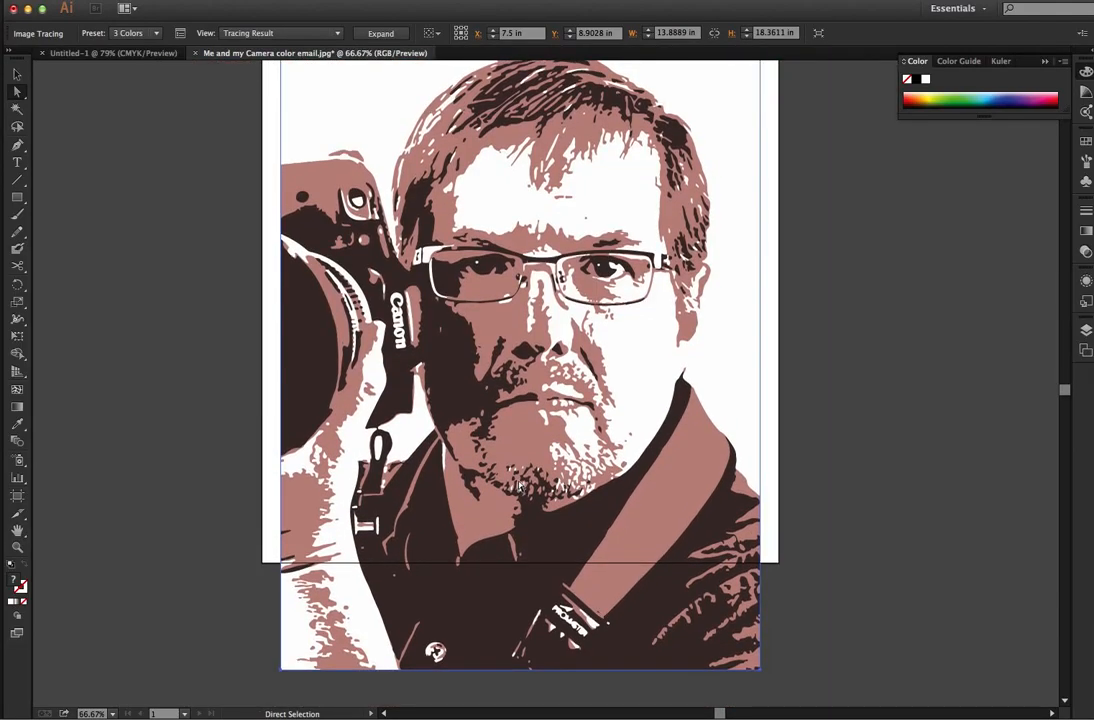
scroll(476, 408, "up", 5)
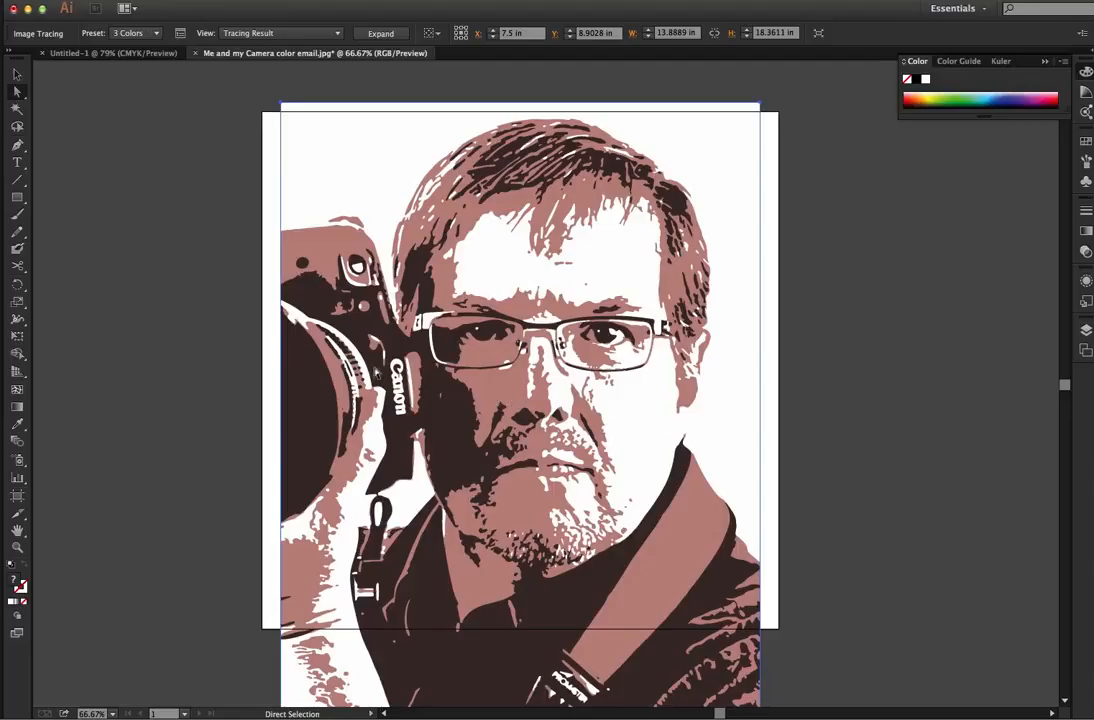
scroll(384, 381, "left", 1)
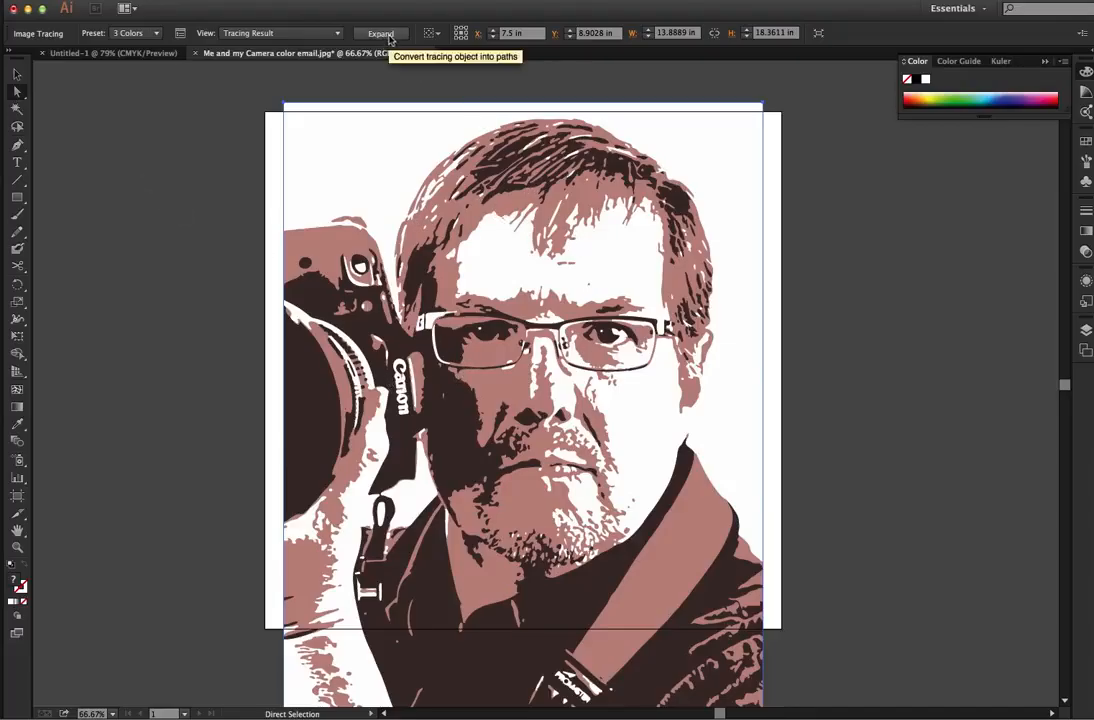
Expand the tracing into editable paths and select the hair shape on its own to check it, leaving nothing selected
left_click(389, 36)
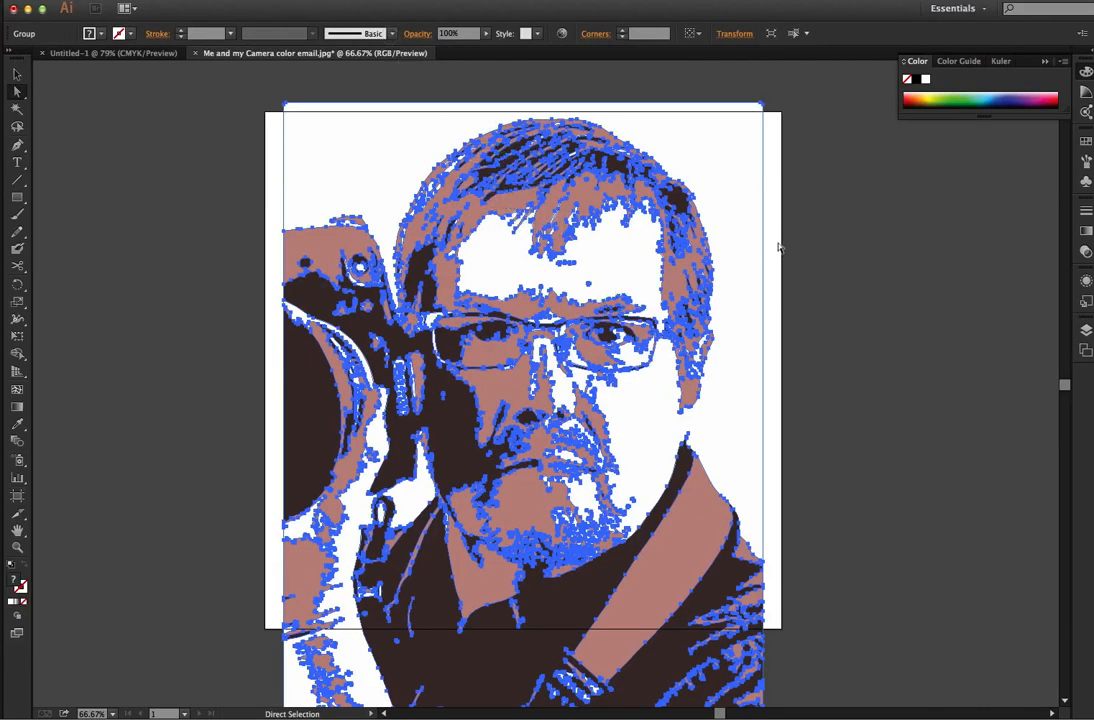
left_click(276, 136)
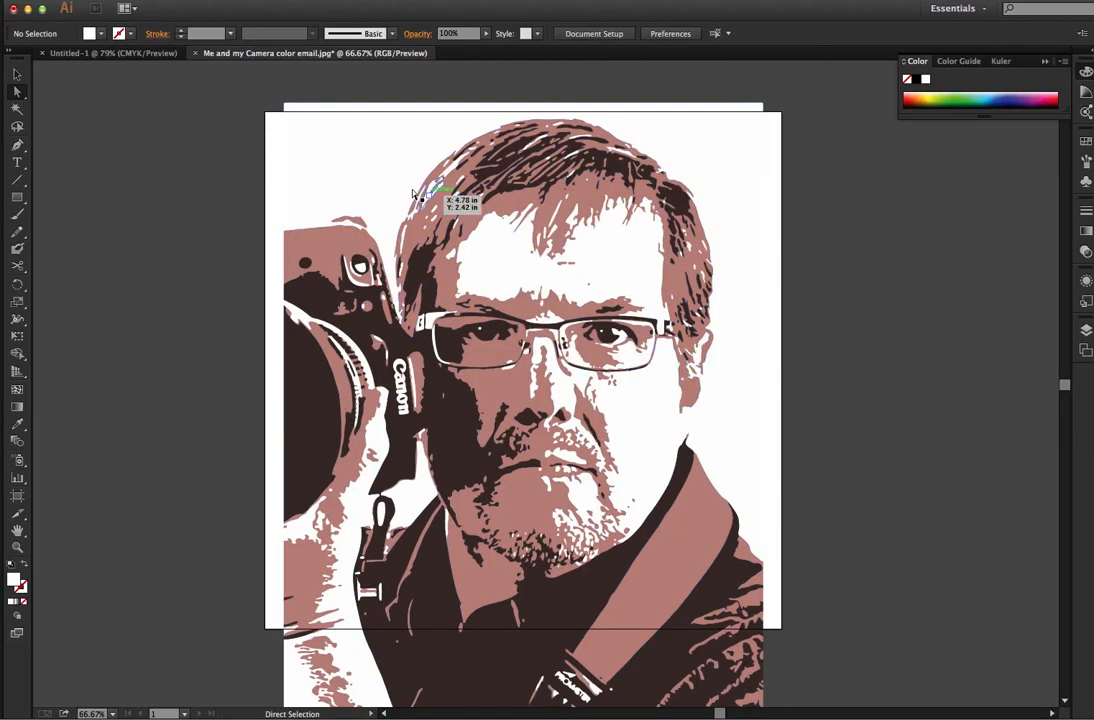
left_click(421, 221)
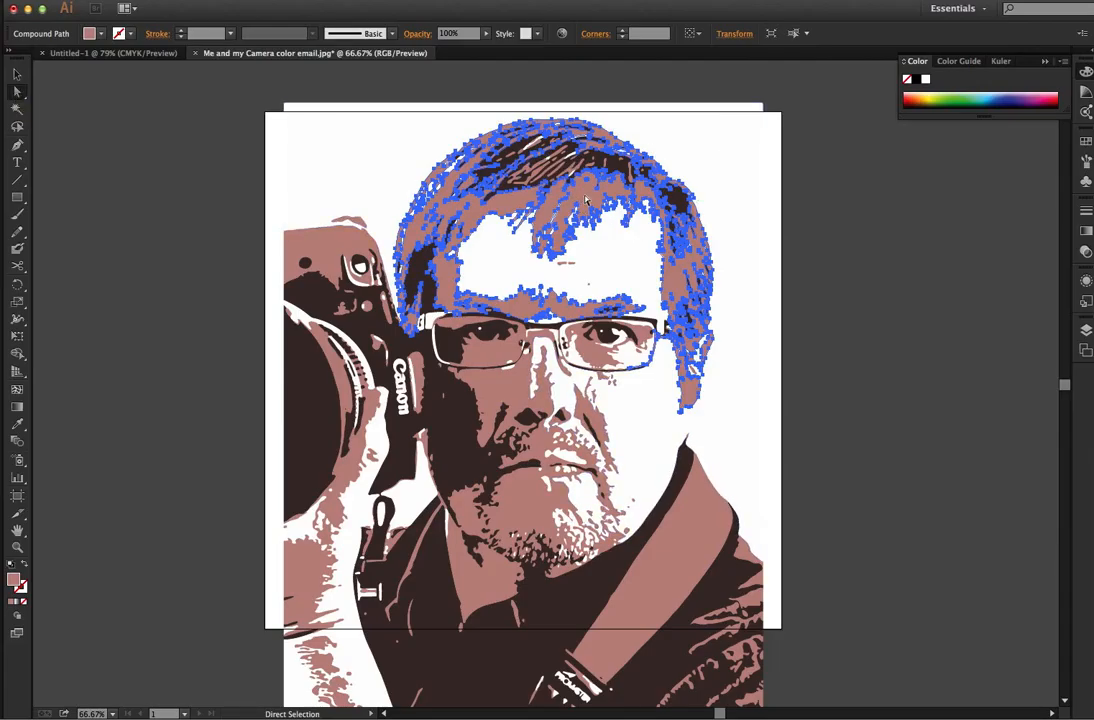
left_click(818, 147)
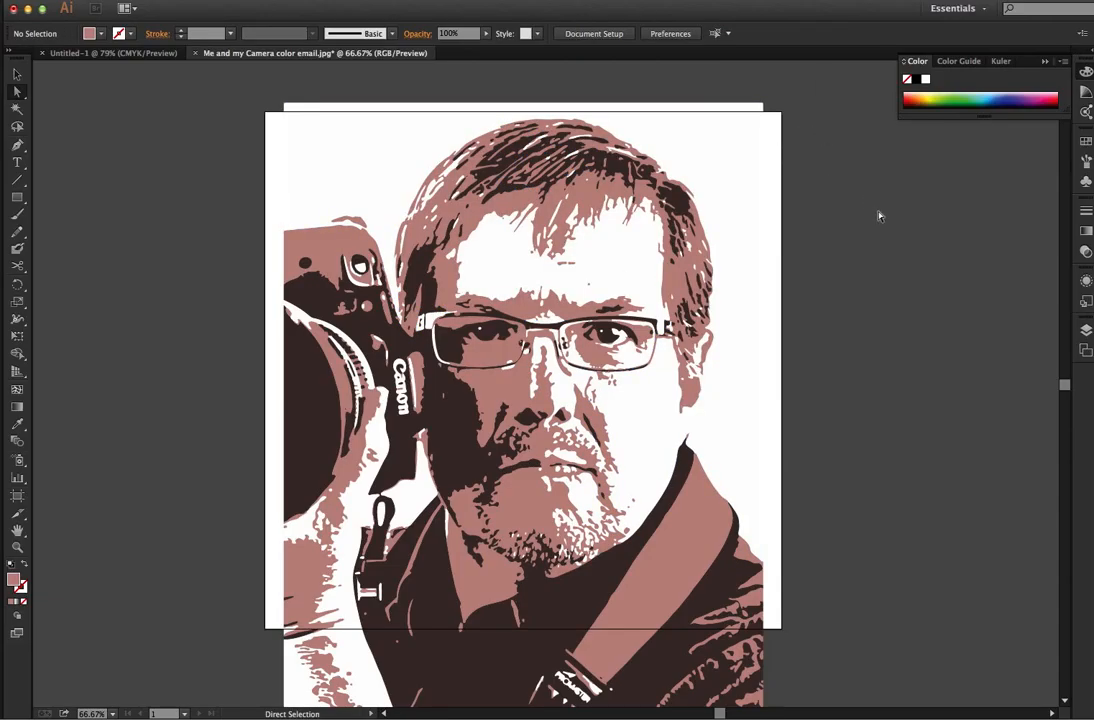
Fill the hair and eyebrow shape with bright red from the colour spectrum
left_click(517, 204)
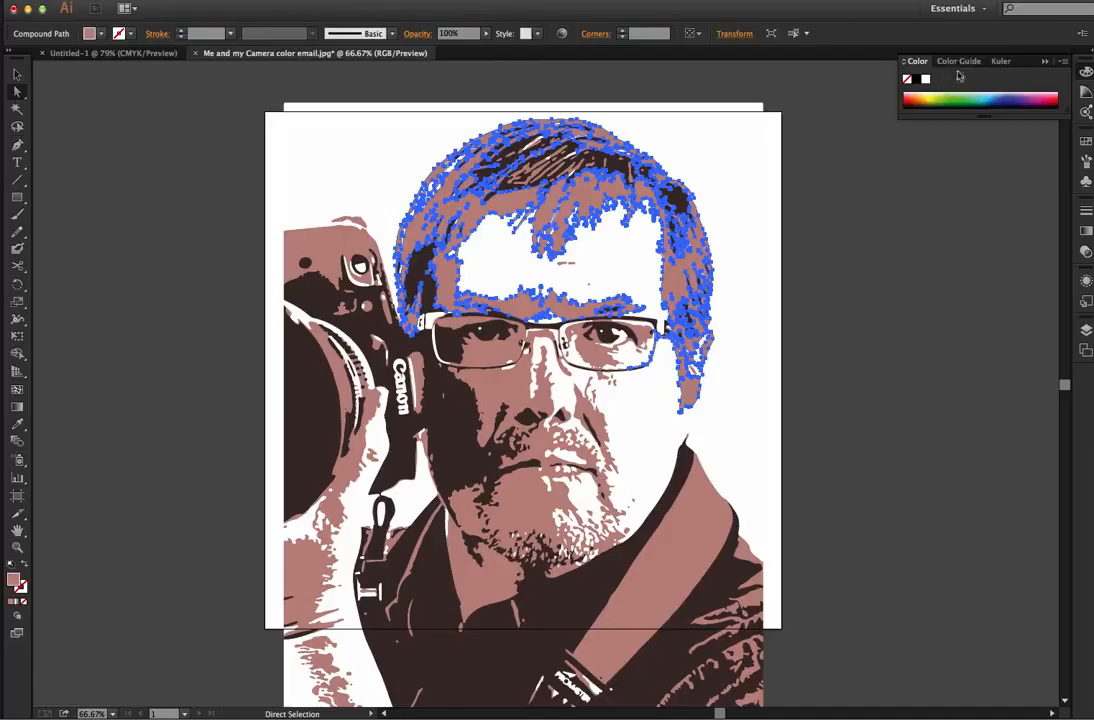
left_click(1087, 93)
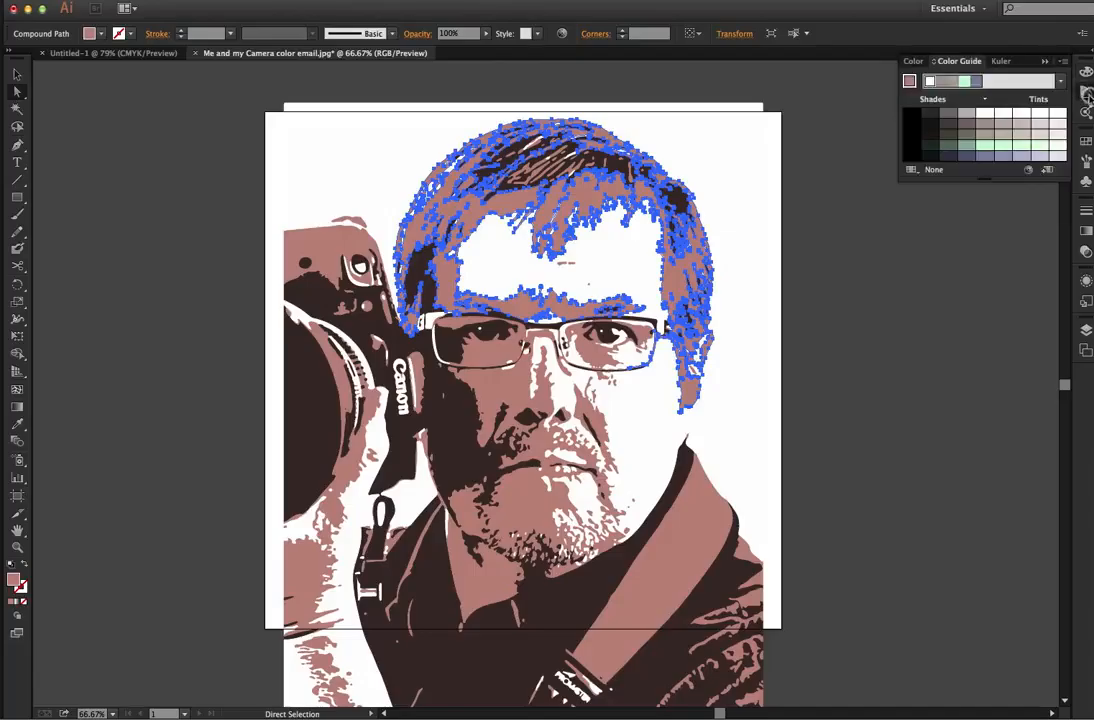
left_click(1087, 93)
left_click(1087, 73)
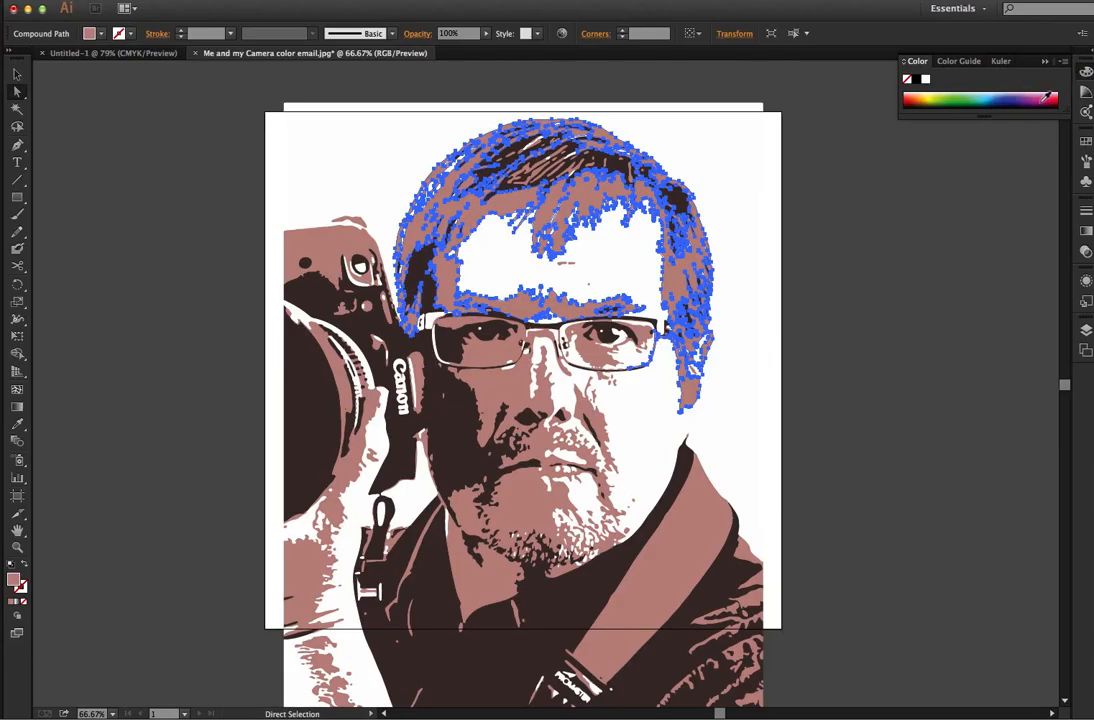
left_click(1054, 97)
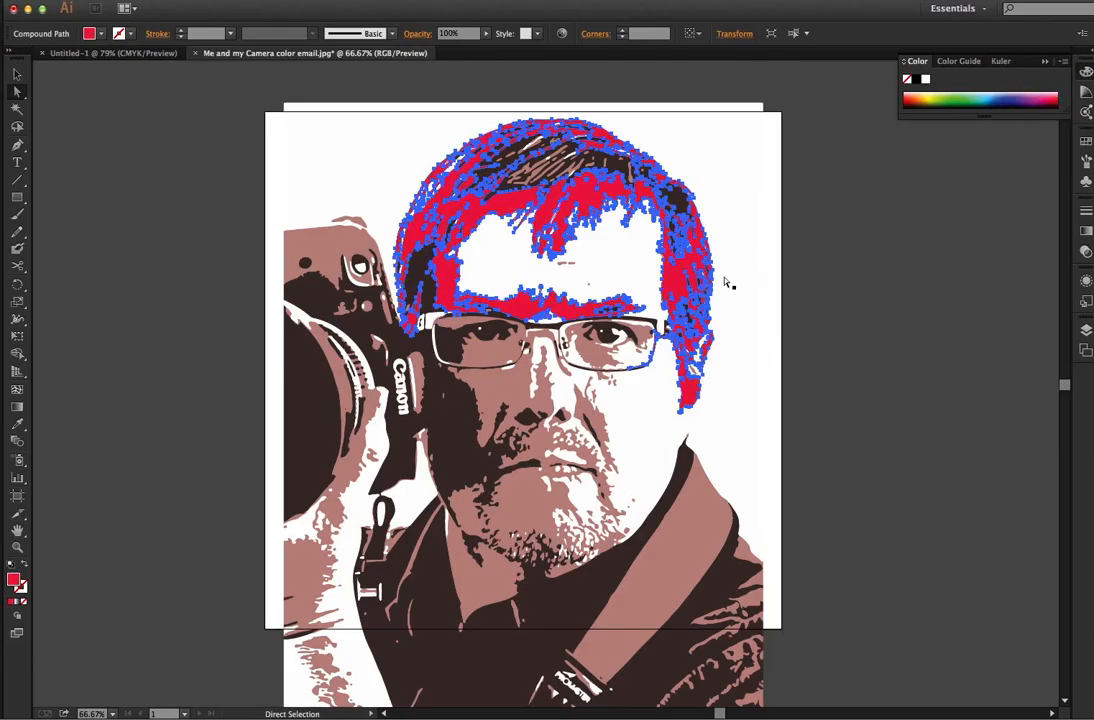
Fill the shadow shape covering the face and neck with olive green
scroll(498, 405, "down", 1)
left_click(503, 376)
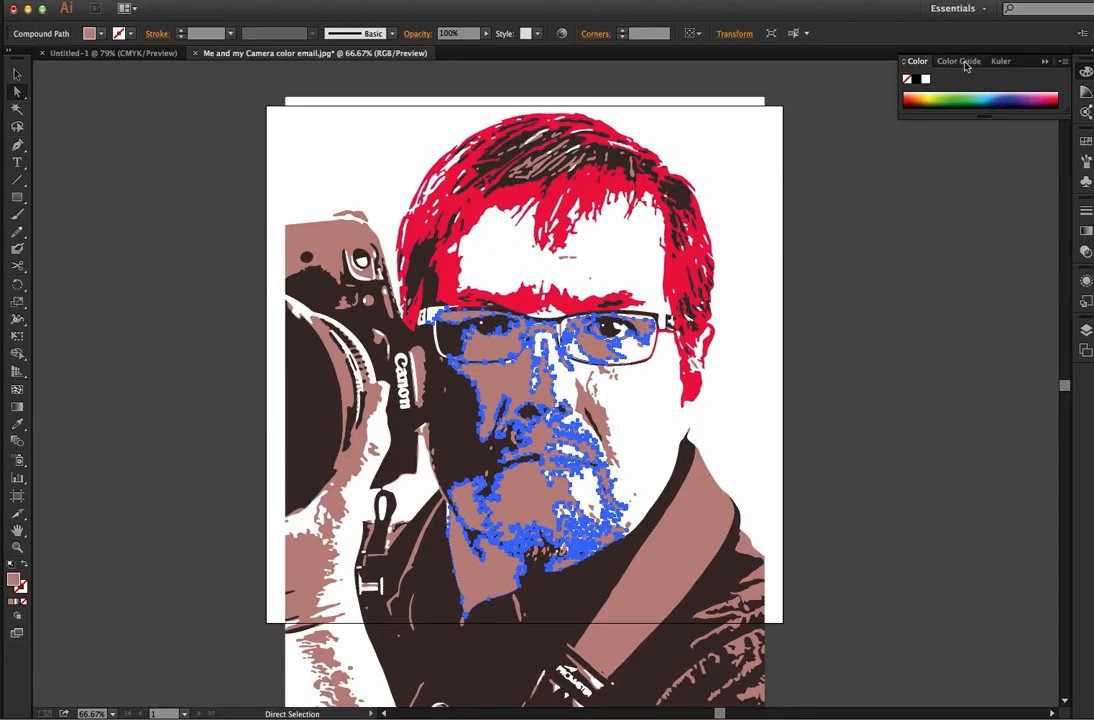
left_click(928, 100)
scroll(600, 395, "down", 1)
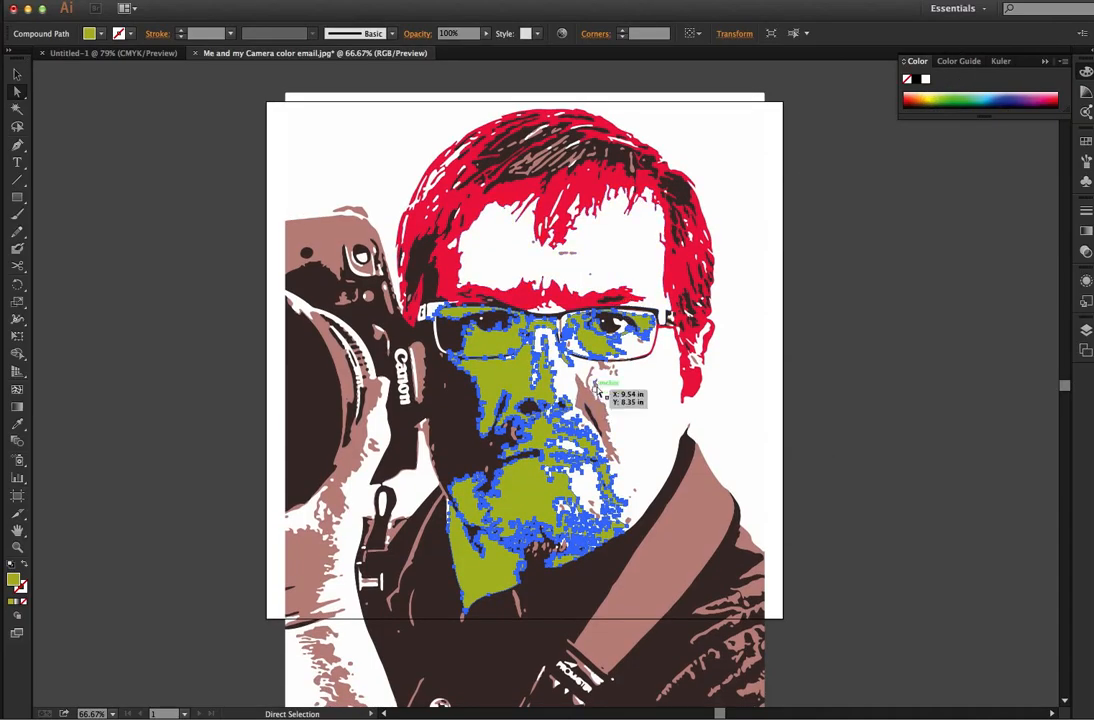
Fill the camera's top shape with cyan blue and the camera strap with crimson red
left_click(341, 236)
left_click(988, 97)
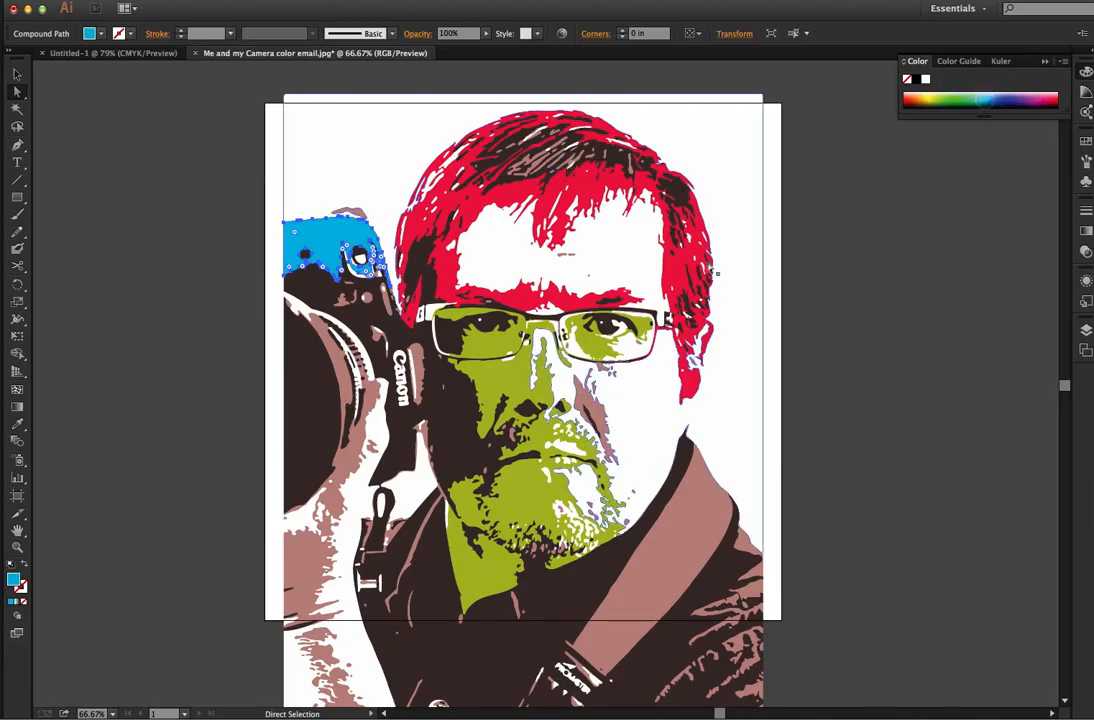
left_click(692, 522)
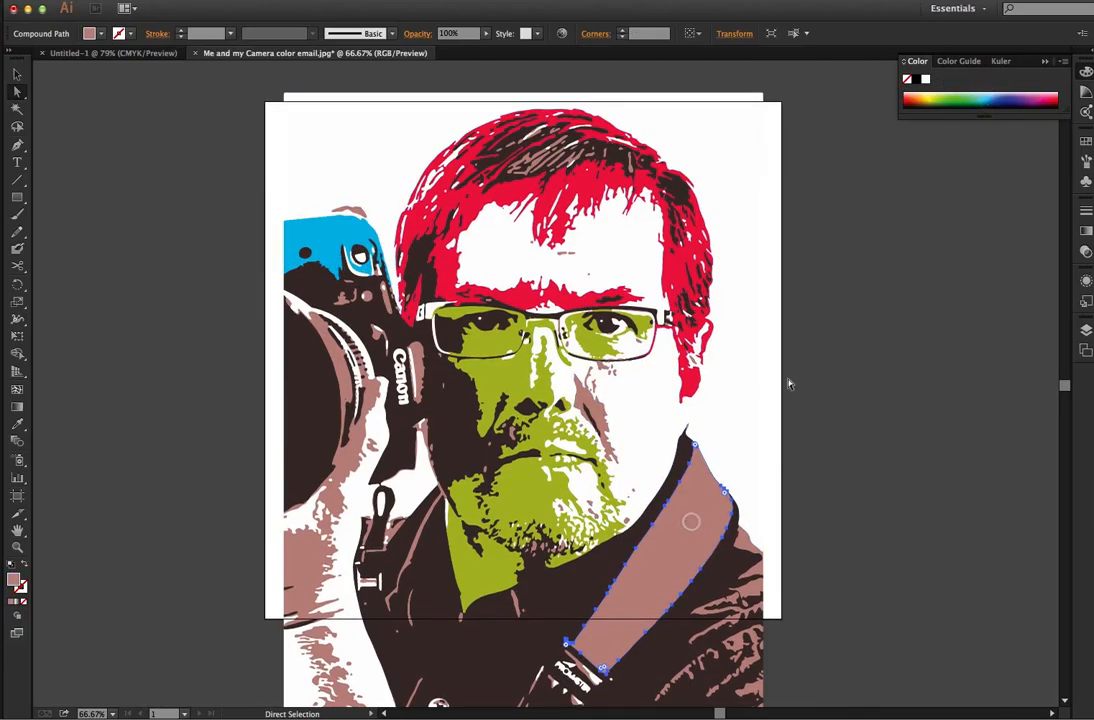
left_click(1048, 97)
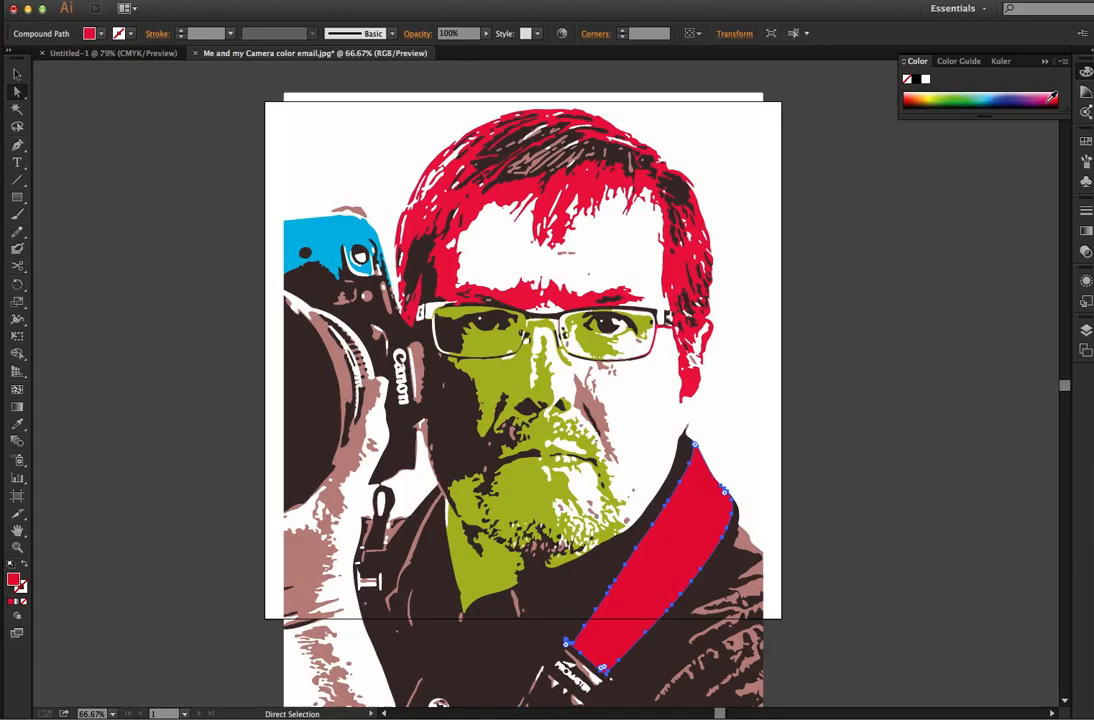
left_click(757, 285)
Fill the hair and eyebrow shape with green, and the shape spanning the hand and lens ring with light blue
left_click(683, 250)
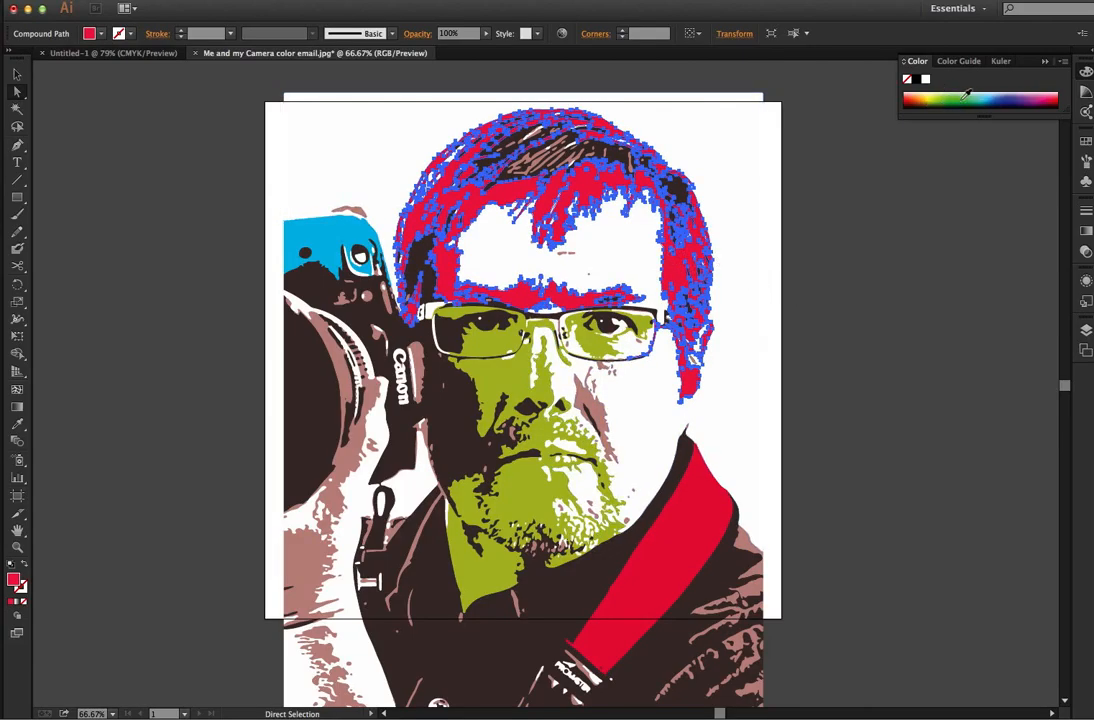
left_click(964, 96)
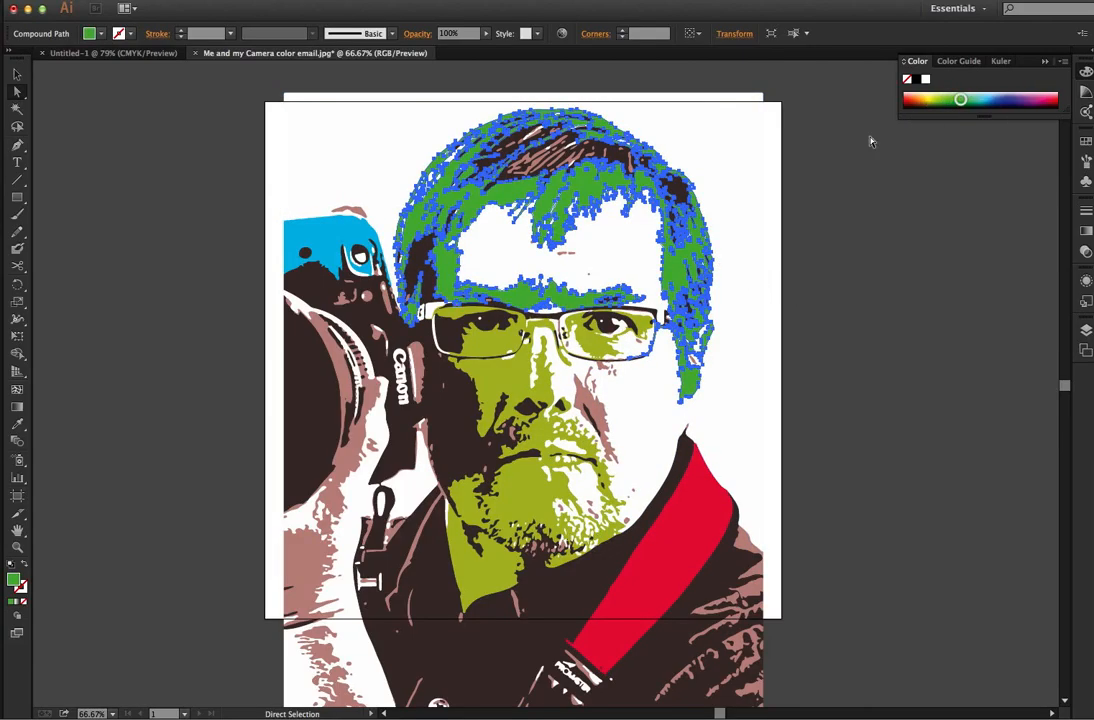
left_click(779, 240)
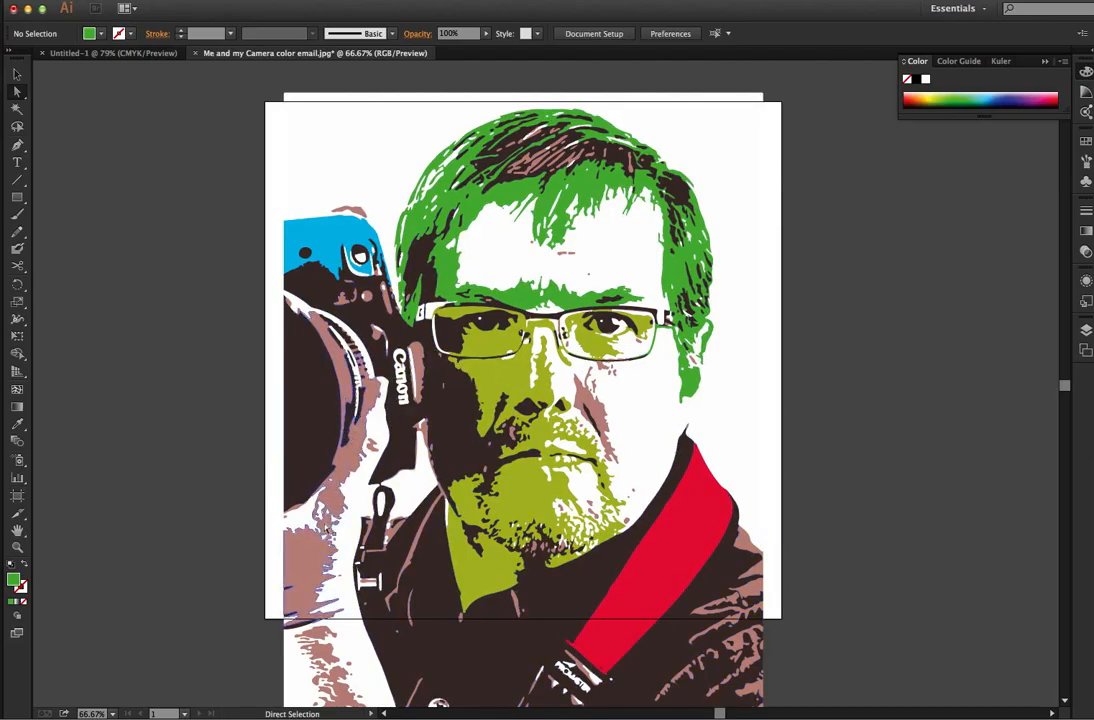
left_click(310, 570)
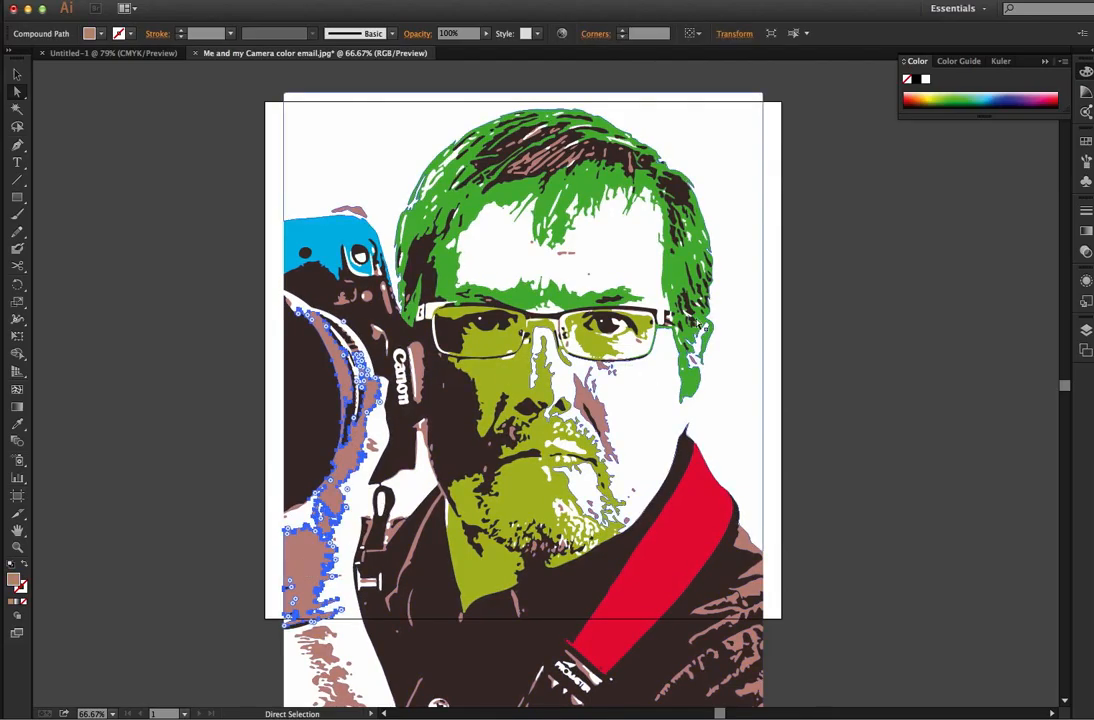
left_click(988, 93)
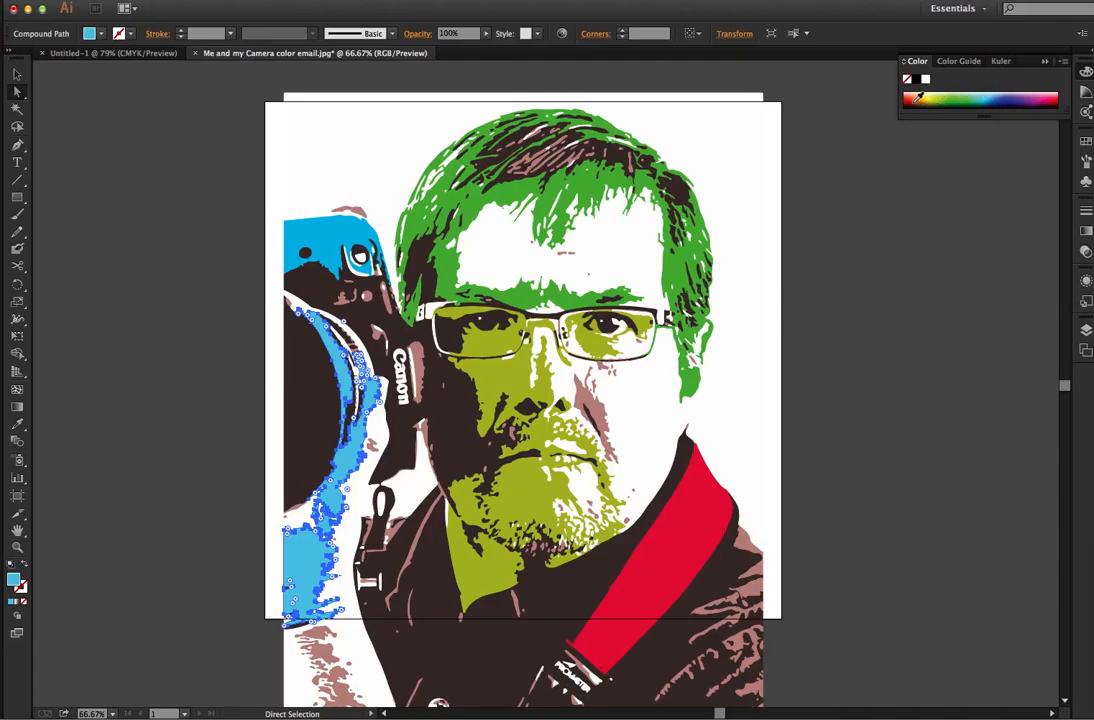
Fill the shape spanning the hand and lens ring with yellow, and the camera strap with magenta pink
left_click(932, 94)
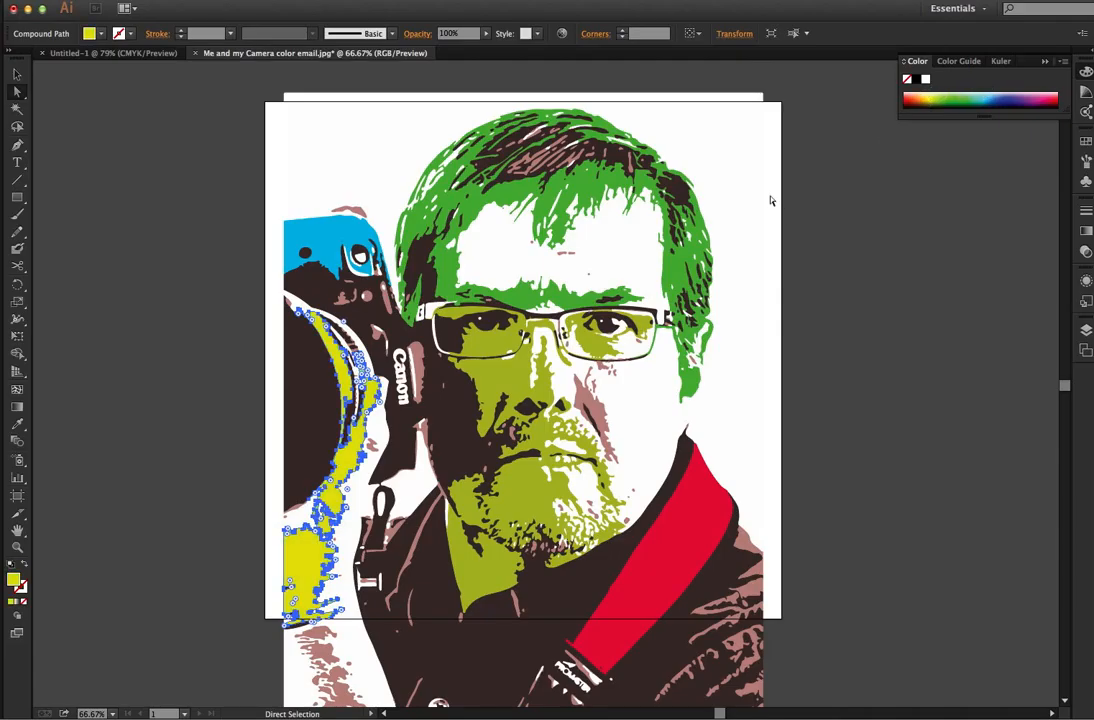
left_click(735, 97)
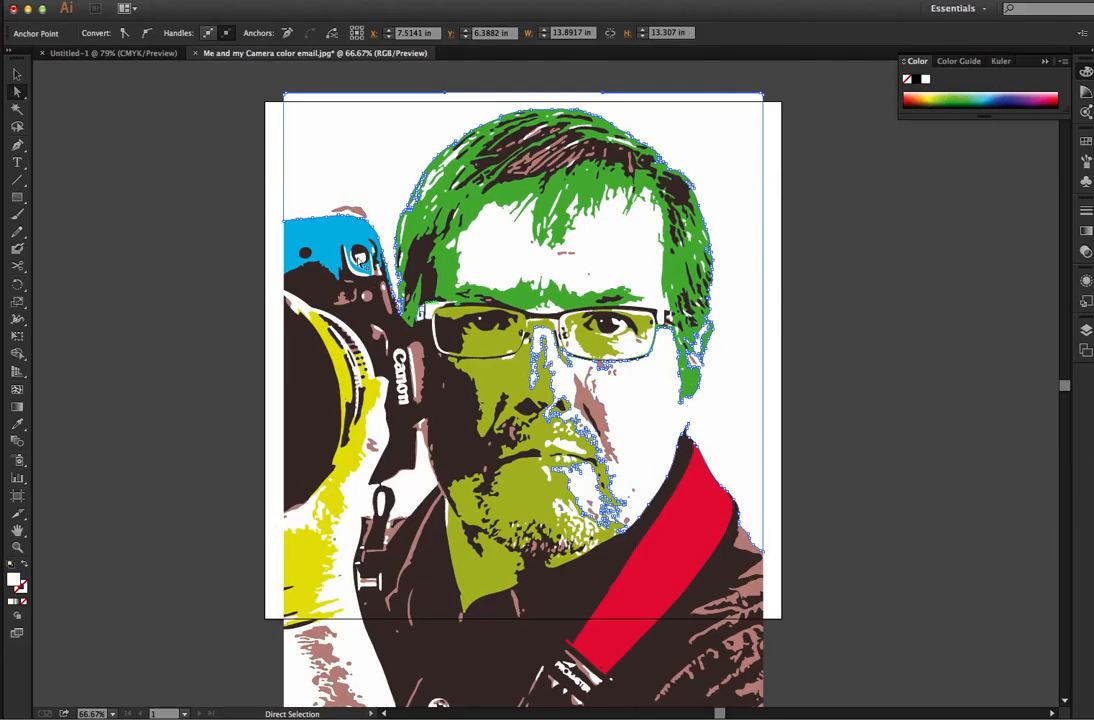
left_click(697, 519)
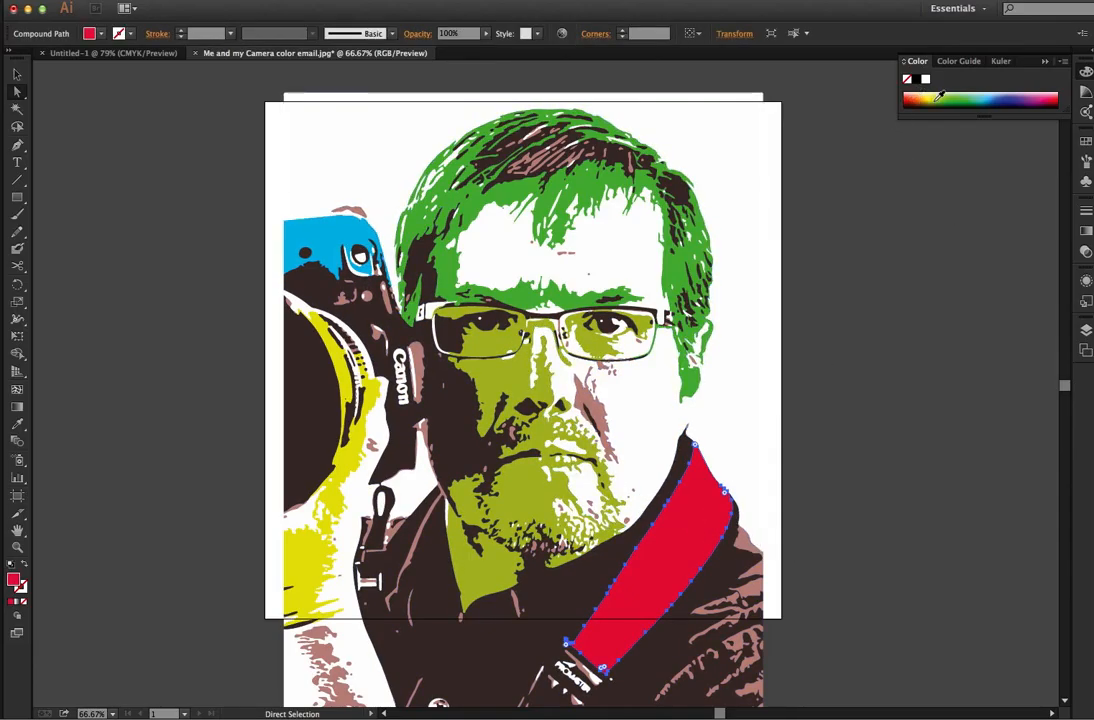
left_click(1048, 97)
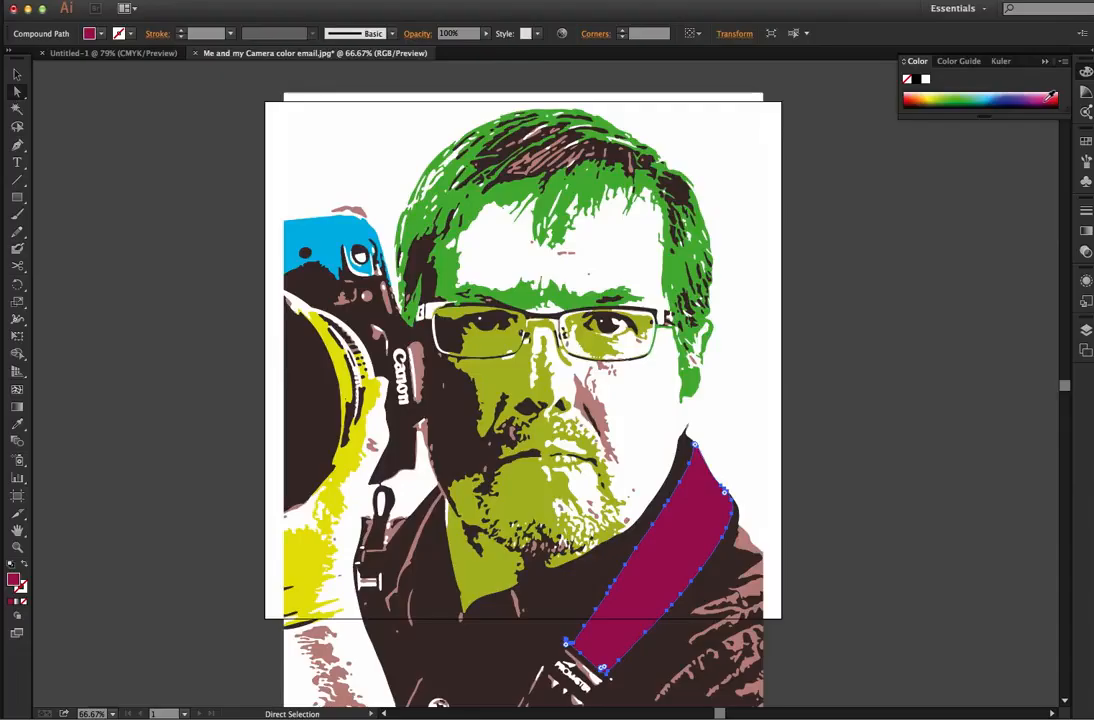
left_click(1050, 91)
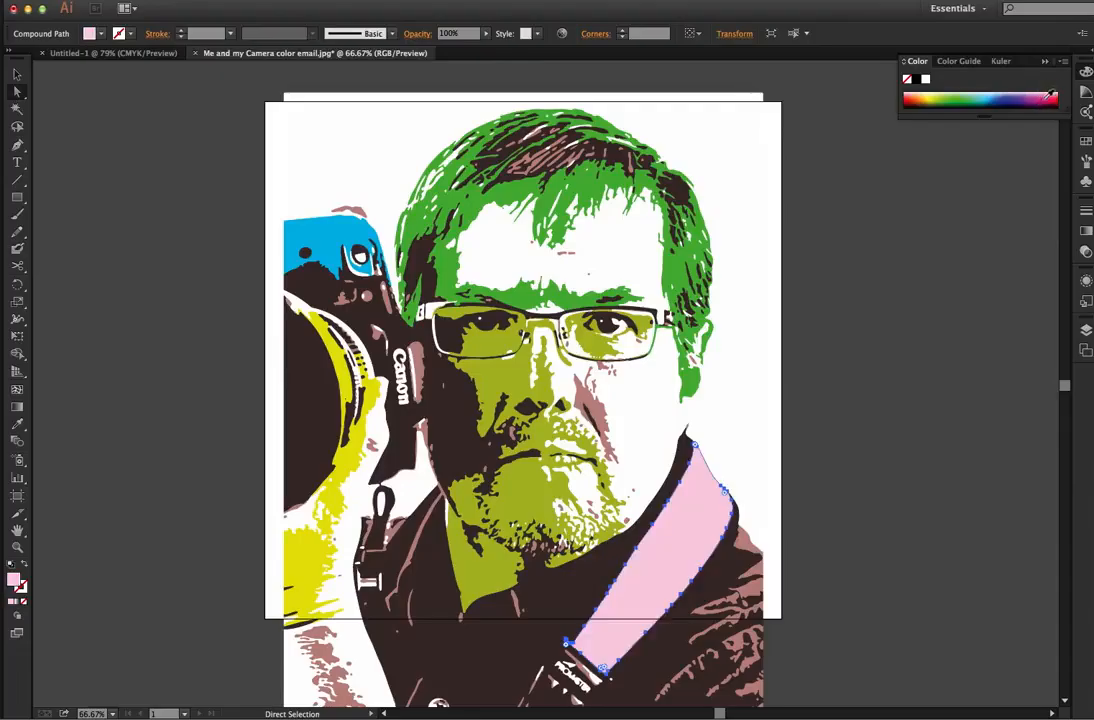
left_click(1048, 98)
left_click(1047, 99)
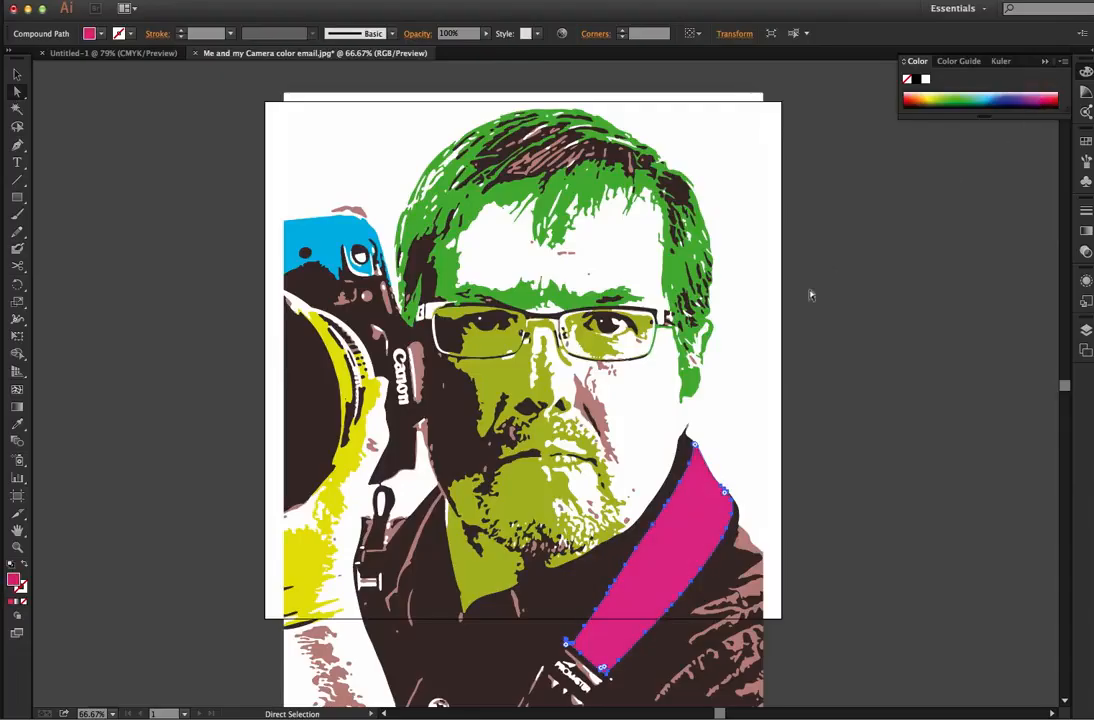
left_click(779, 286)
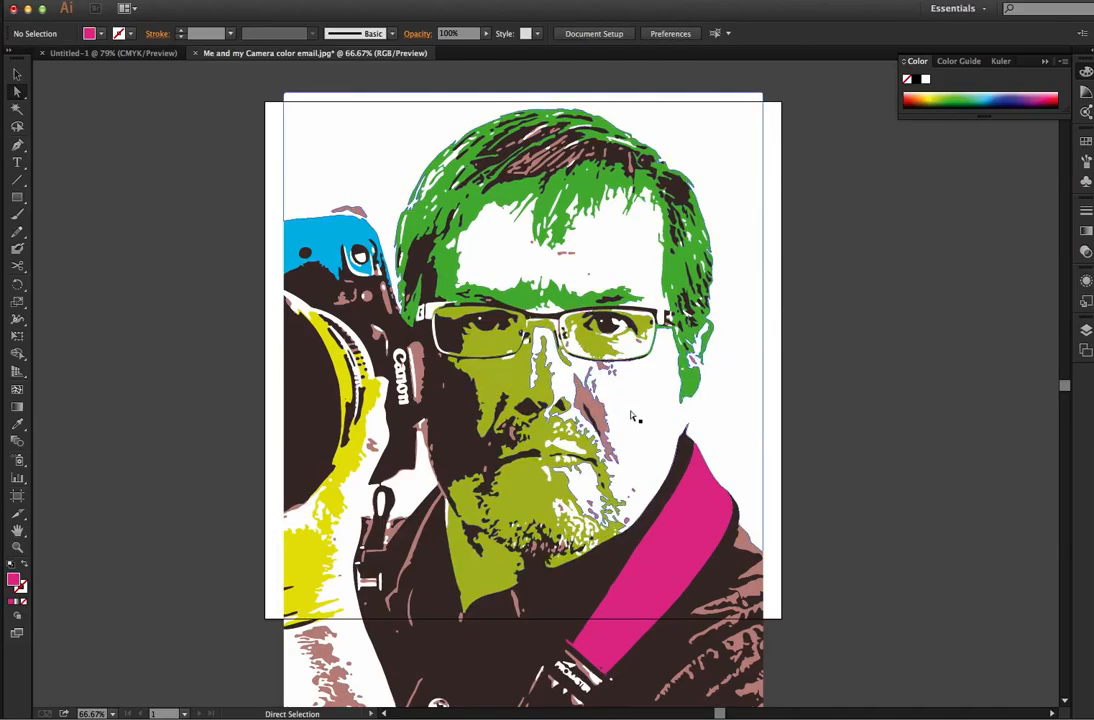
Fill the large white shape covering the background and the bright side of the face with burnt orange
left_click(660, 410)
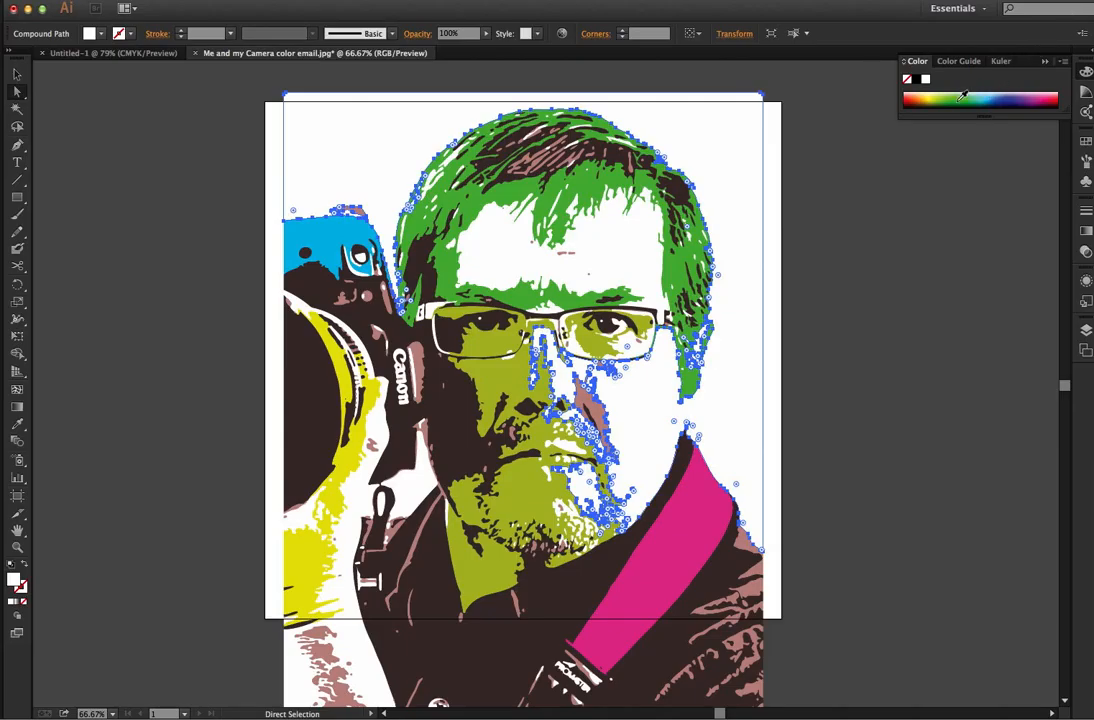
left_click(1013, 103)
left_click(817, 182)
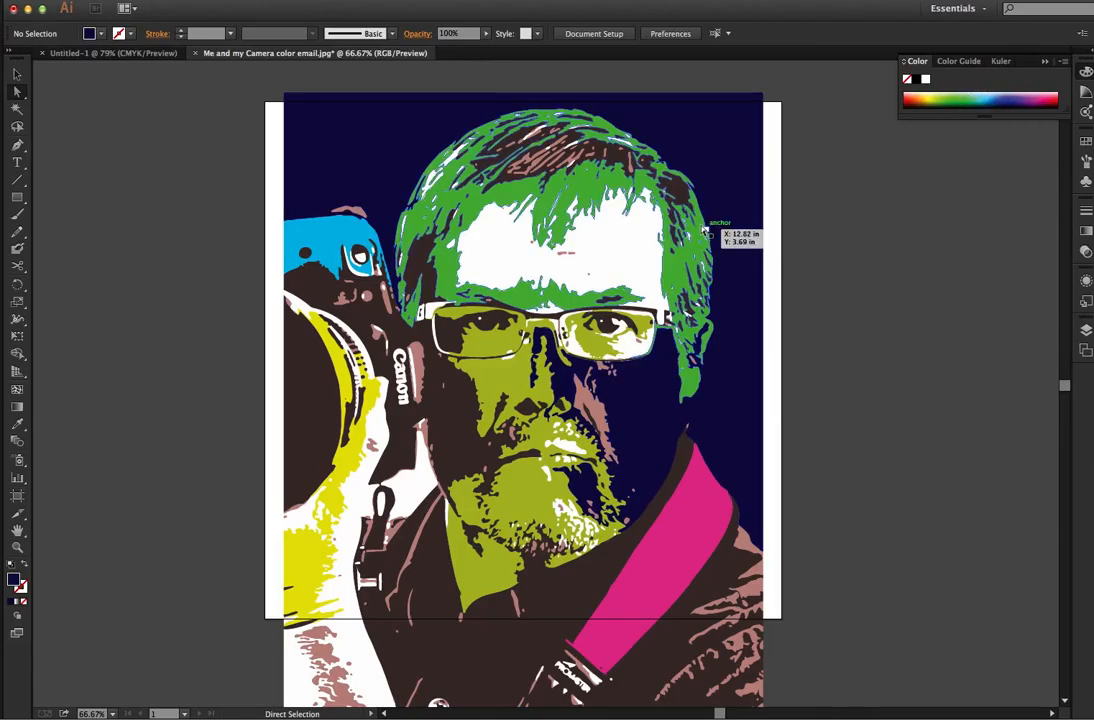
left_click(727, 208)
left_click(917, 99)
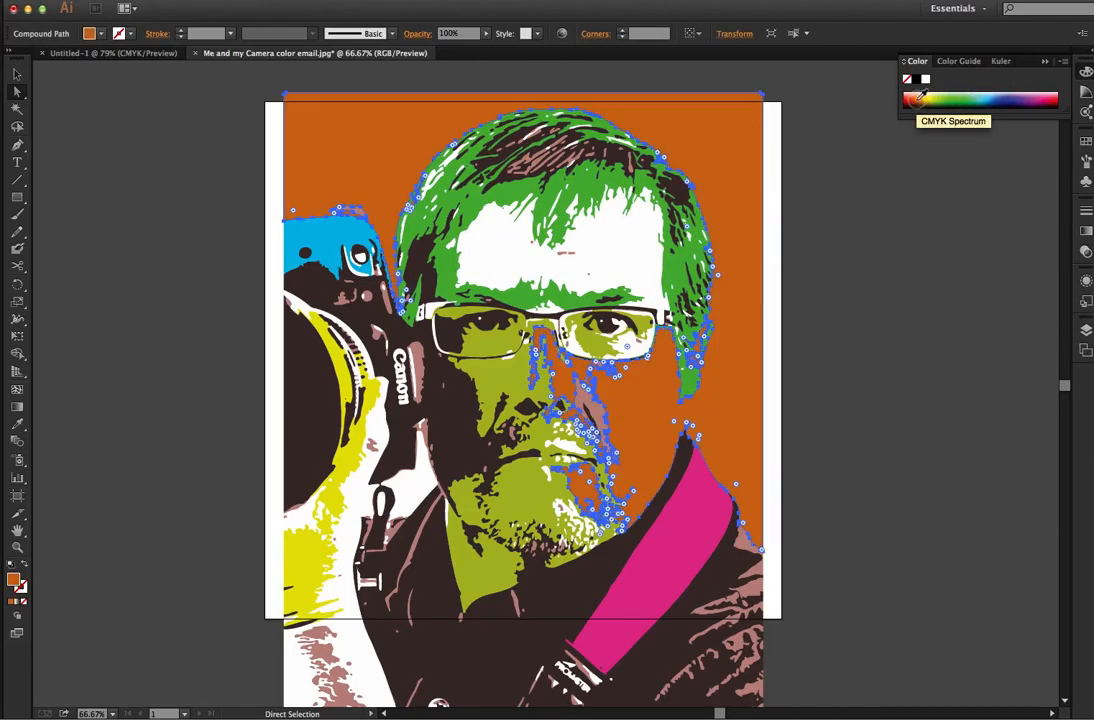
left_click(770, 180)
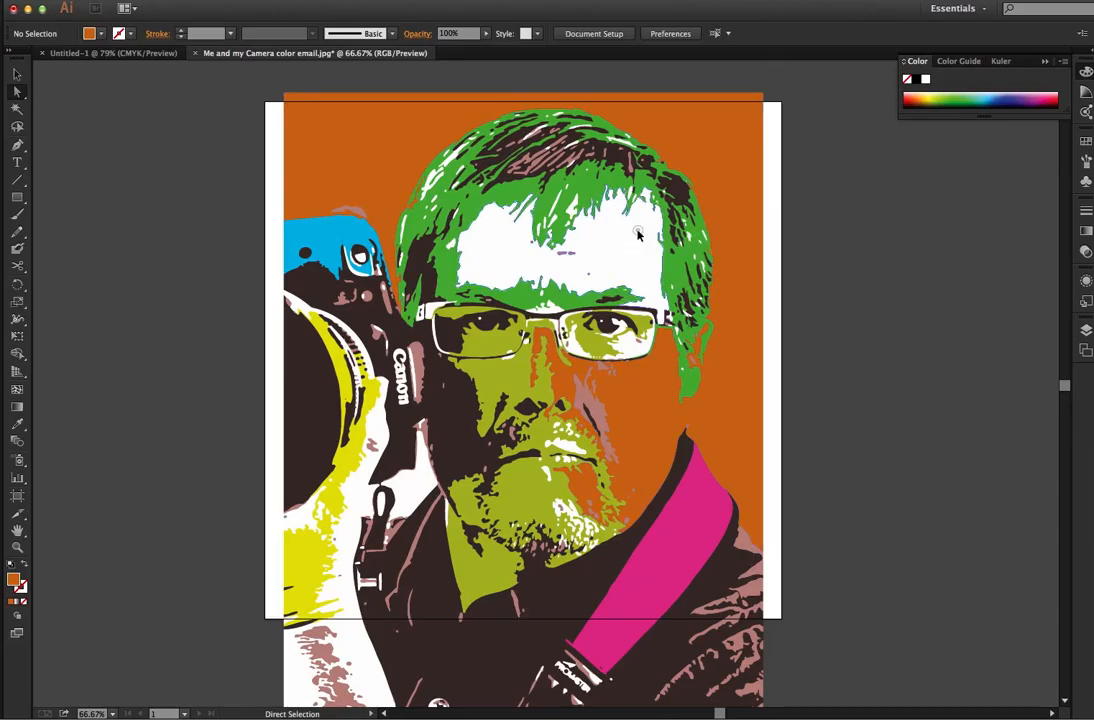
Fill the forehead shape with dark maroon, and the white patch at the outer side of the brighter glasses lens with blue
left_click(546, 198)
left_click(963, 97)
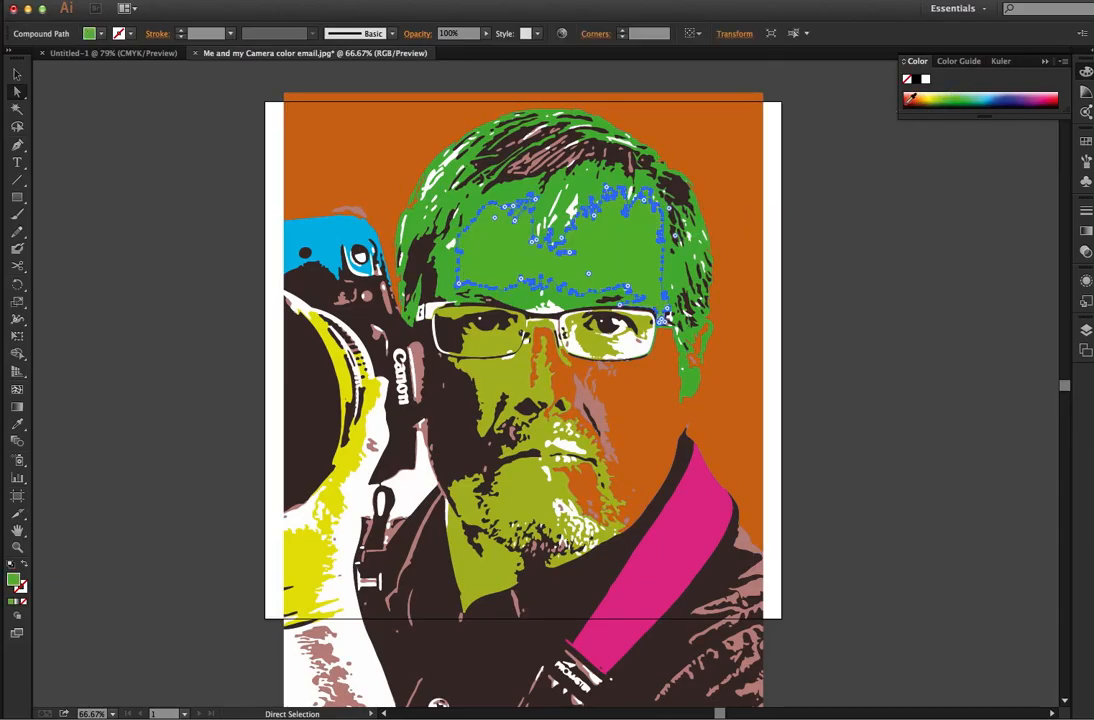
left_click(908, 101)
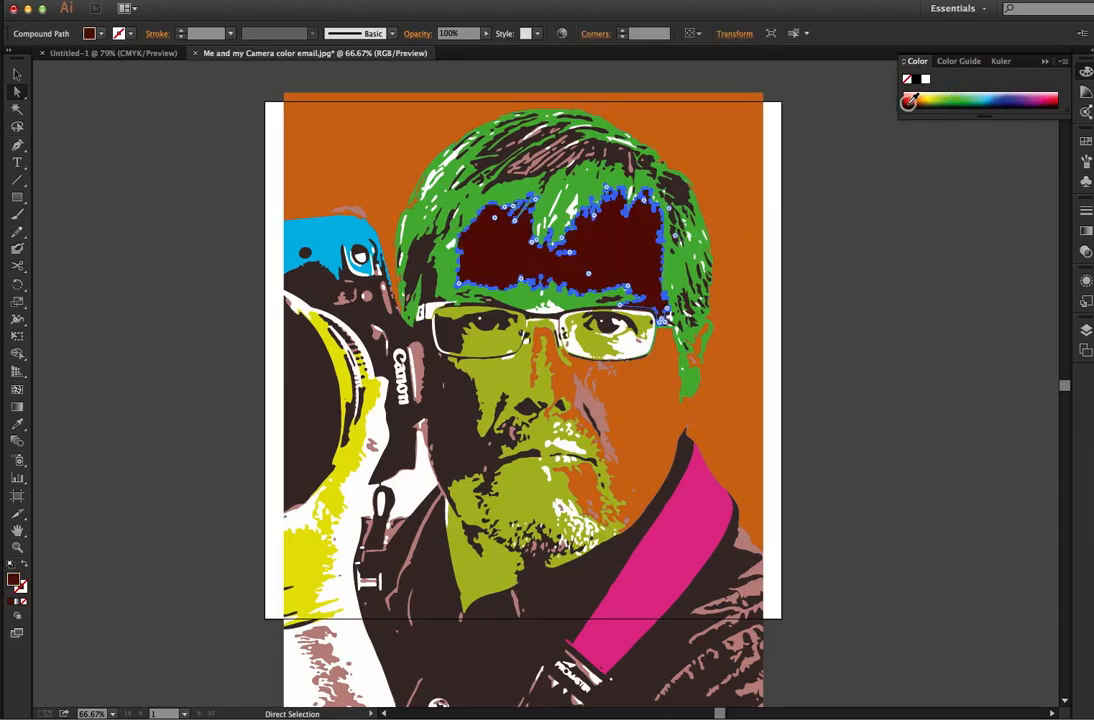
left_click(780, 198)
left_click(622, 342)
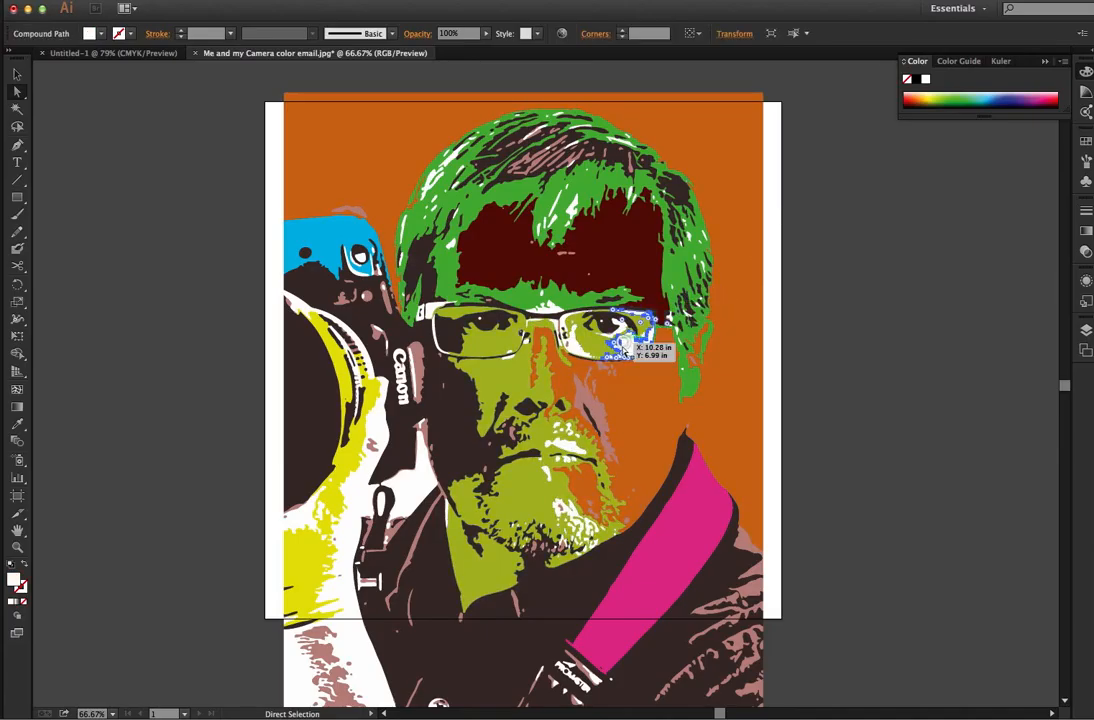
left_click(960, 98)
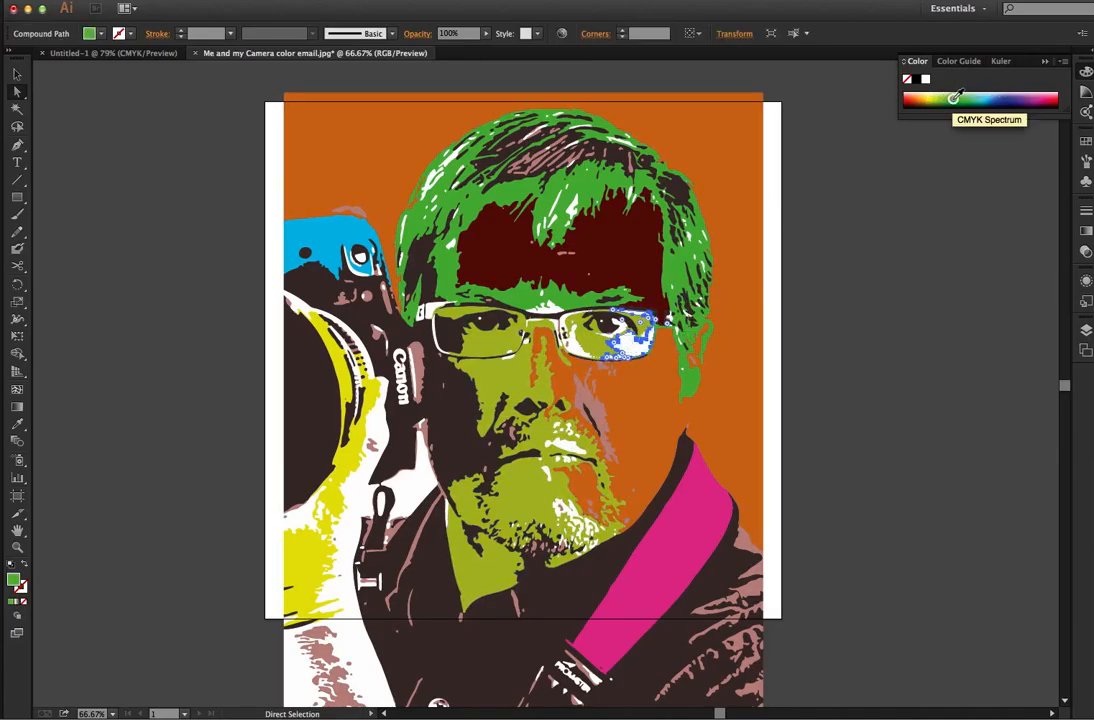
left_click(1005, 97)
left_click(772, 231)
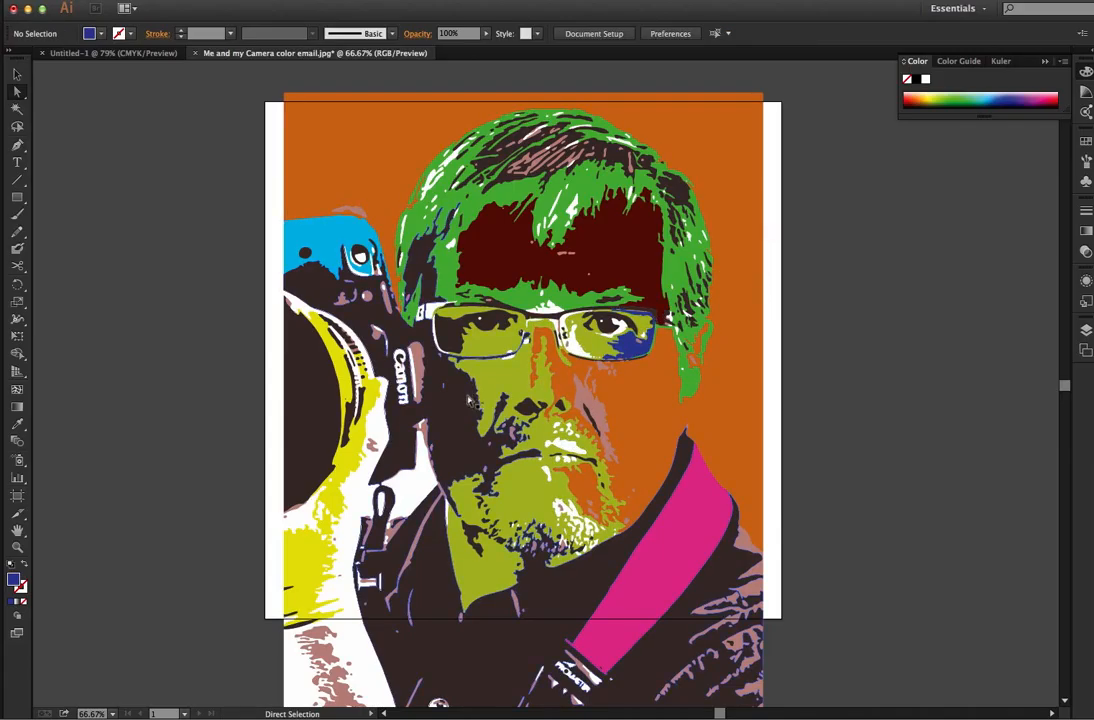
Fill the white hand and arm shape beside the lens with indigo, and the white patch between camera and neck with light orange
left_click(382, 434)
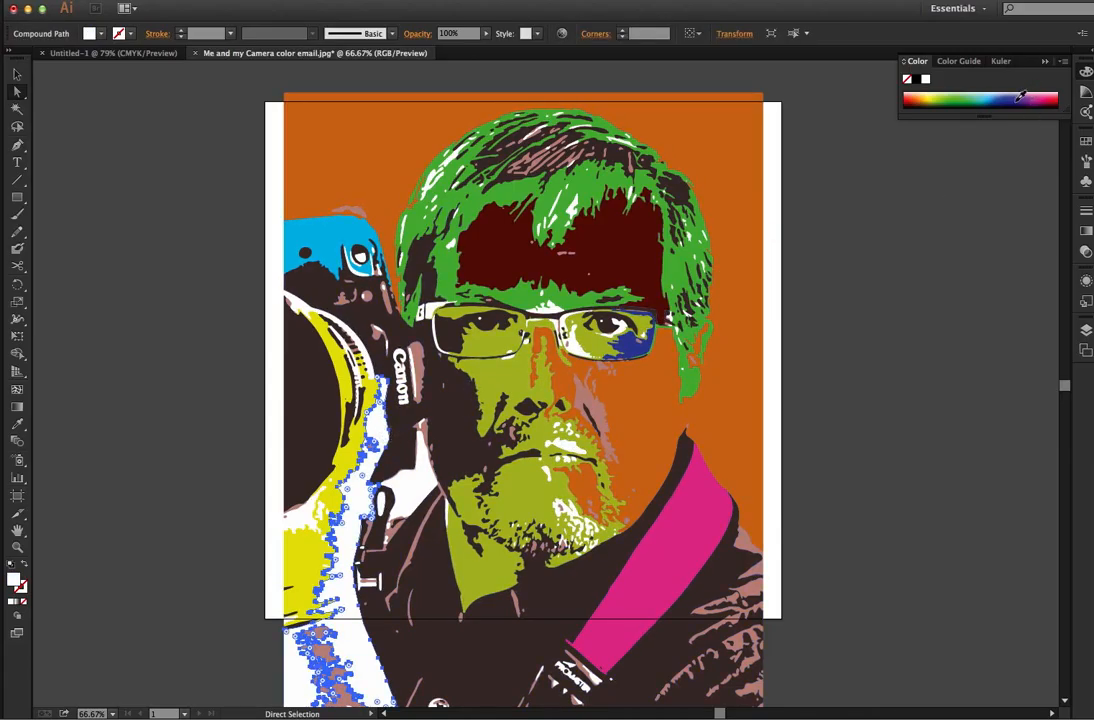
left_click(1020, 97)
left_click(785, 205)
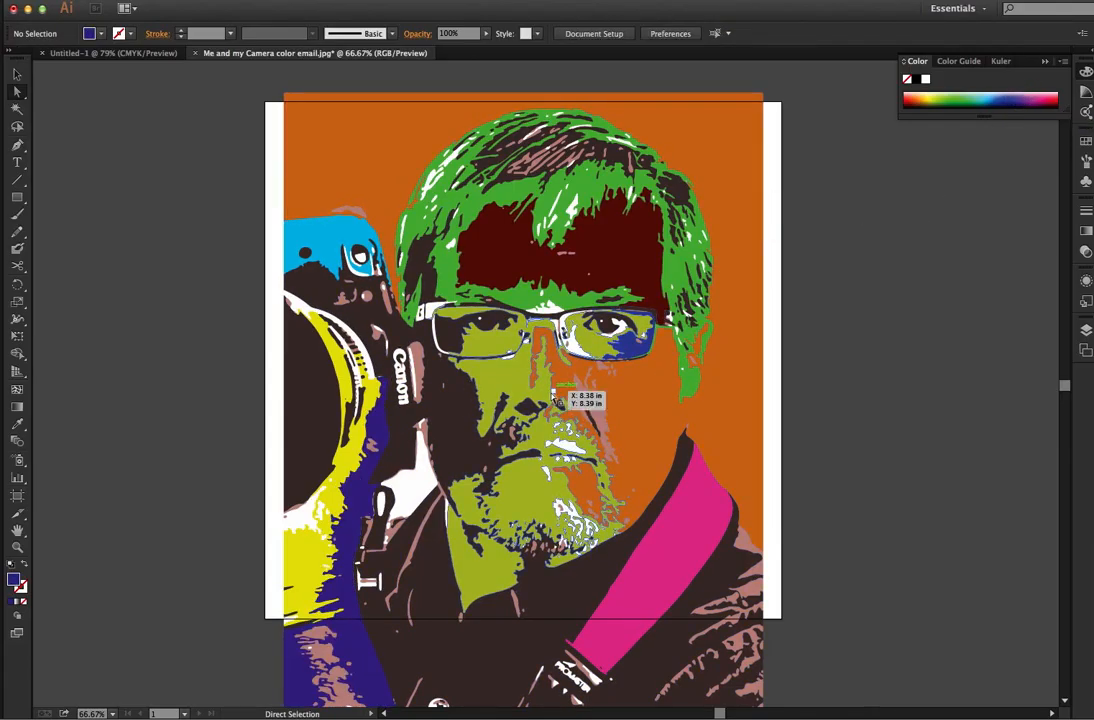
left_click(405, 480)
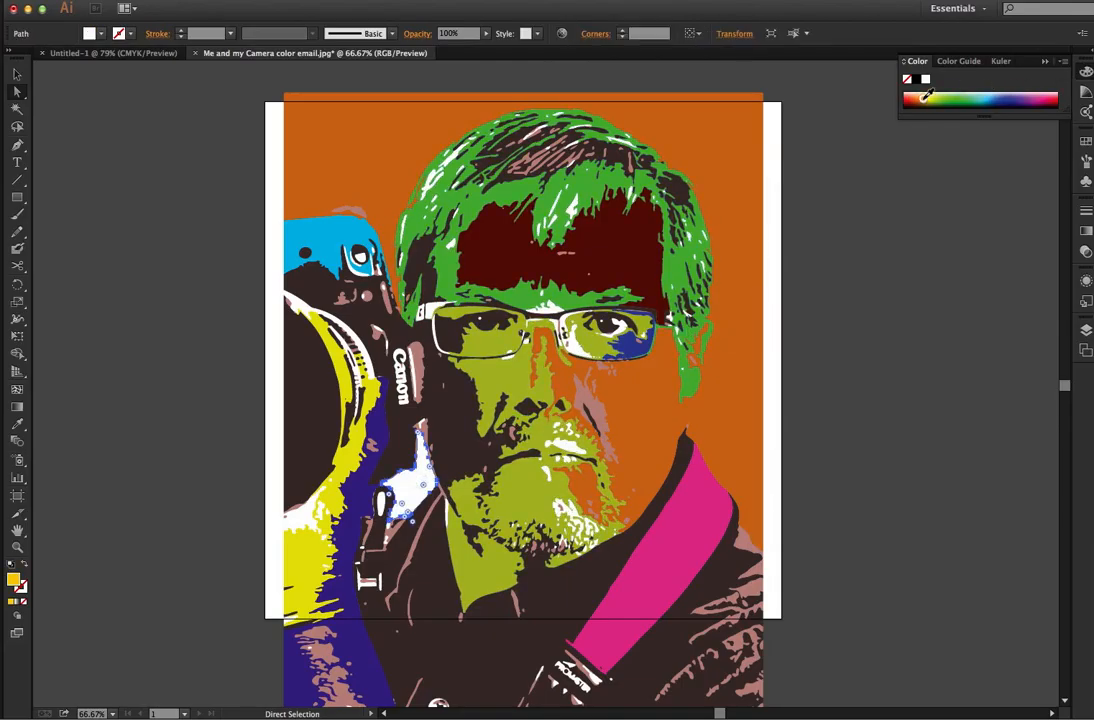
left_click(926, 96)
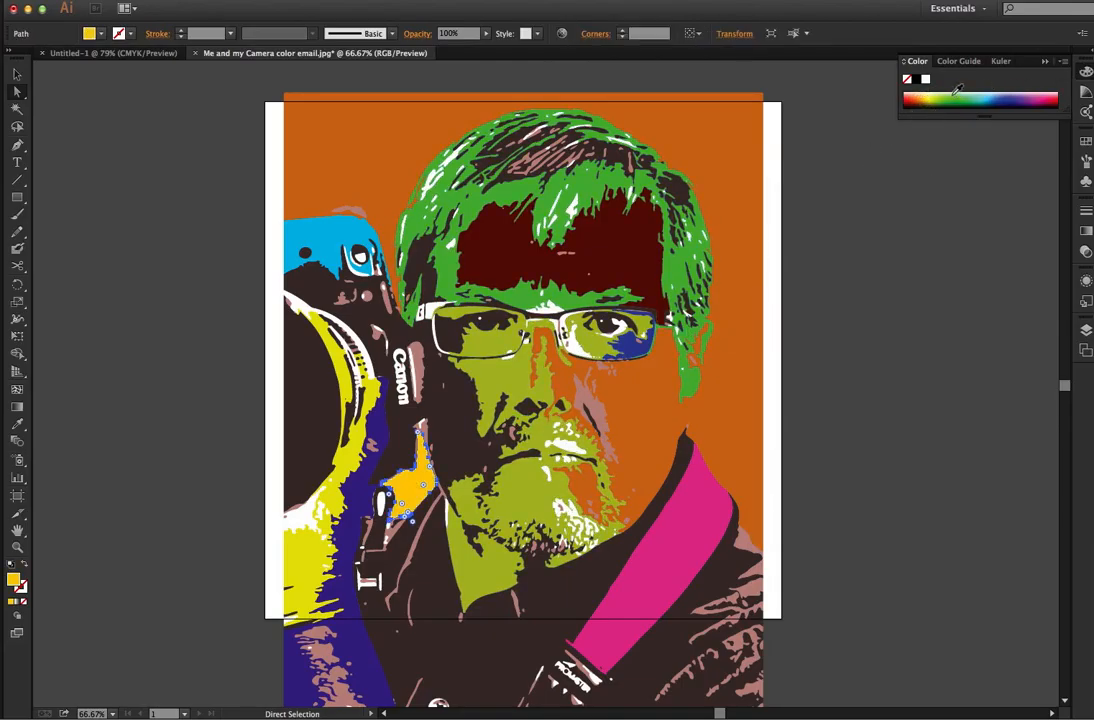
left_click(919, 96)
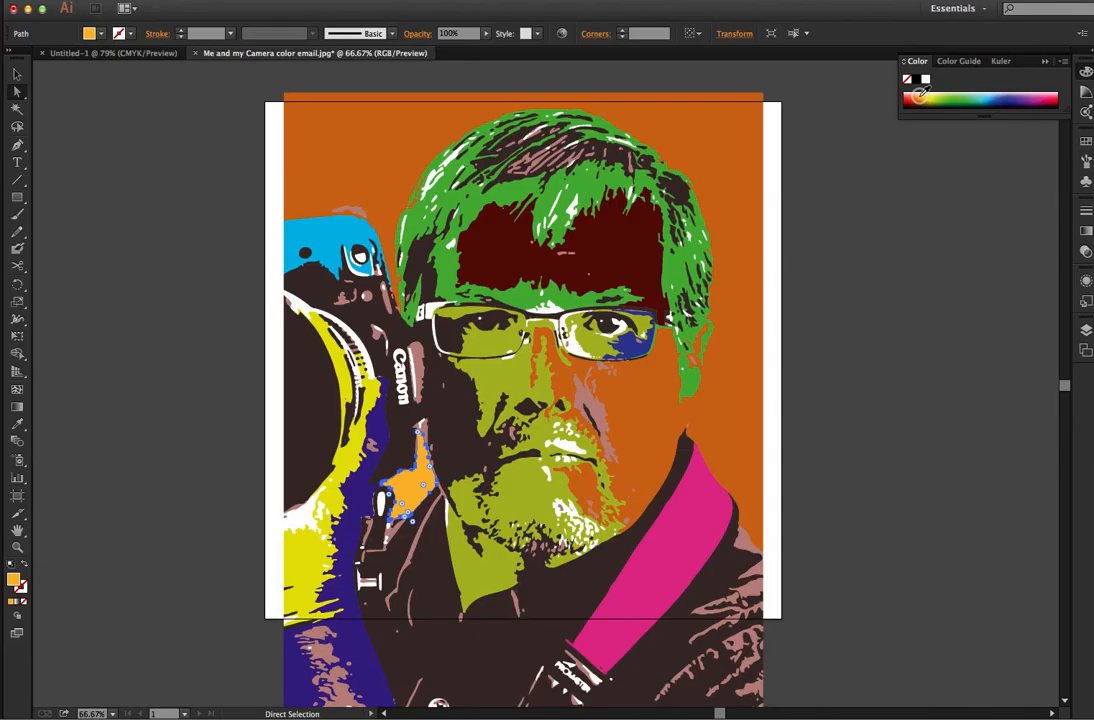
left_click(786, 163)
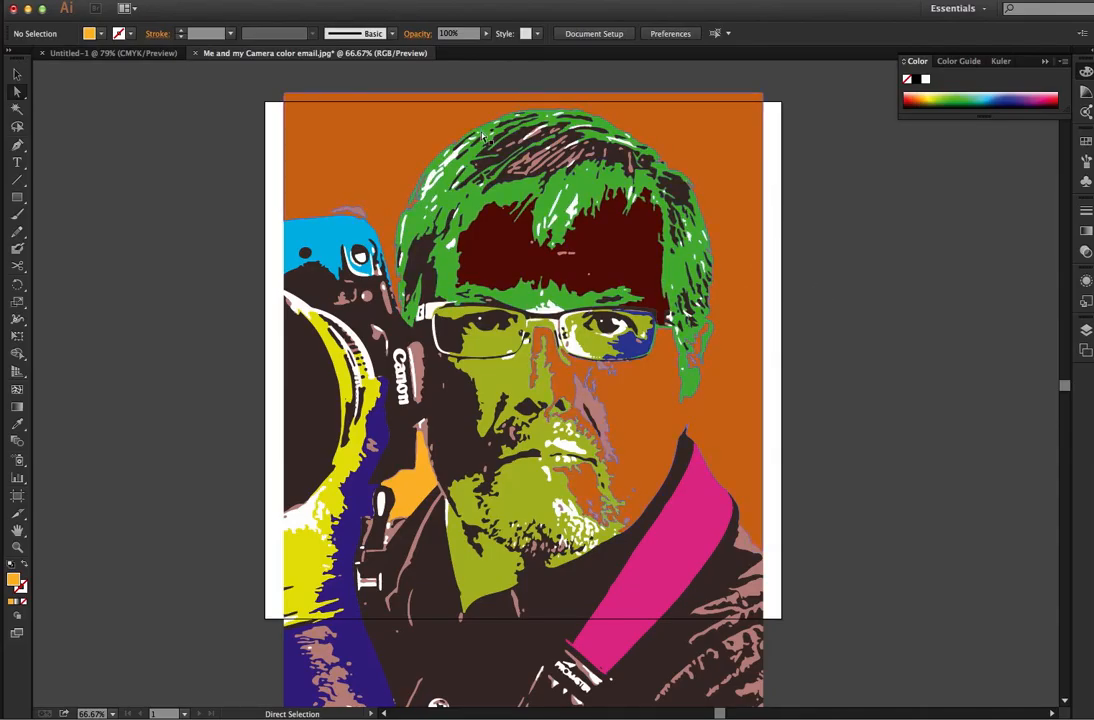
Save the artwork to the Desktop as Me Warhol Face.ai in Adobe Illustrator format, keeping the default Illustrator CC options
left_click(108, 1)
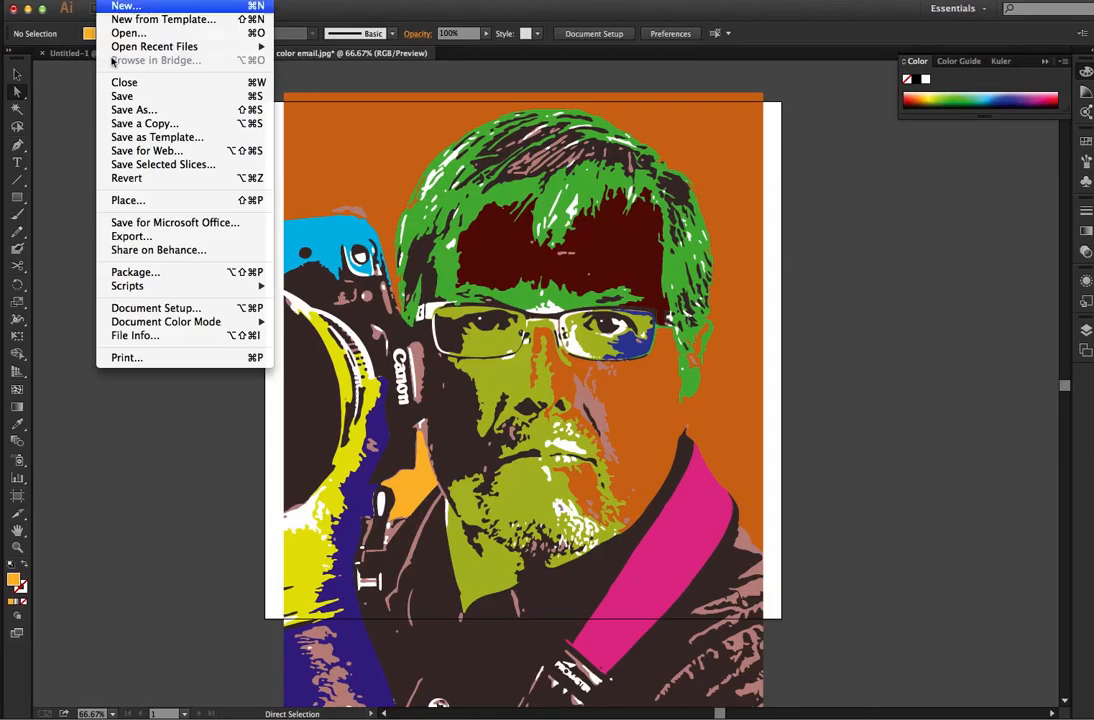
left_click(132, 111)
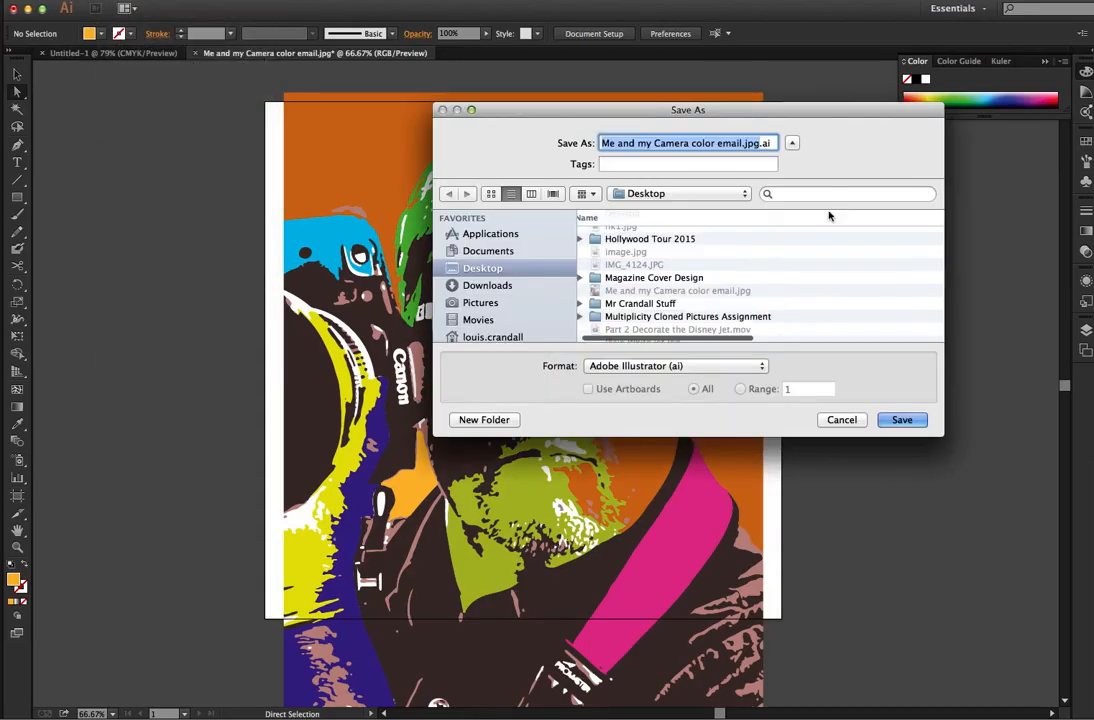
type("Me")
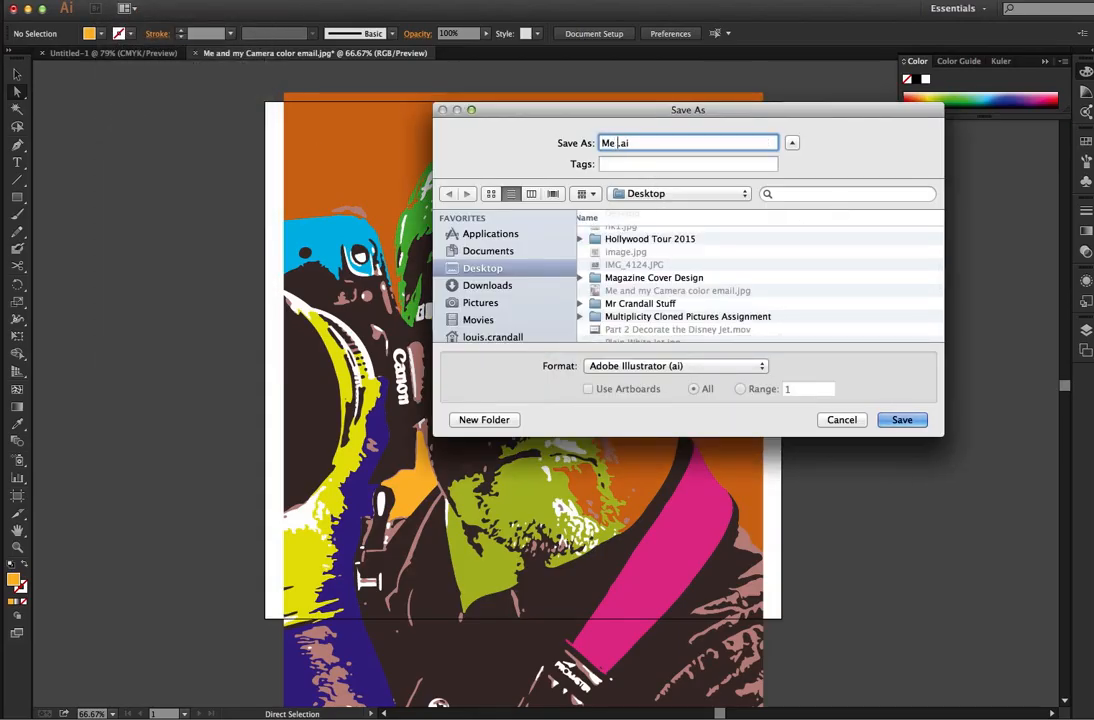
type(" Warhol Face")
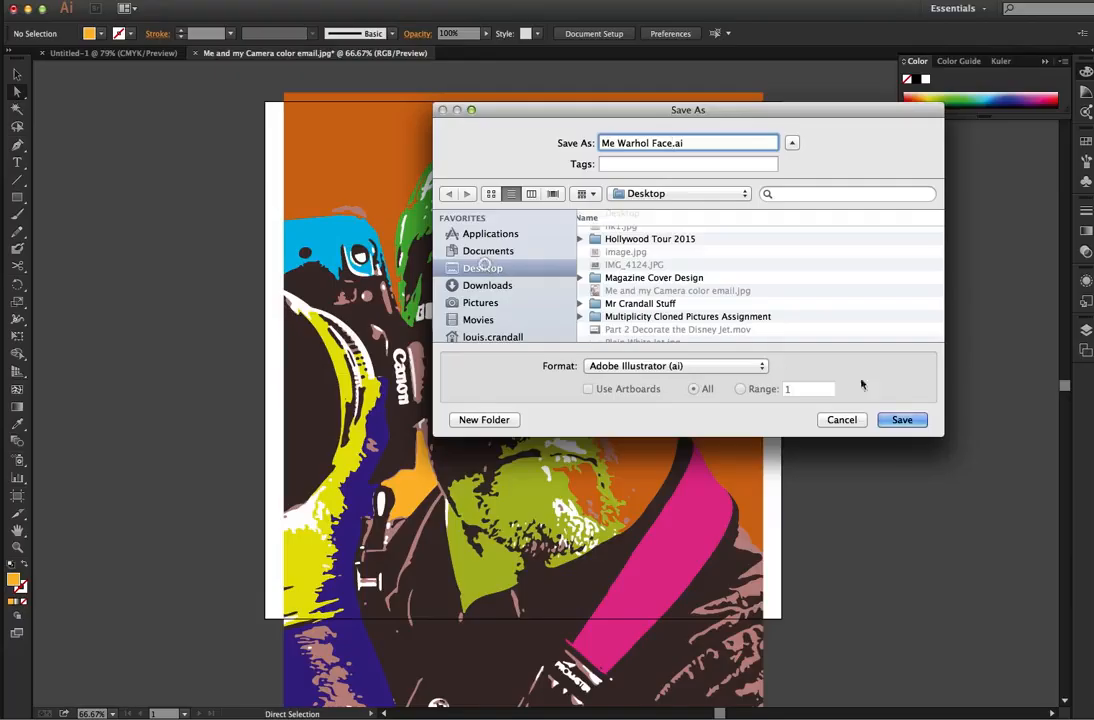
left_click(903, 420)
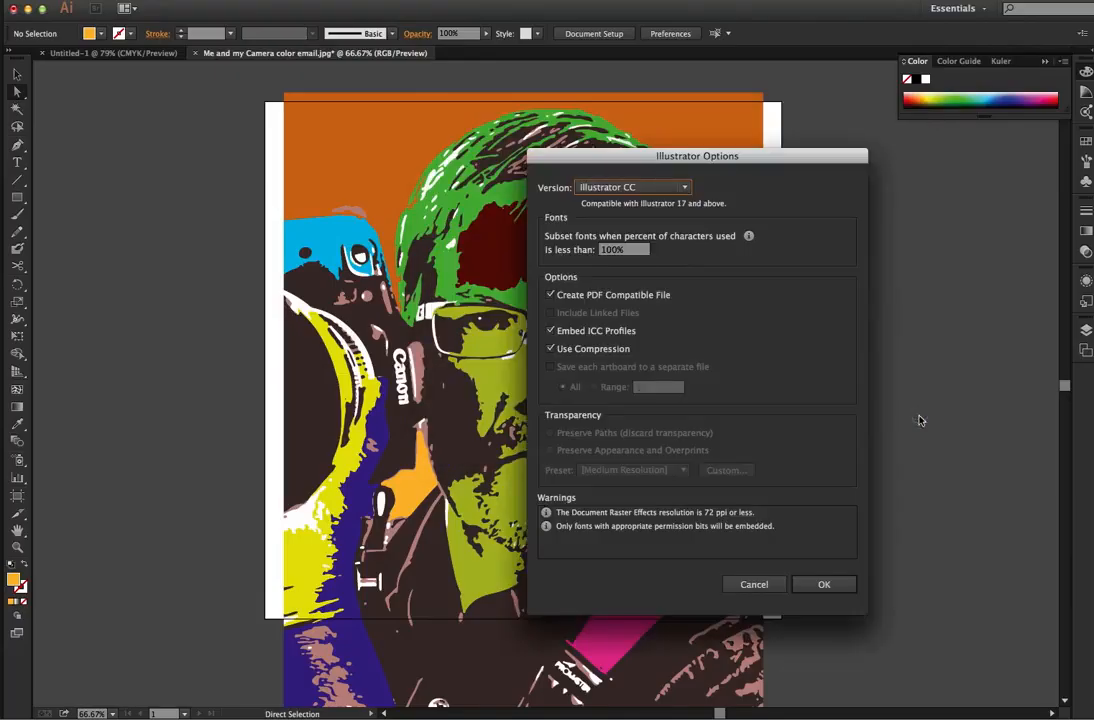
left_click(826, 585)
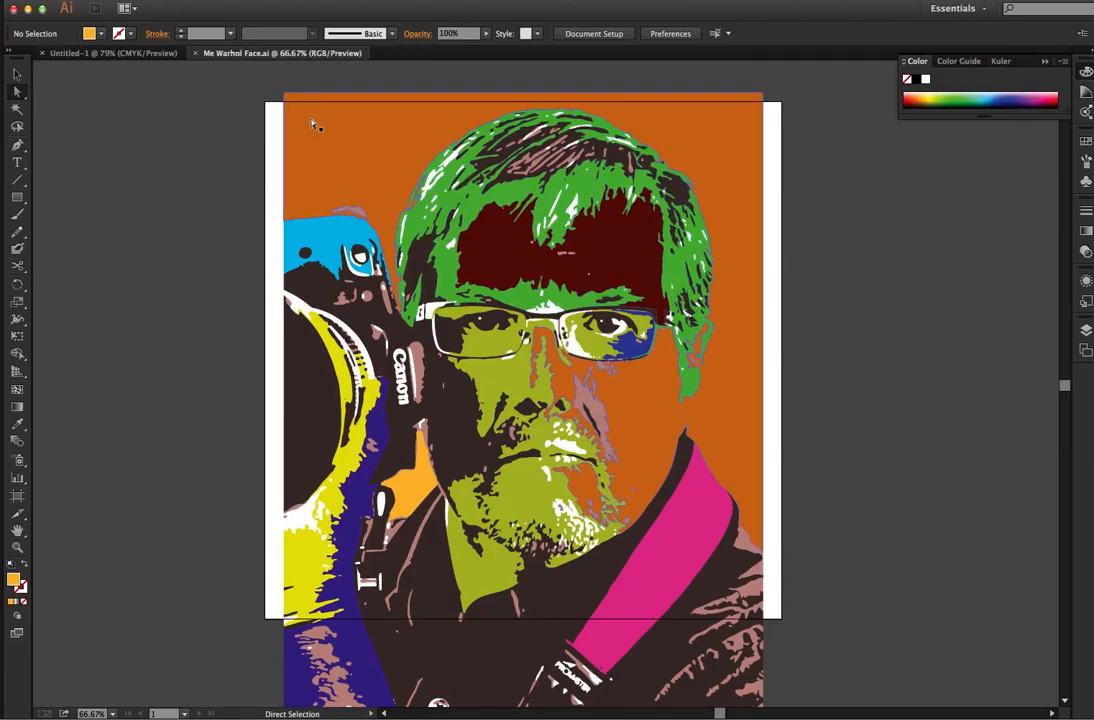
Switch to Photoshop by opening Me Warhol Face.ai from the desktop, import its page at 300 pixels/inch and reposition the image window
left_click(29, 9)
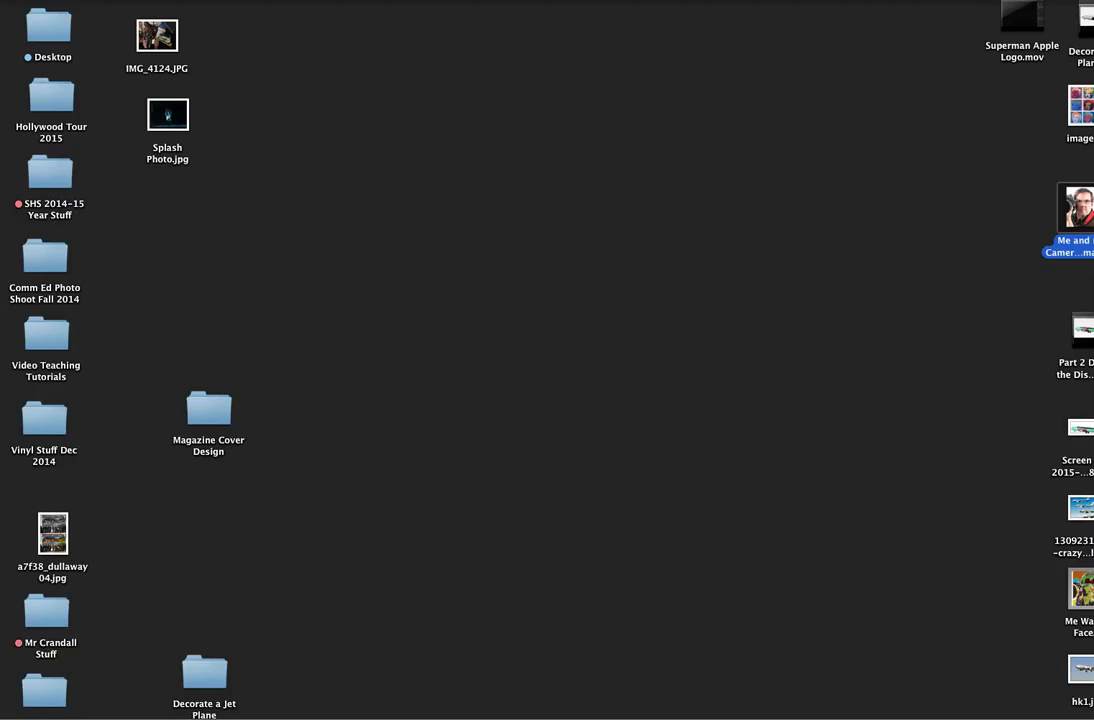
left_click(1082, 590)
left_click_drag(1085, 589, 393, 712)
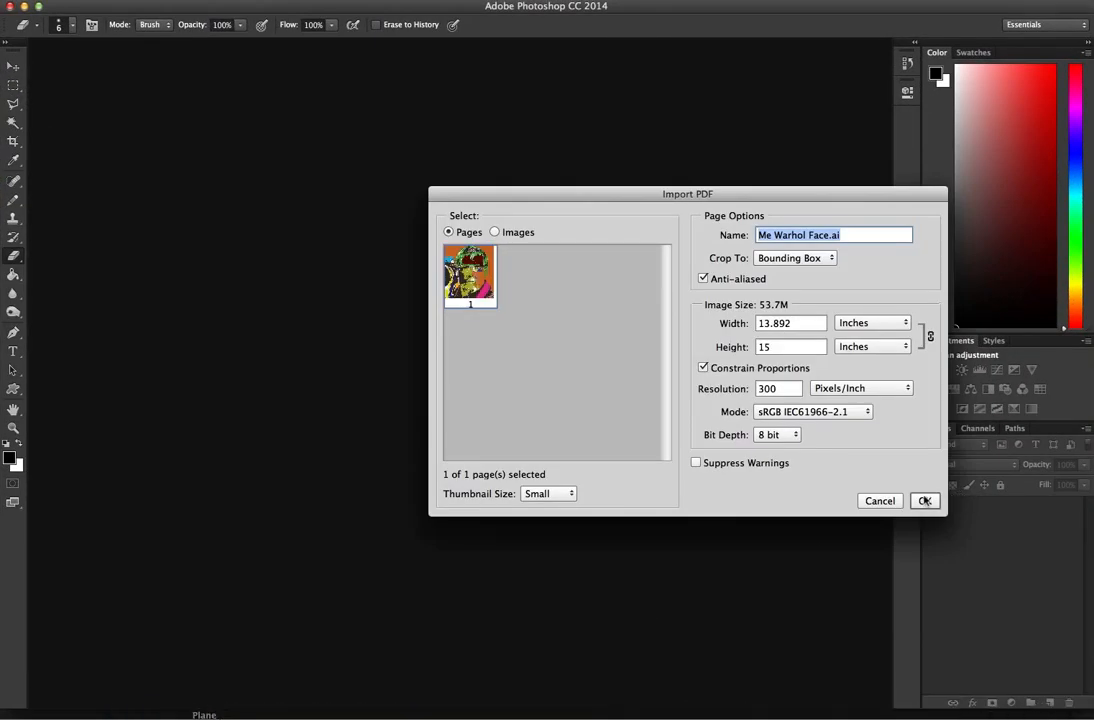
left_click(924, 501)
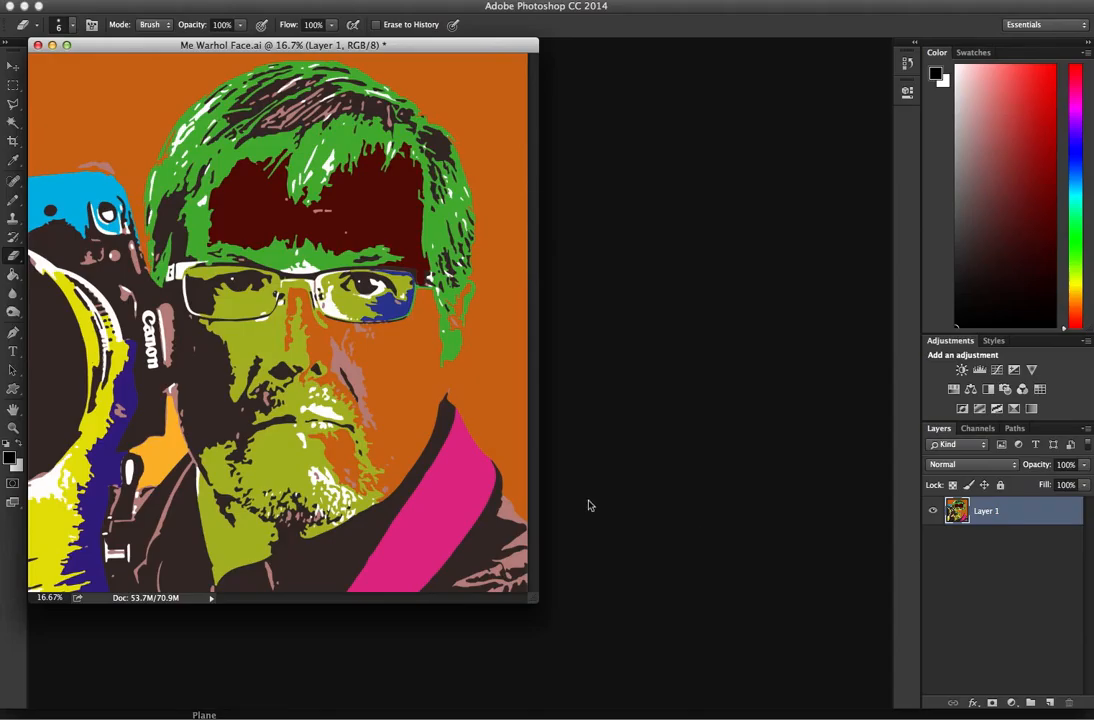
left_click_drag(356, 46, 405, 64)
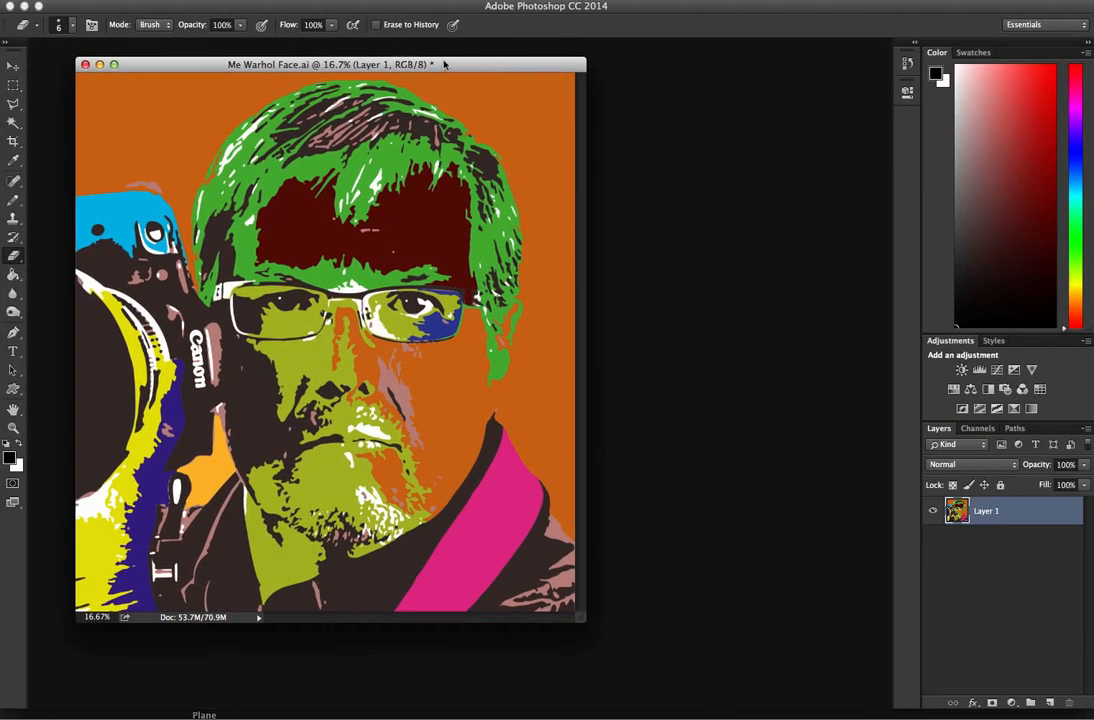
left_click_drag(445, 64, 515, 66)
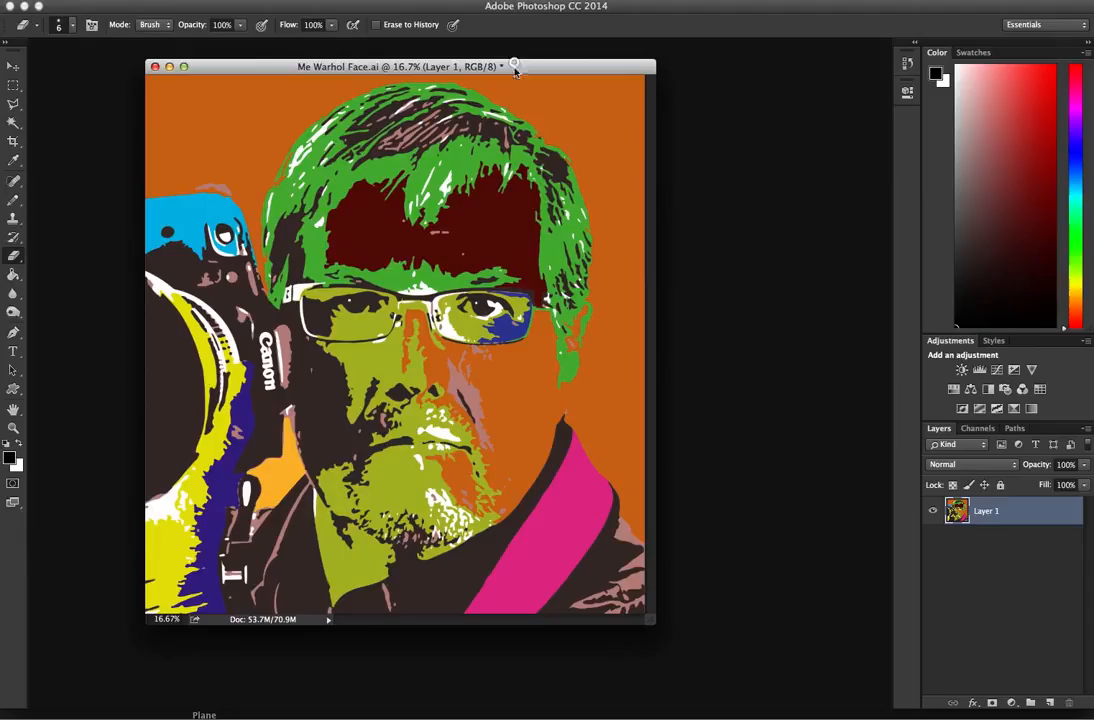
Create a new document 8 inches wide and 10 inches high at a resolution of 300 pixels/inch
left_click(106, 8)
left_click(104, 6)
left_click(650, 273)
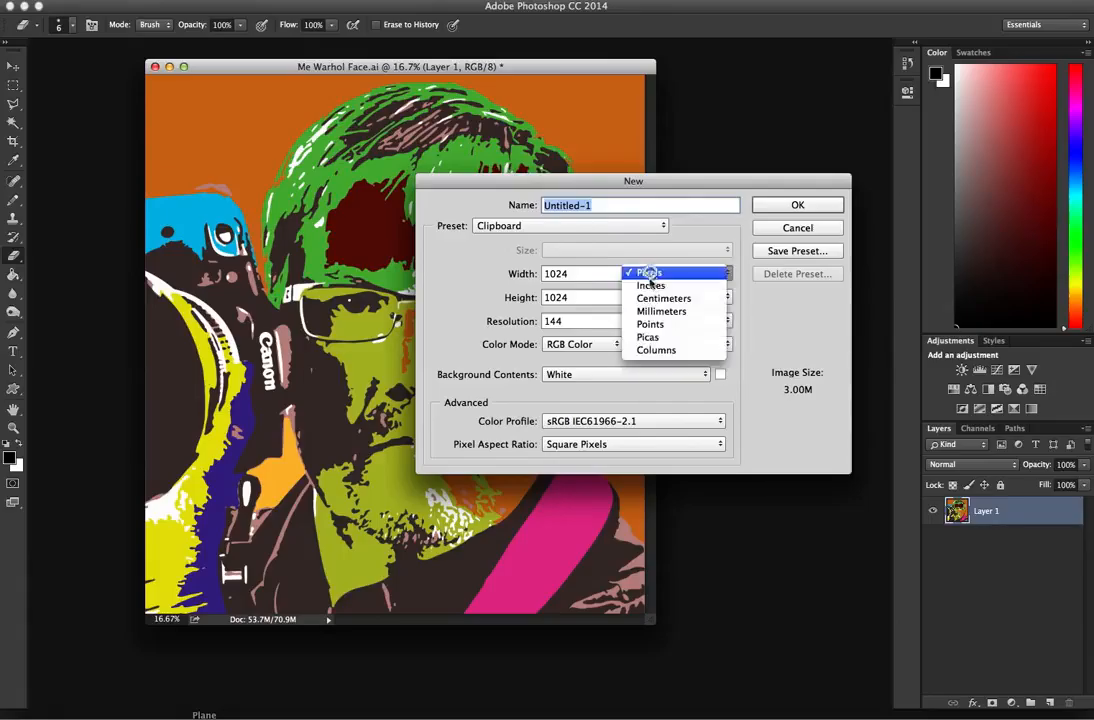
left_click(650, 283)
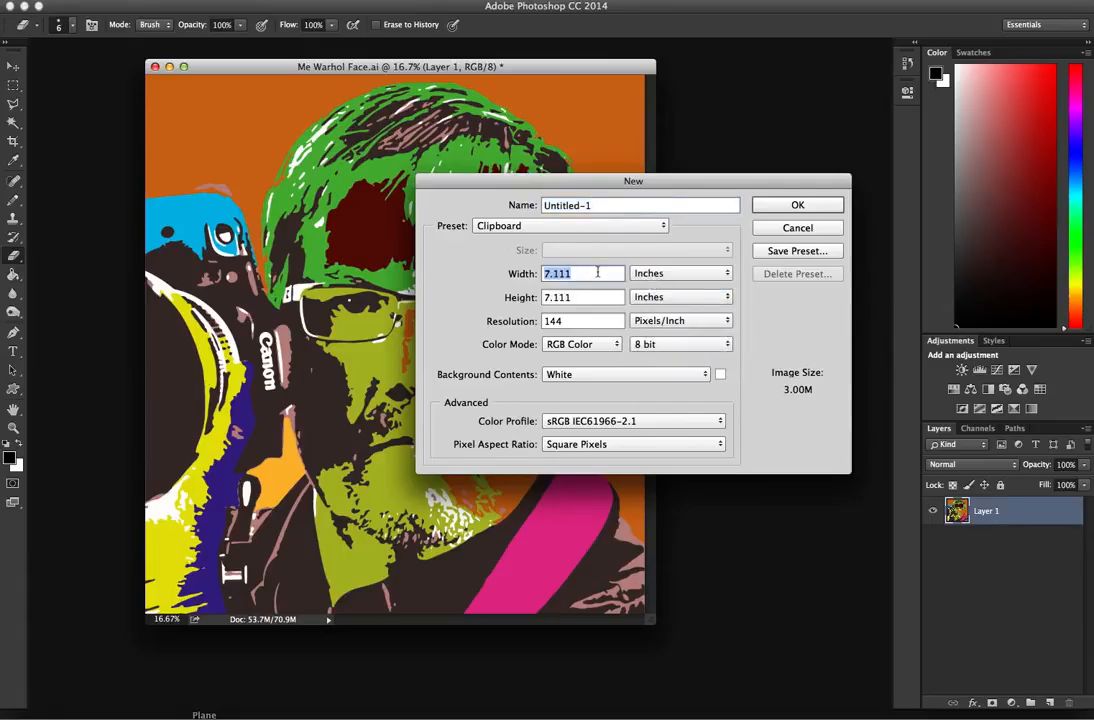
type("8")
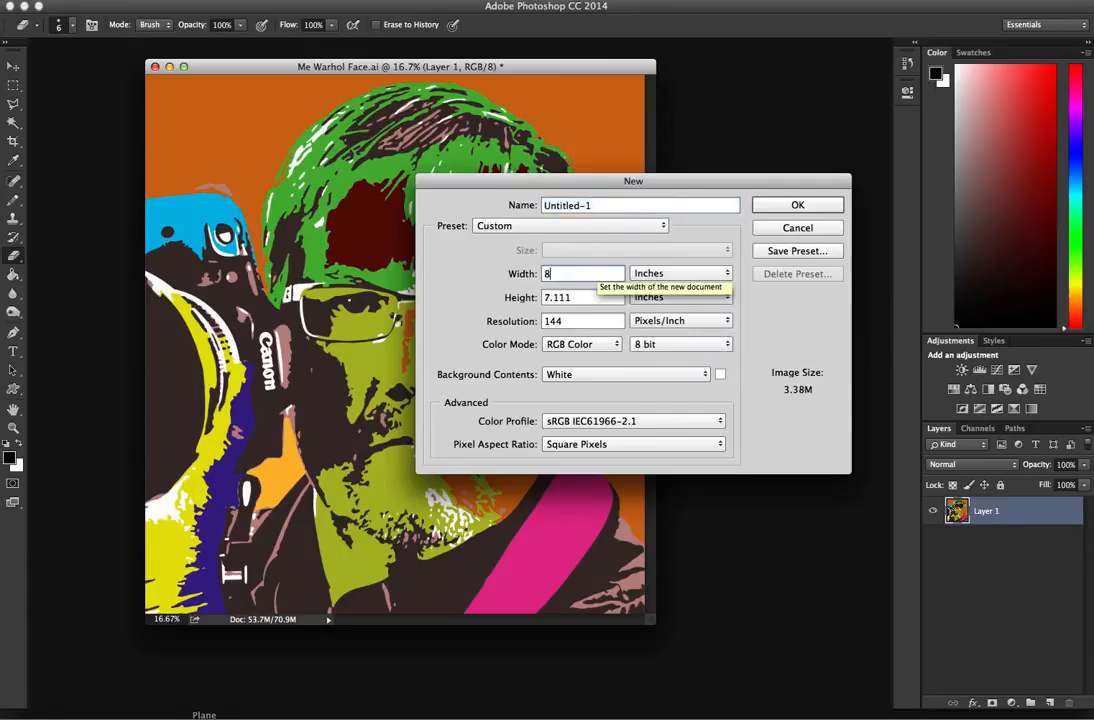
key("Tab")
type("10")
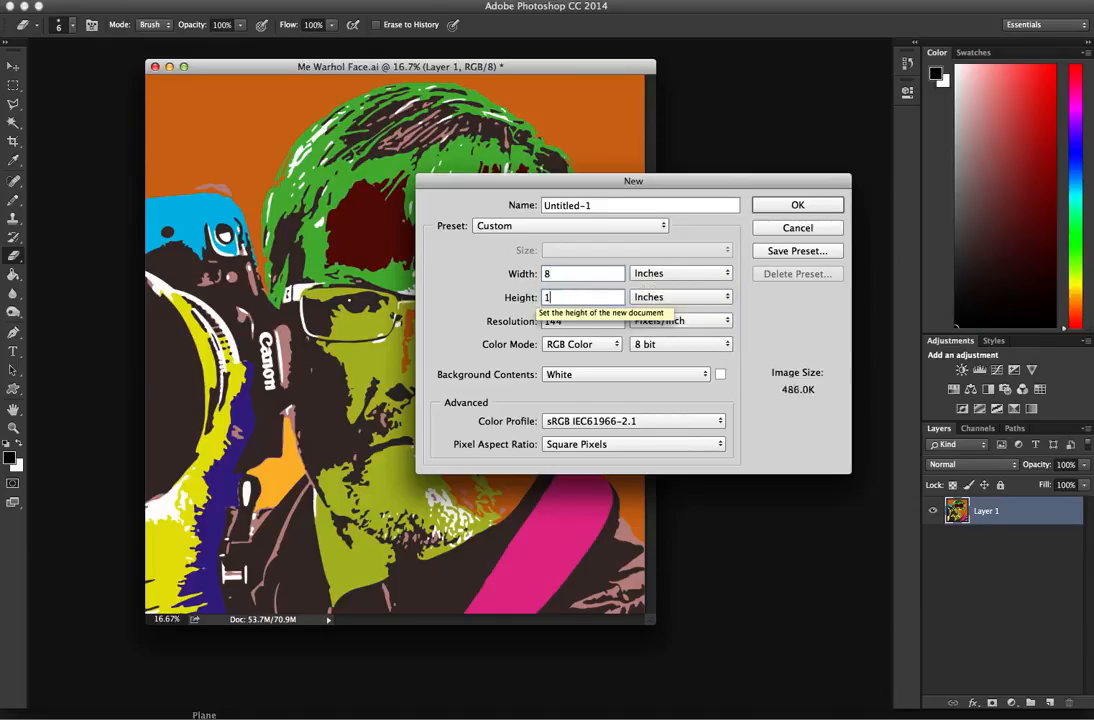
key("Tab")
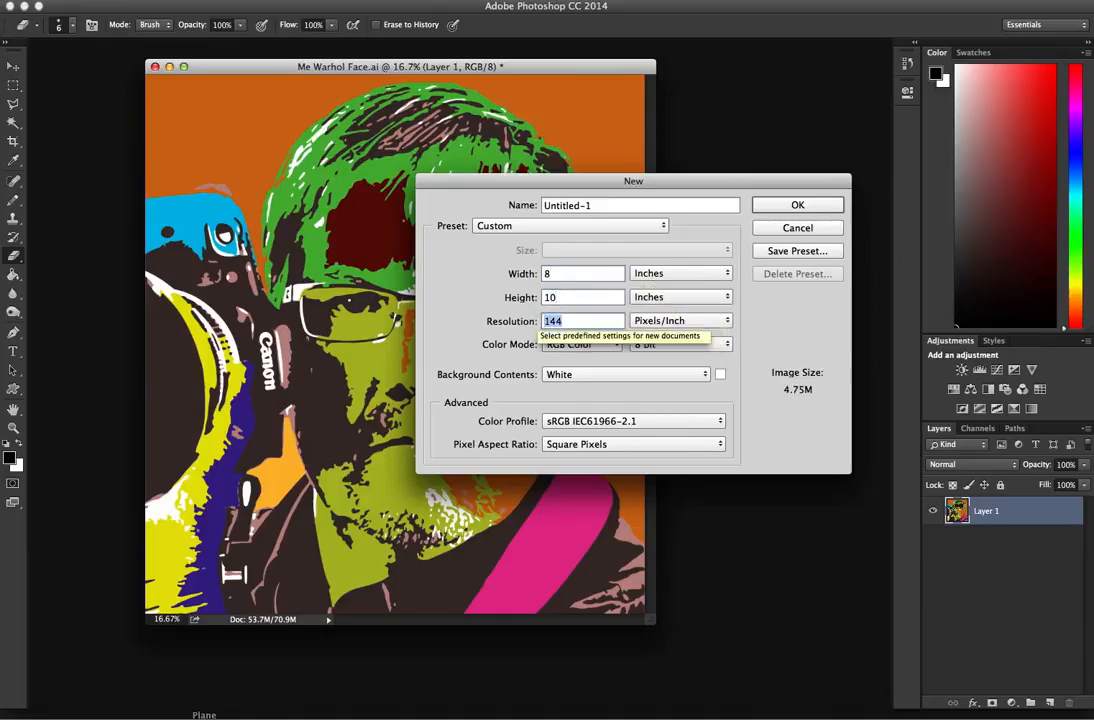
type("300")
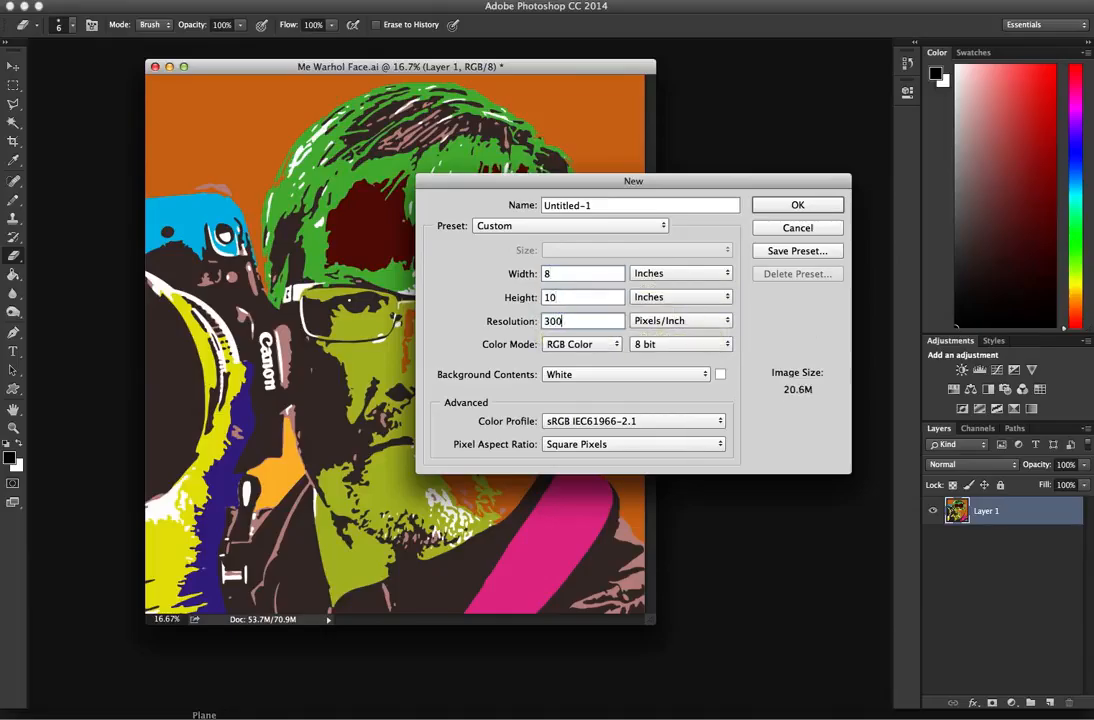
left_click(800, 210)
Move the Me Warhol Face.ai window aside and copy its portrait layer into the blank Untitled-1 document
left_click(515, 66)
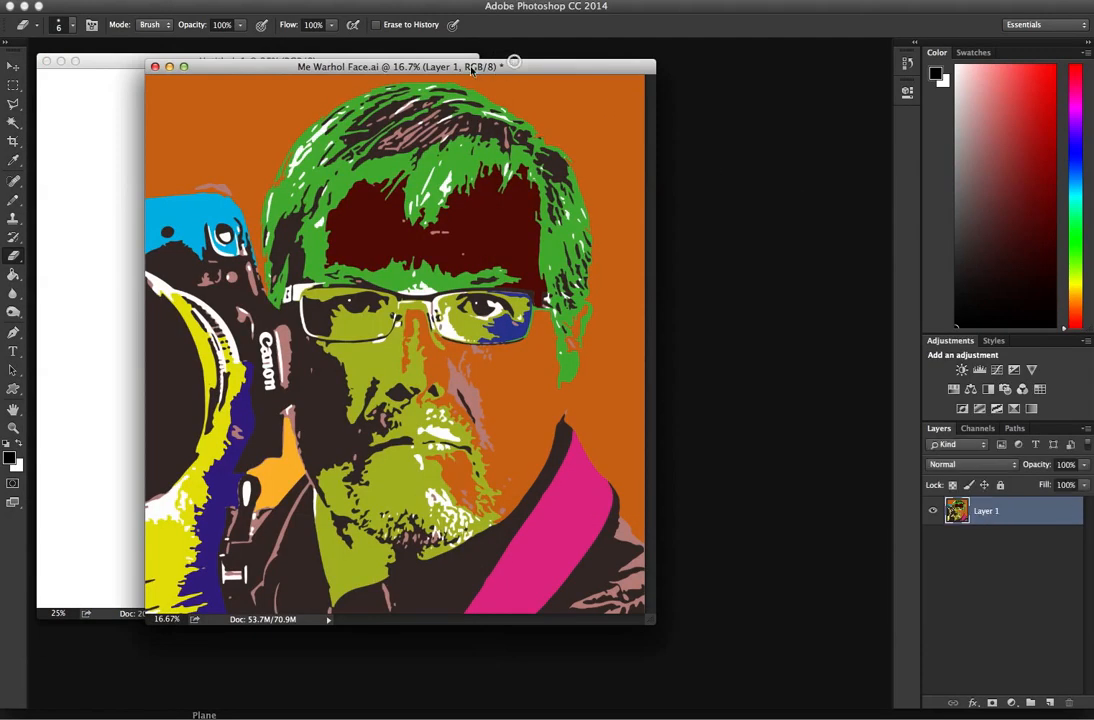
left_click_drag(404, 66, 708, 108)
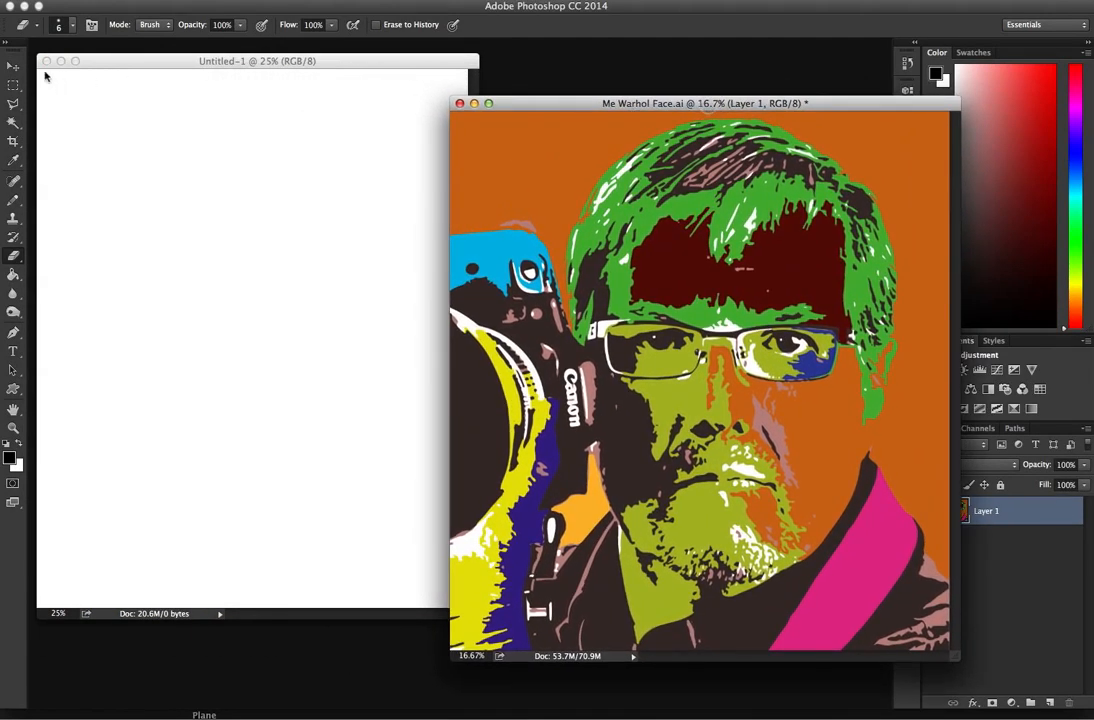
left_click(13, 66)
left_click_drag(520, 203, 205, 240)
Scale the copied portrait proportionally to about 29.7% and place it just inside the page's upper-left corner
key("ctrl+t")
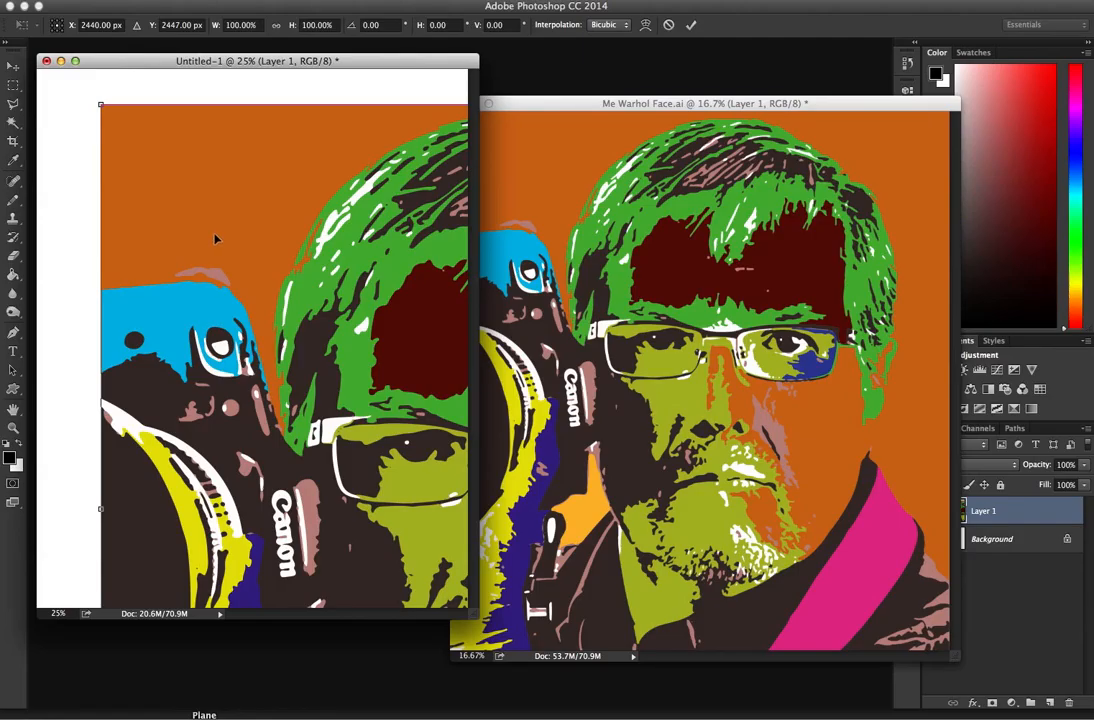
left_click_drag(98, 104, 228, 203)
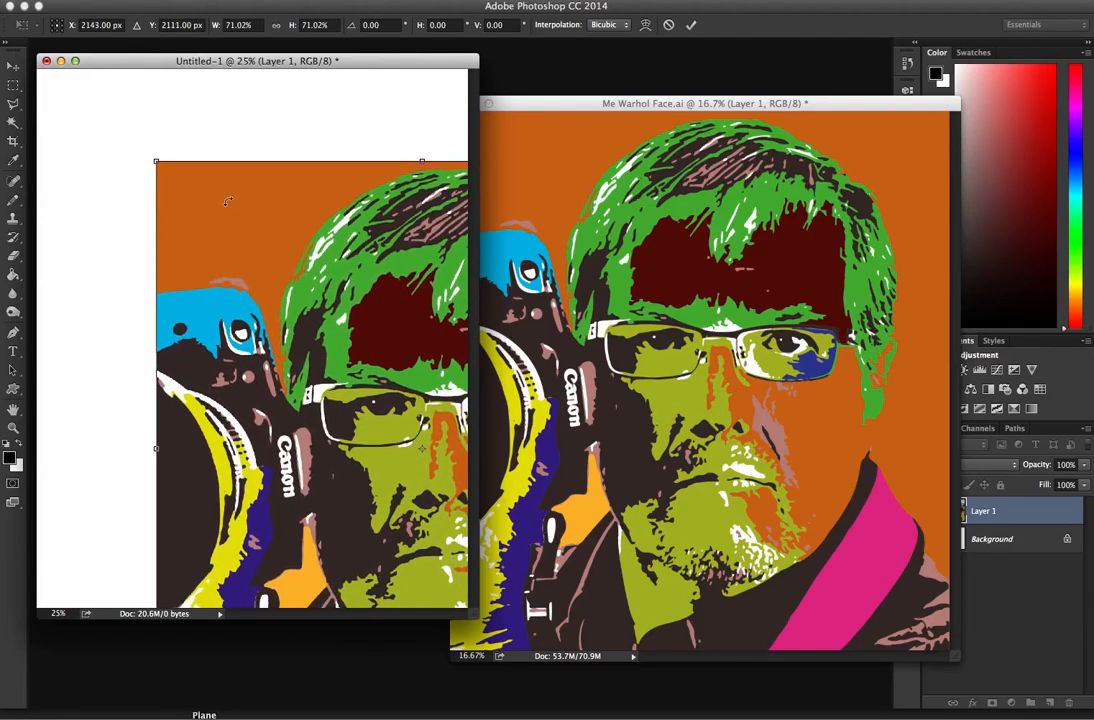
key("super+0")
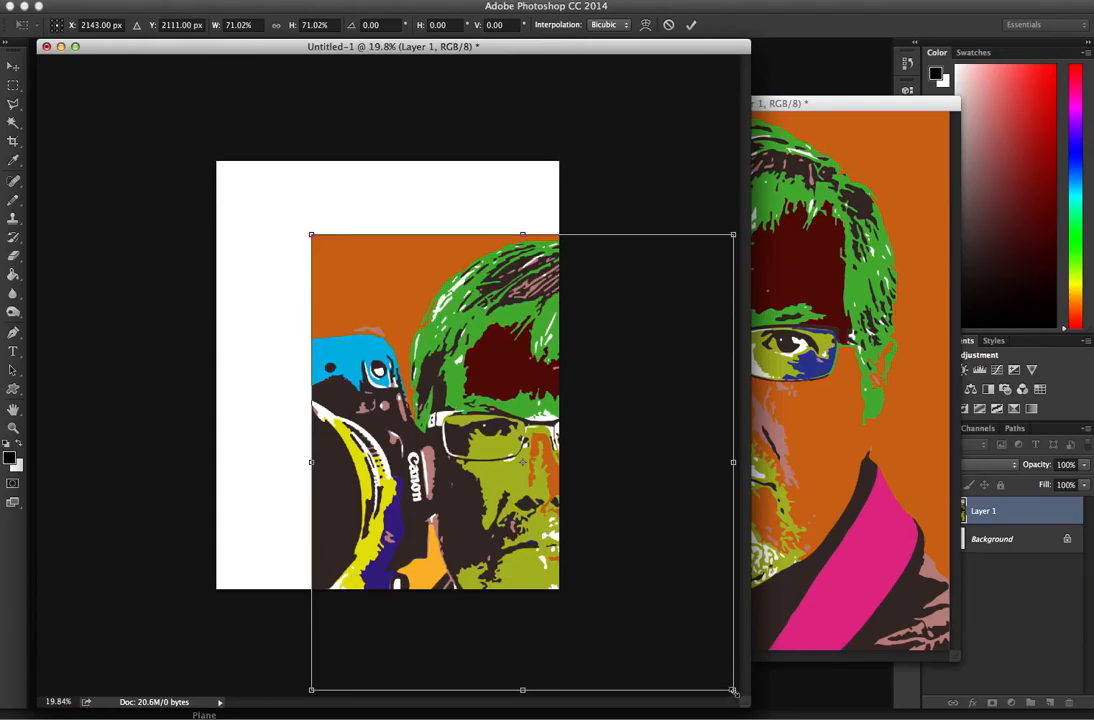
left_click_drag(733, 690, 507, 446)
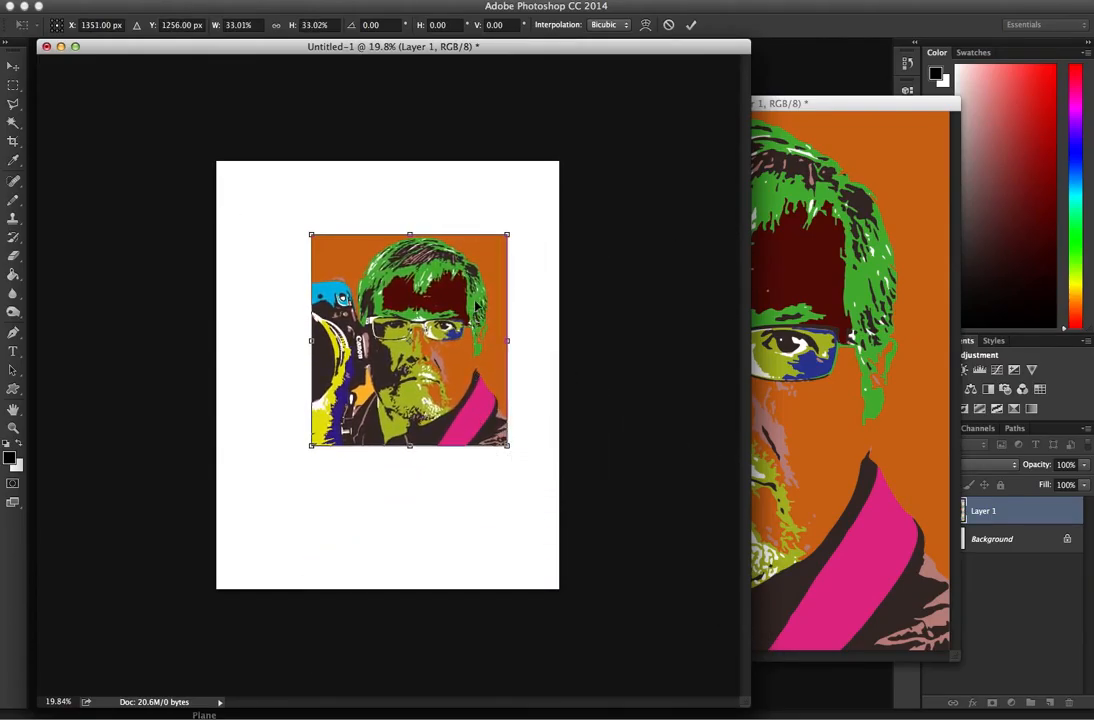
left_click_drag(477, 306, 382, 229)
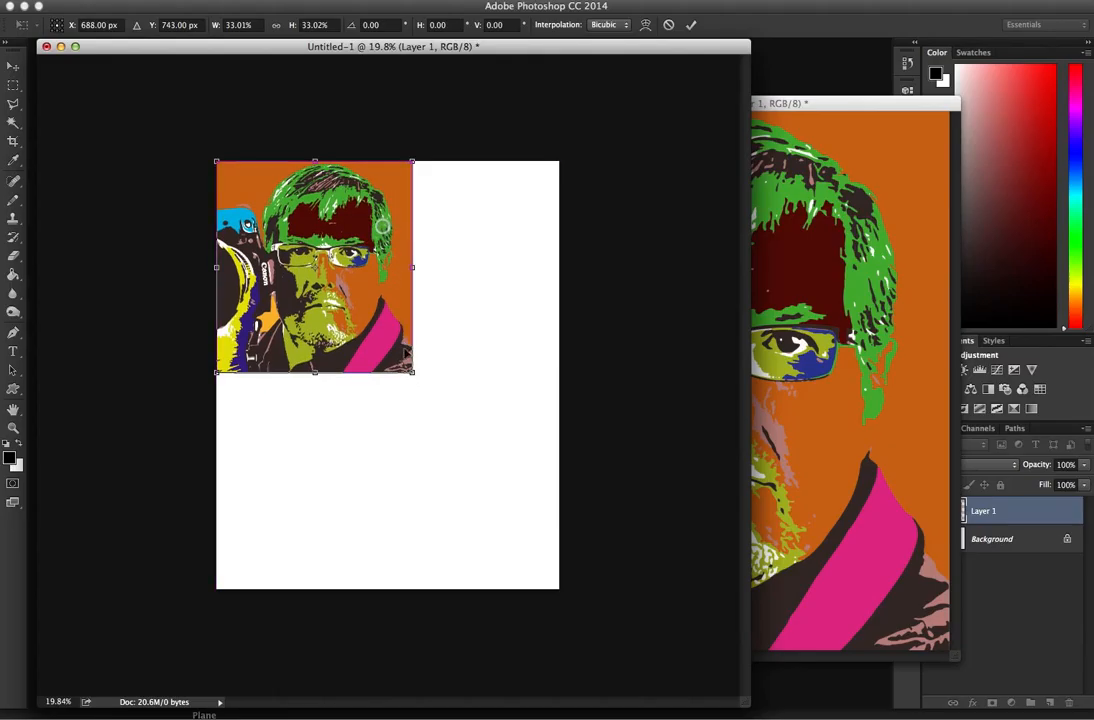
left_click_drag(412, 371, 391, 351)
left_click_drag(362, 297, 373, 308)
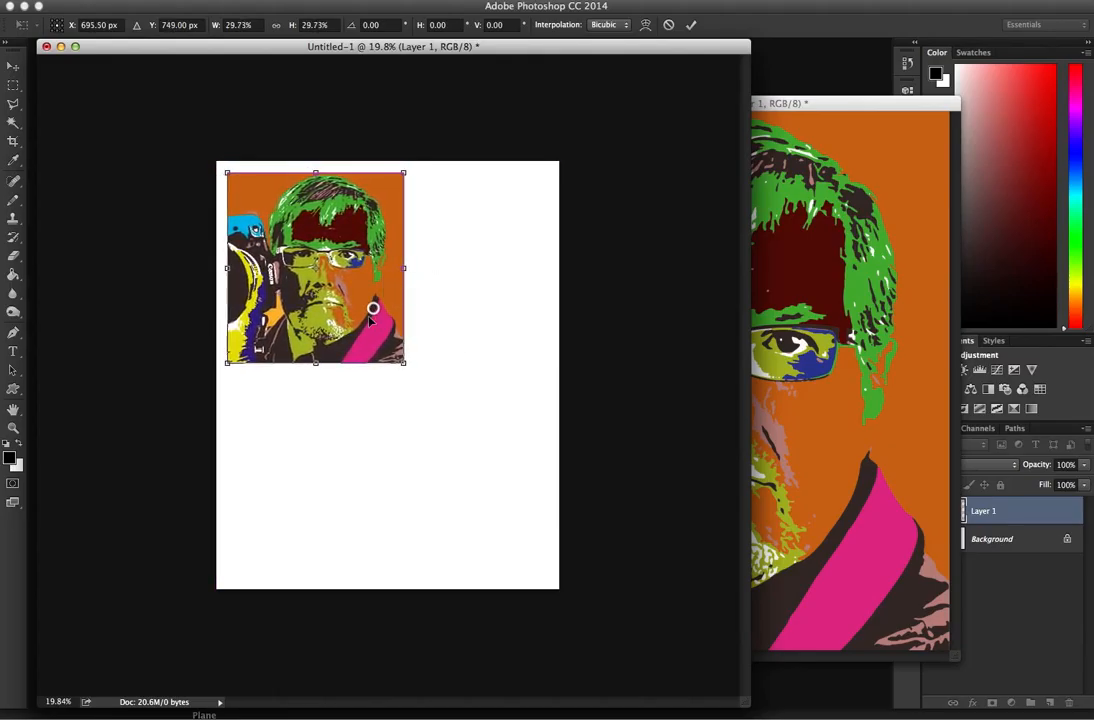
left_click(691, 25)
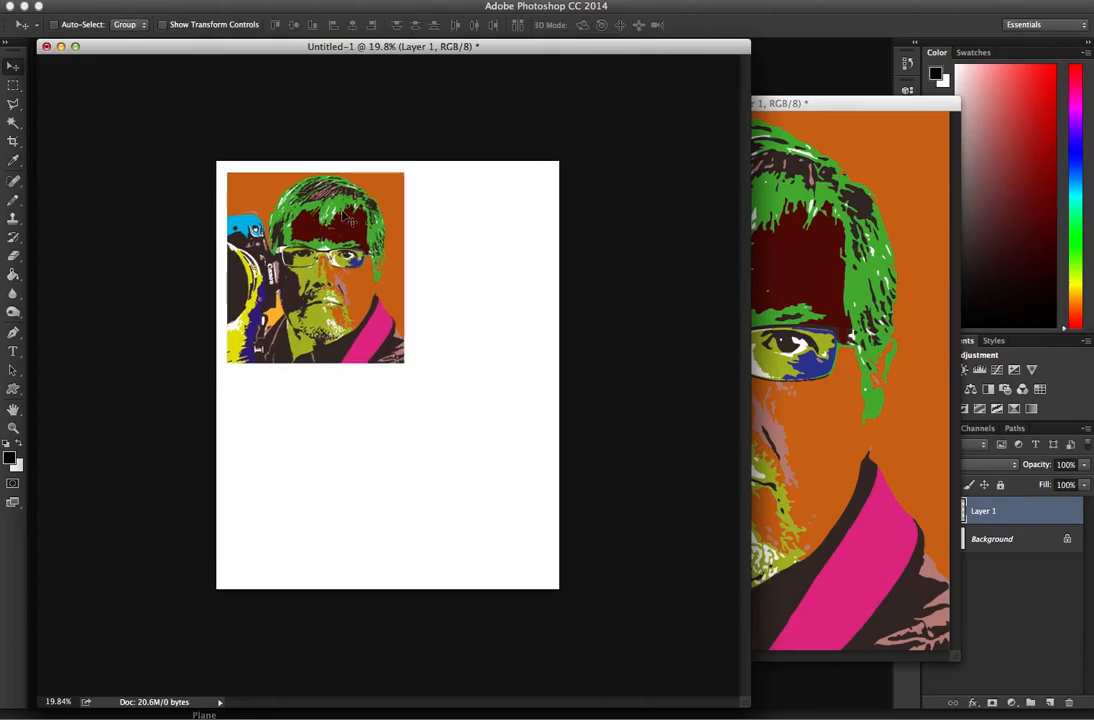
Shrink the portrait further to about 94.8%, keeping its upper-left corner in place
key("ctrl+t")
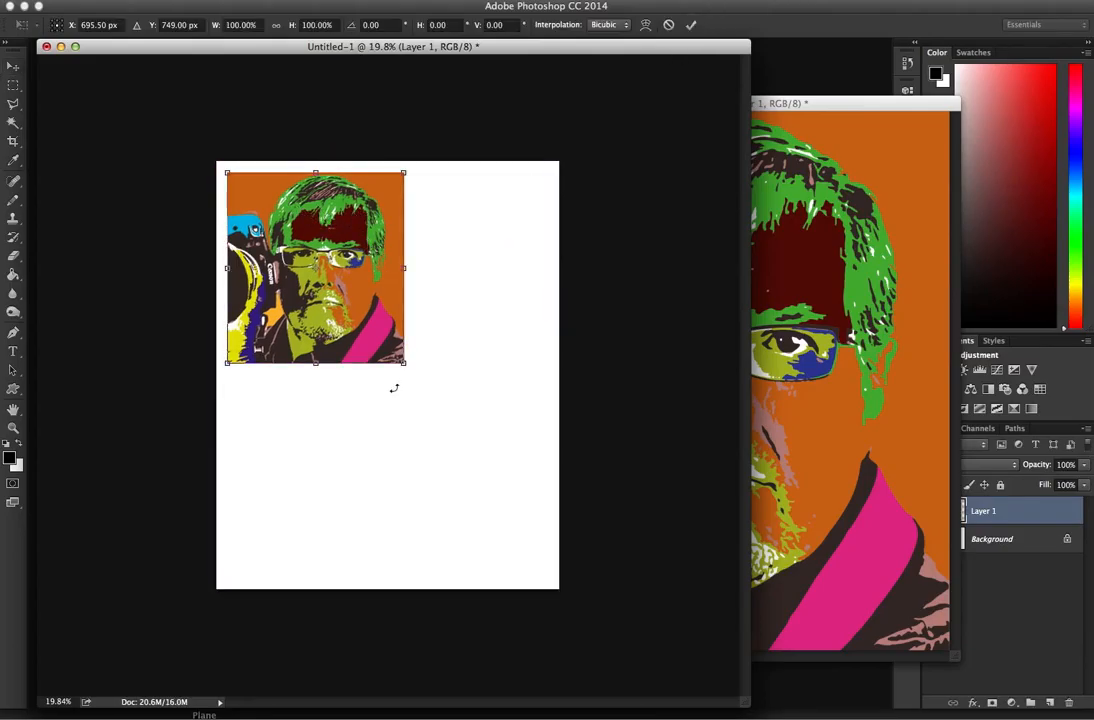
left_click_drag(405, 363, 396, 354)
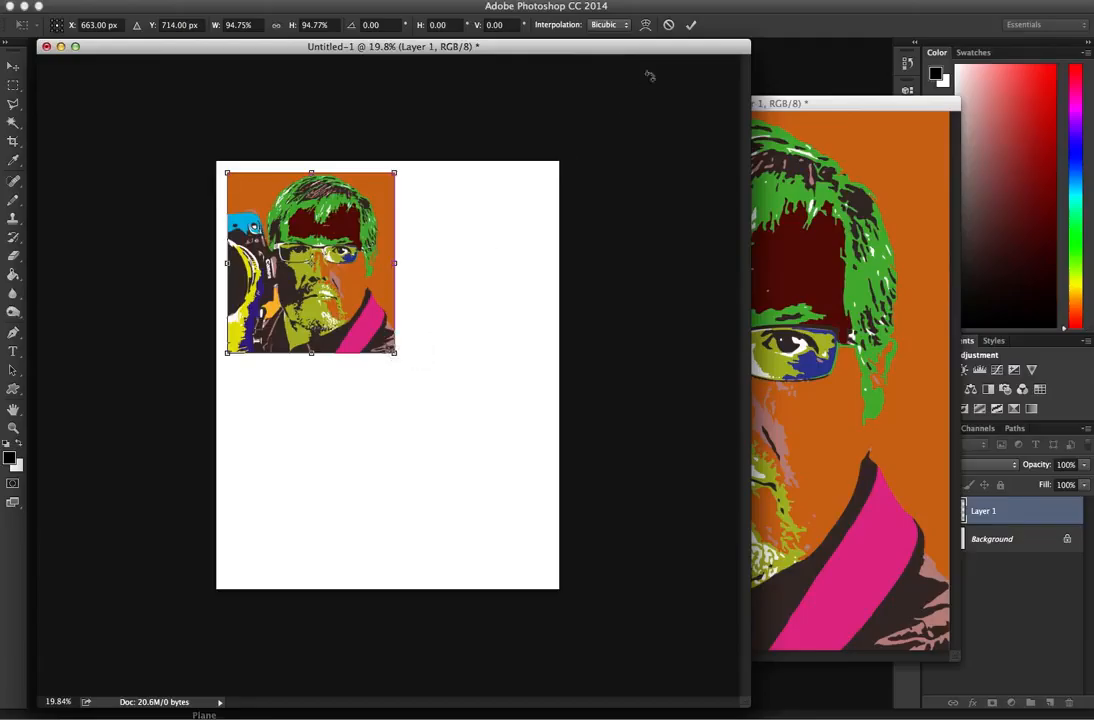
left_click(691, 25)
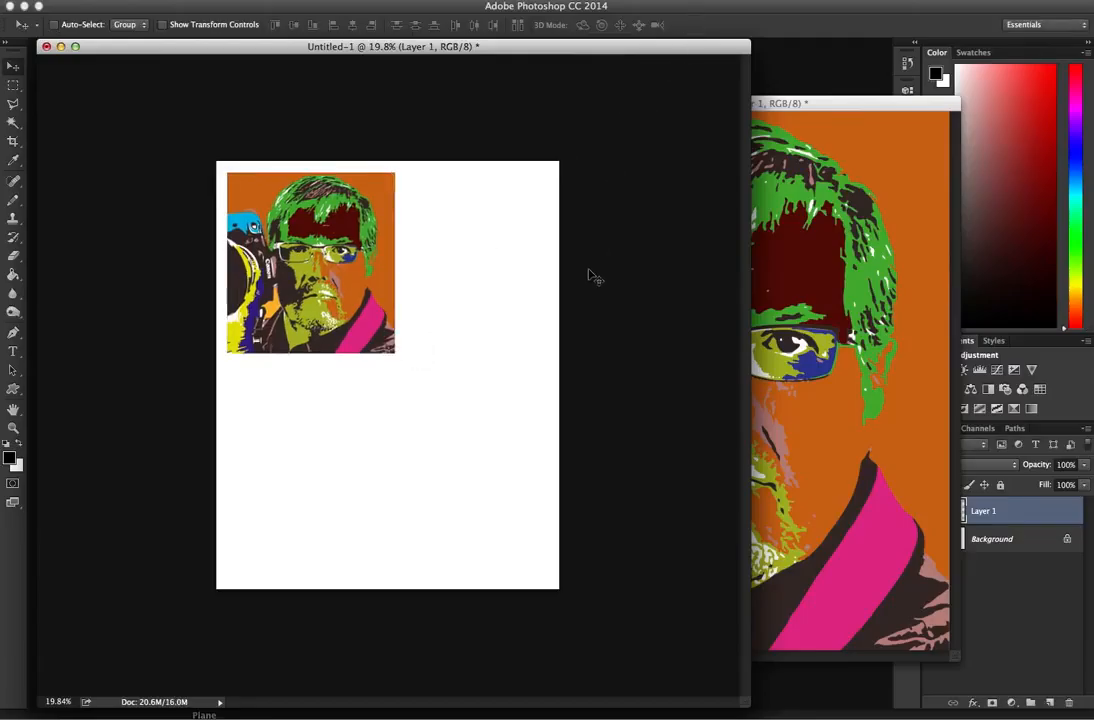
Show the rulers, add centre guides at 4 inches across and 5 inches down, and align the portrait to their crossing in the upper-left quadrant
key("super+r")
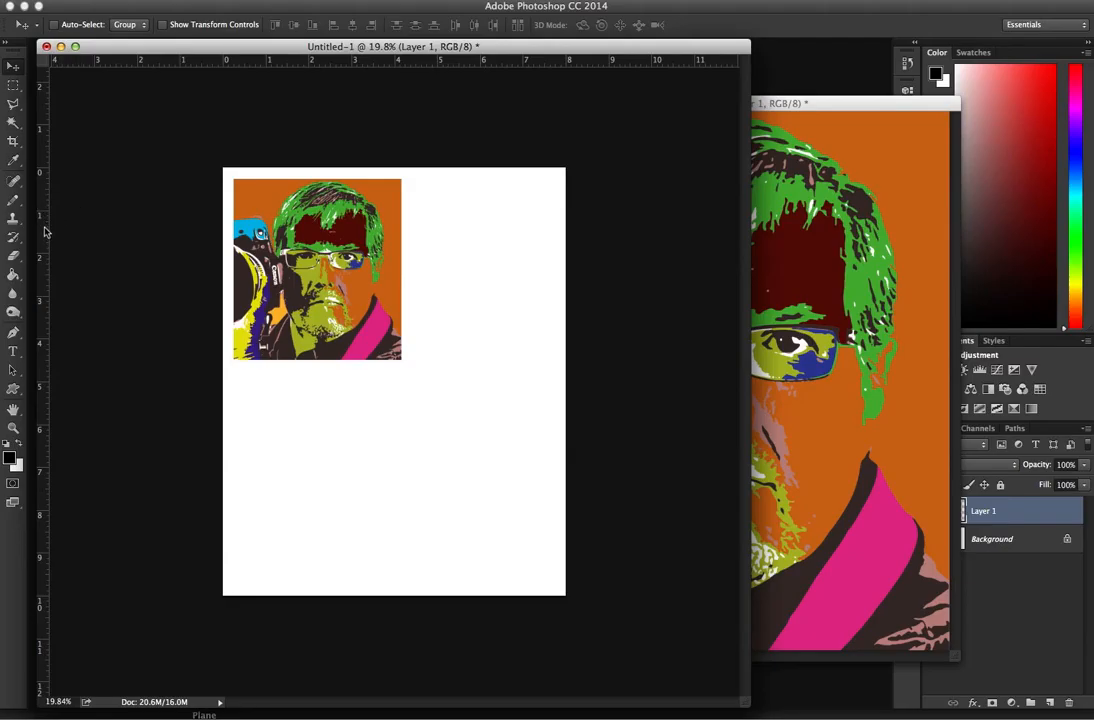
left_click_drag(44, 237, 394, 251)
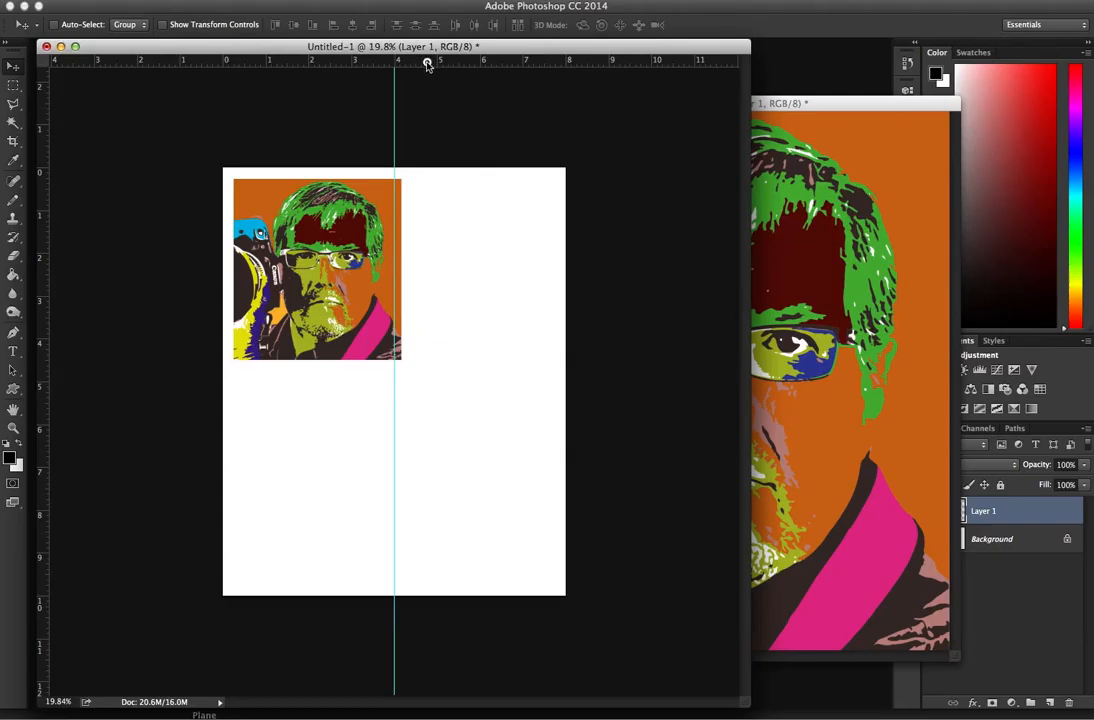
left_click_drag(427, 64, 404, 383)
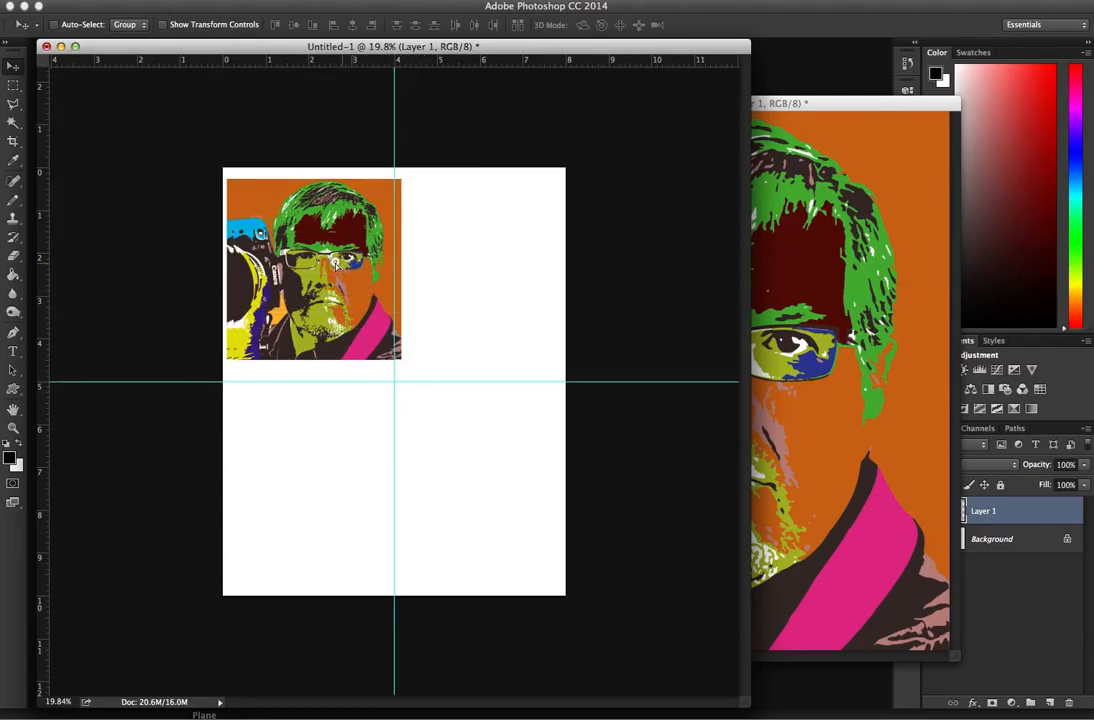
left_click_drag(357, 236, 368, 293)
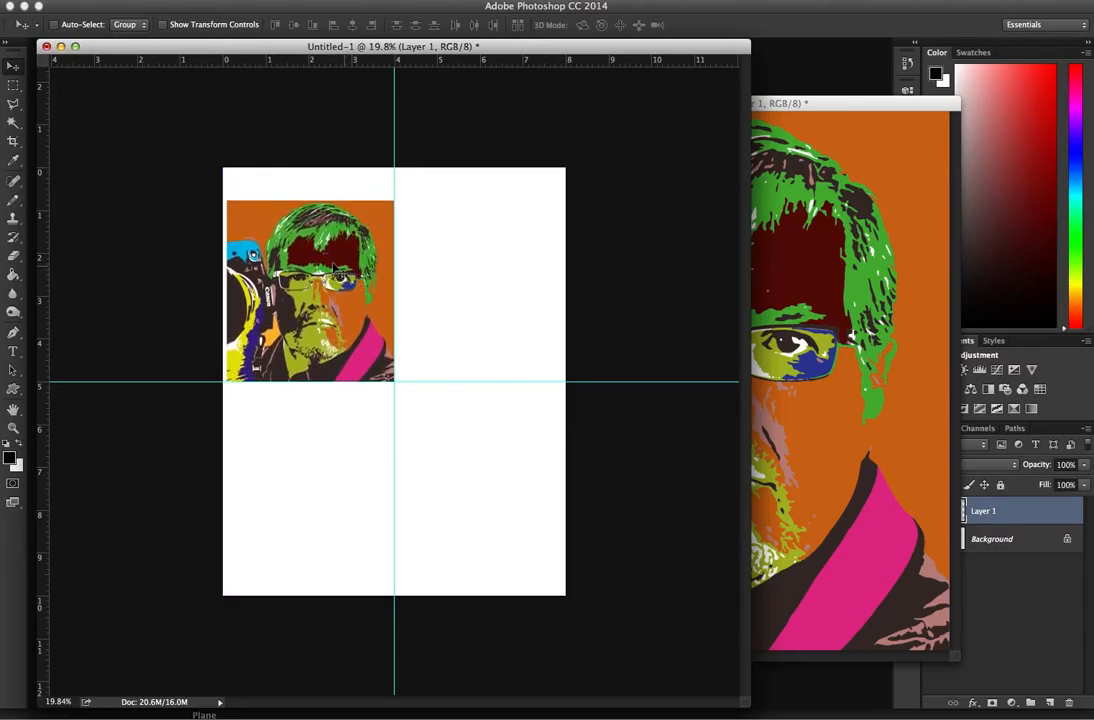
Minimise the Me Warhol Face.ai window, duplicate the portrait layer three times and arrange the copies as a two-by-two grid against the guides
left_click(828, 108)
left_click(476, 103)
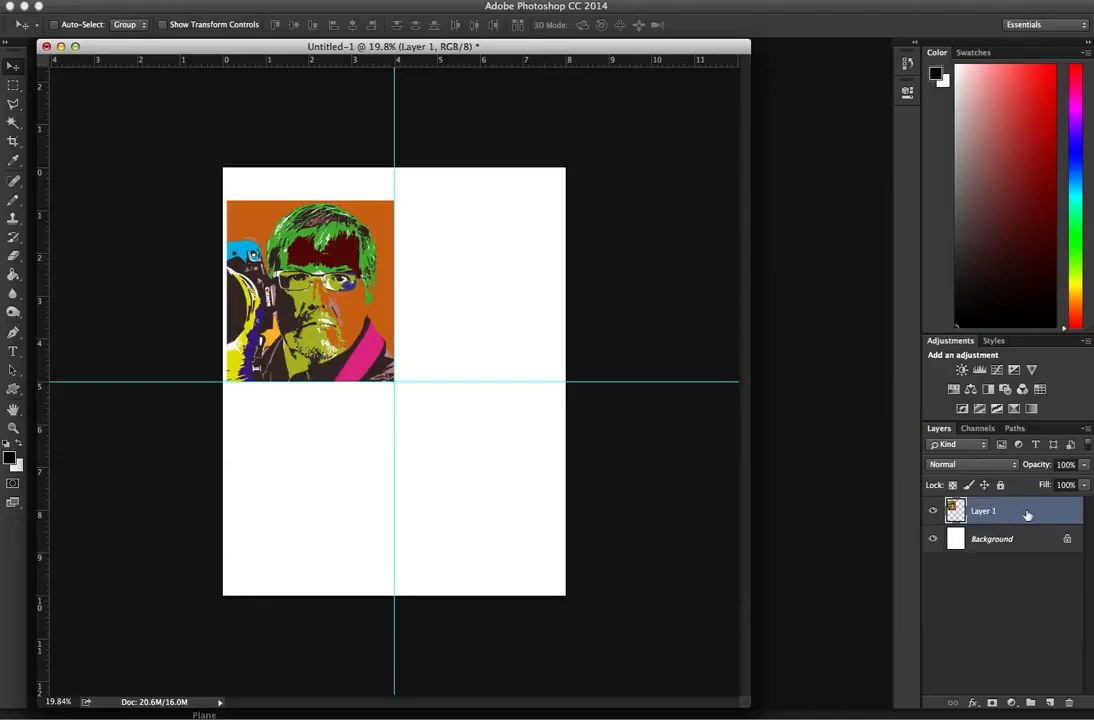
right_click(1027, 514)
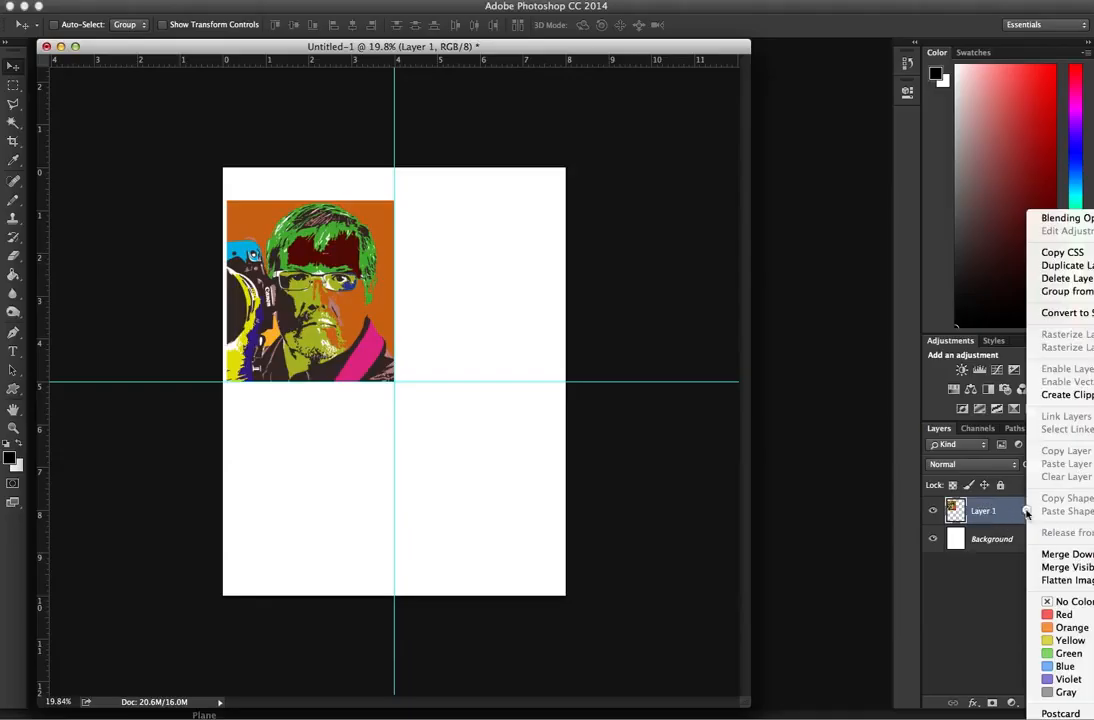
left_click(1055, 265)
left_click(832, 316)
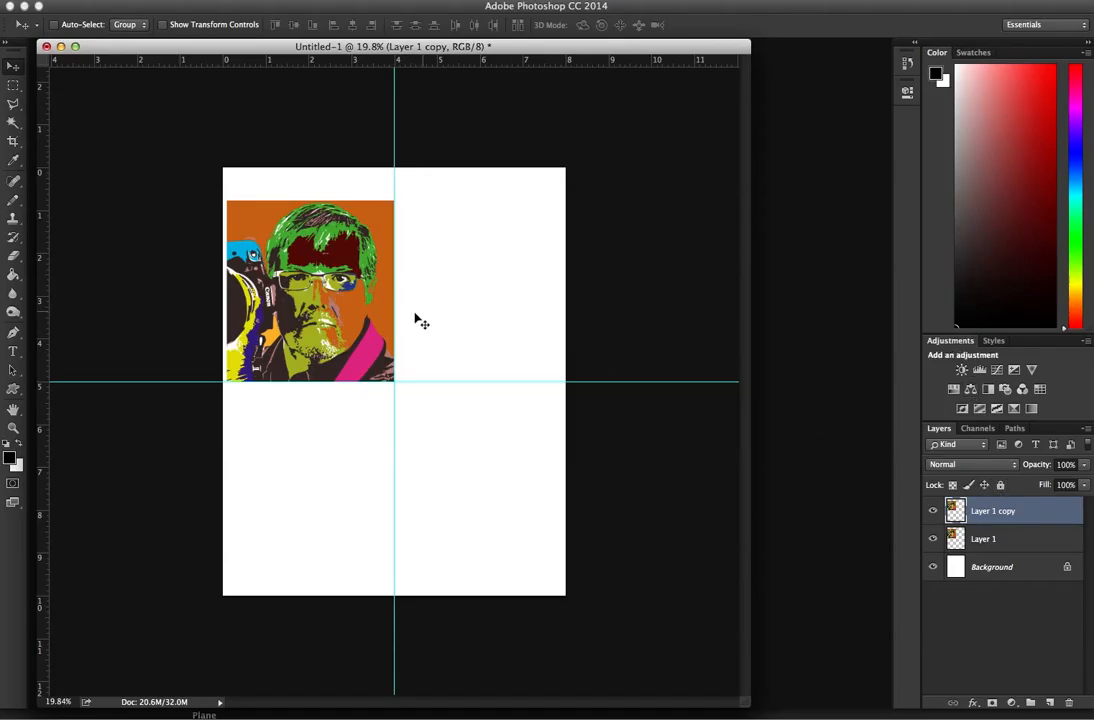
left_click_drag(341, 311, 503, 316)
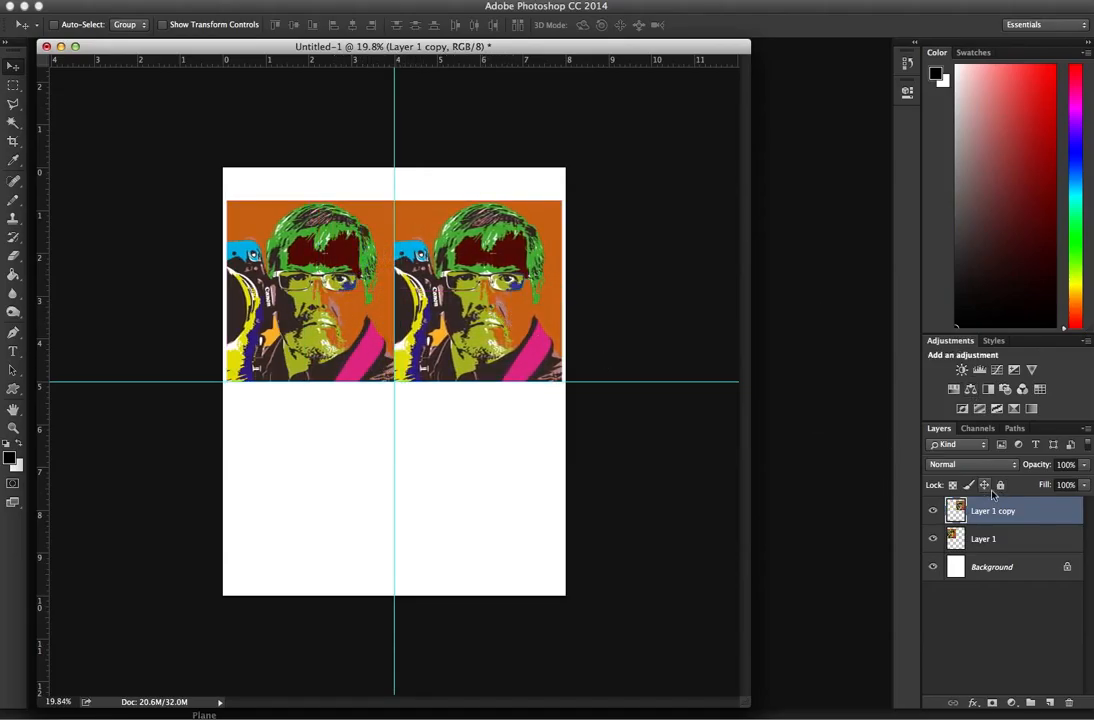
left_click_drag(1035, 512, 1051, 699)
left_click_drag(493, 297, 507, 468)
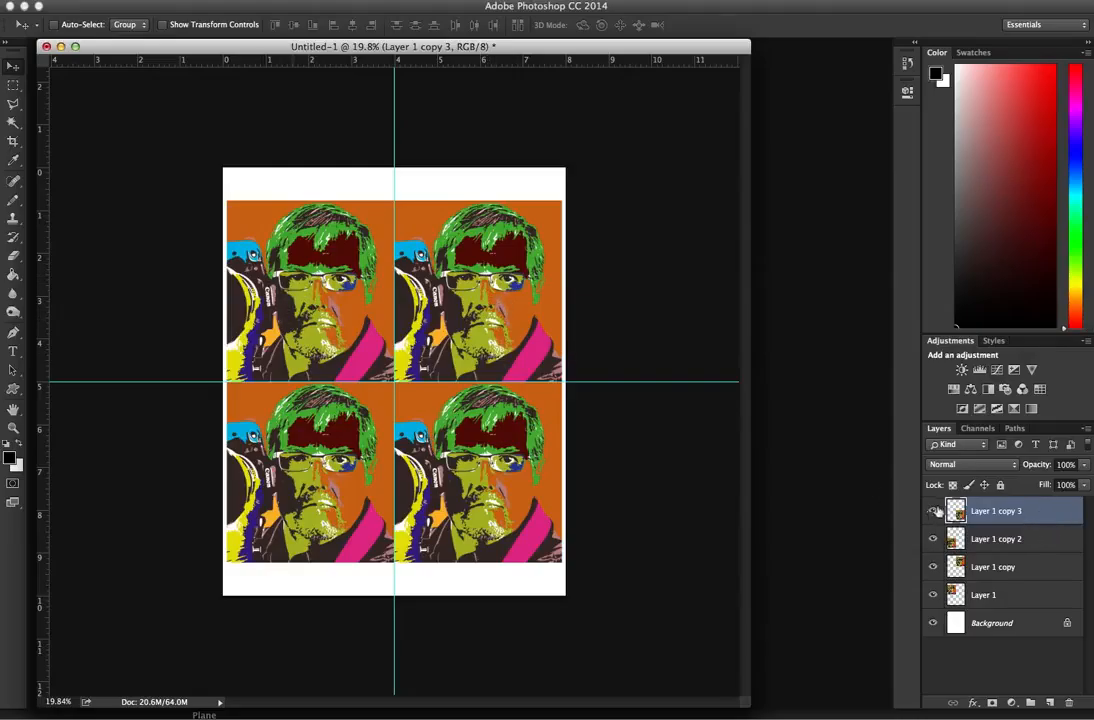
Recolour the upper-right portrait on Layer 1 copy by setting its Hue/Saturation hue to +77
left_click(1027, 568)
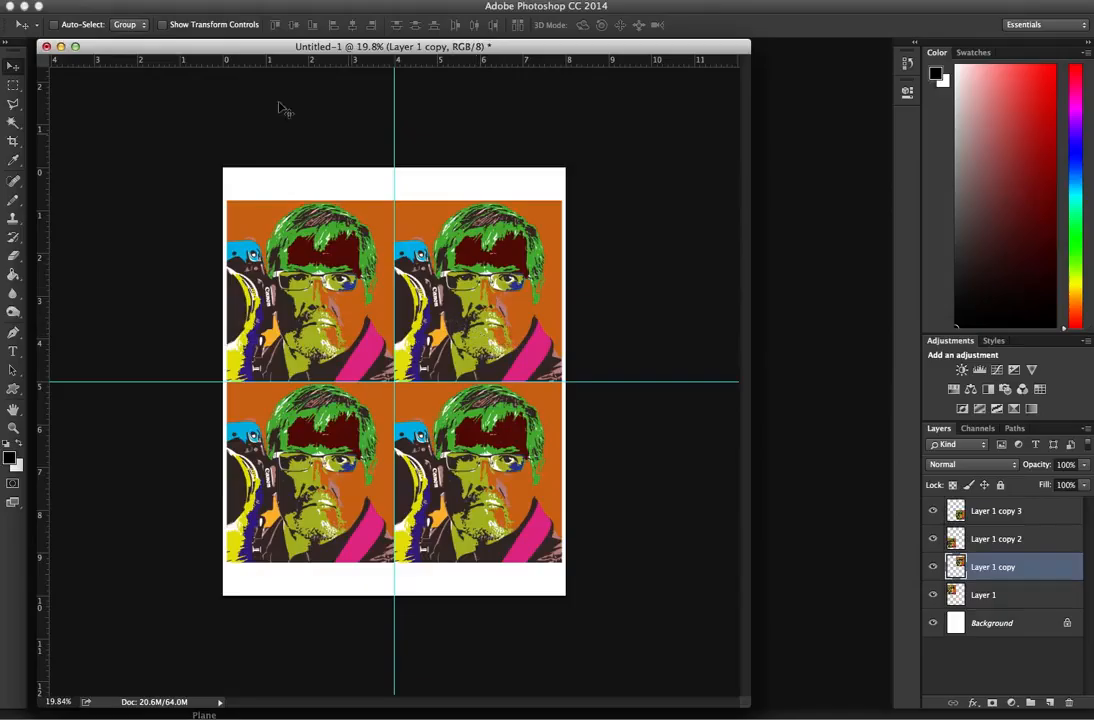
left_click(185, 0)
mouse_move(207, 28)
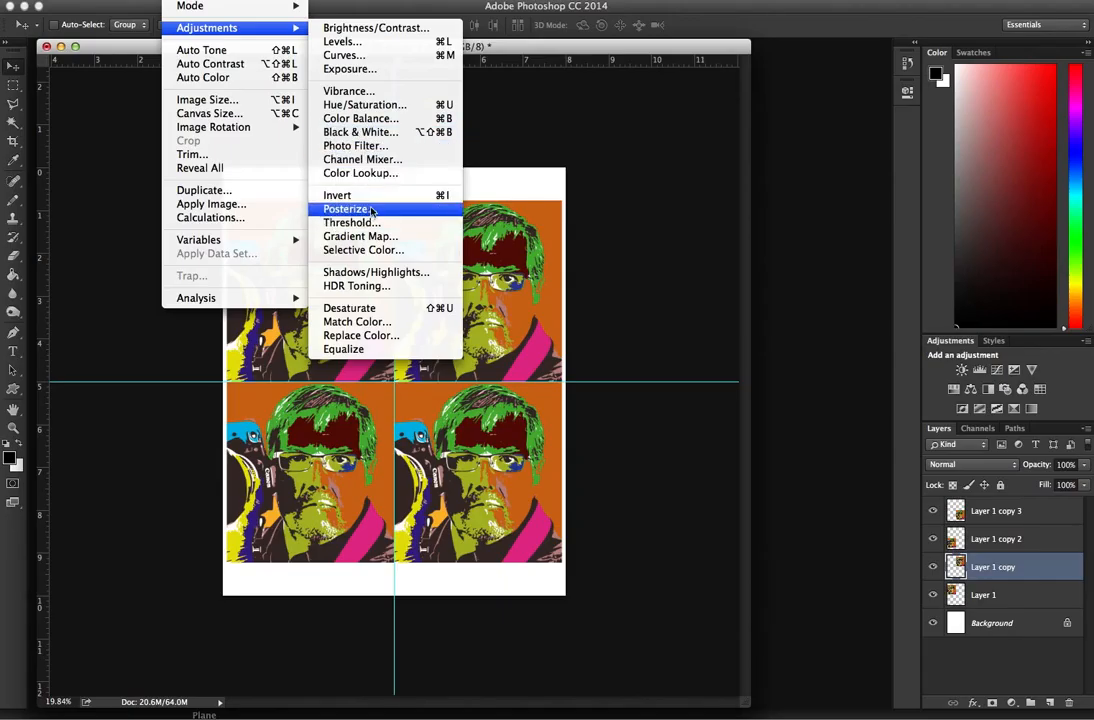
left_click(370, 105)
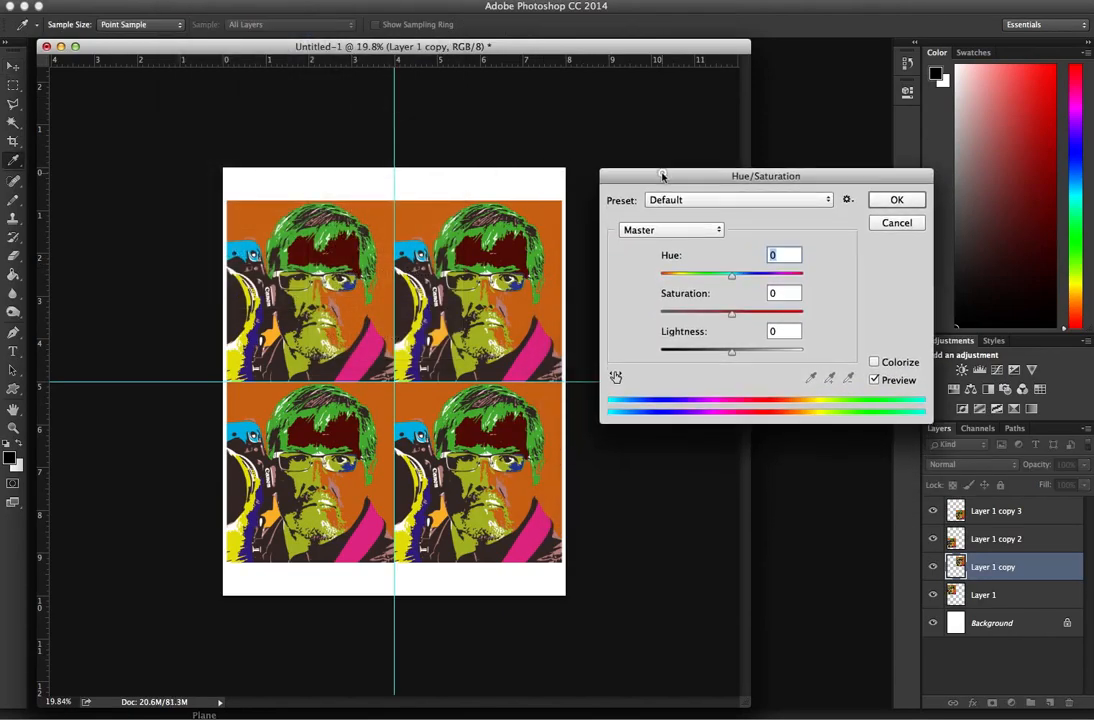
left_click_drag(733, 276, 773, 280)
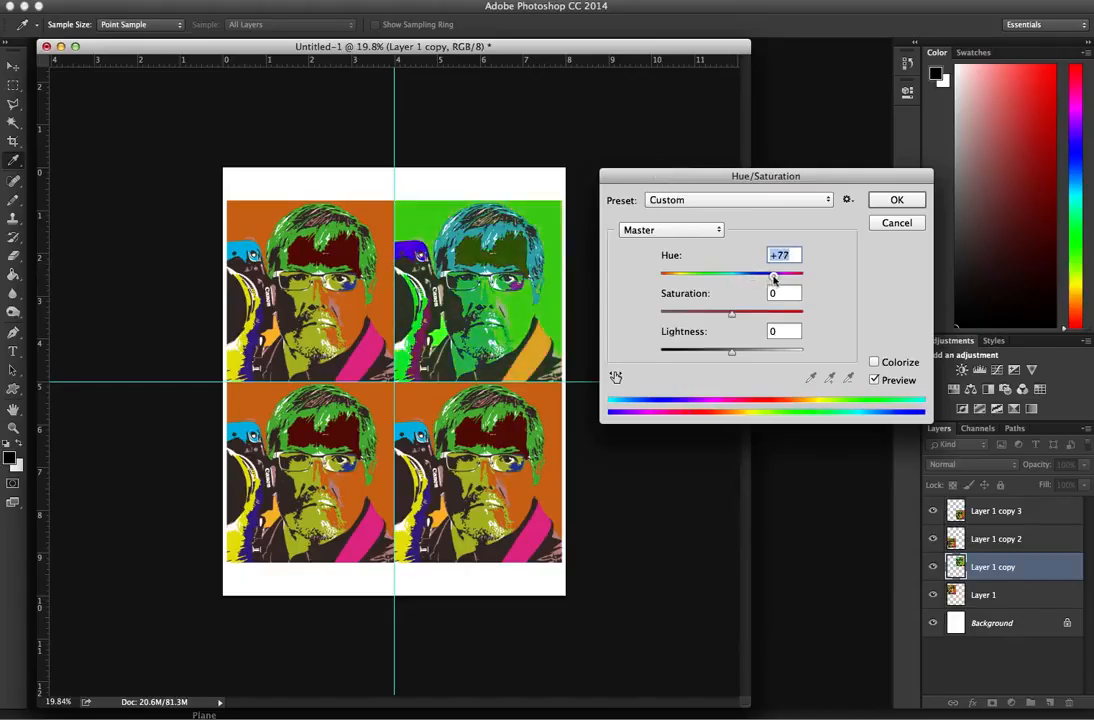
left_click(886, 201)
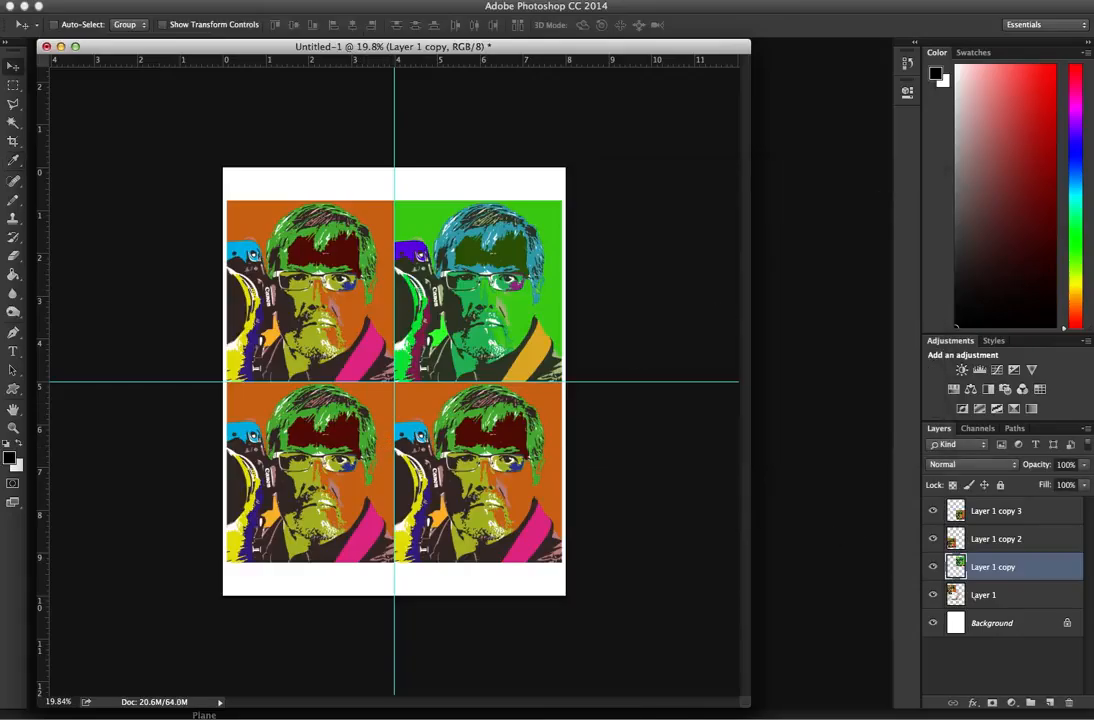
Recolour the upper-left portrait on Layer 1 by setting its Hue/Saturation hue to -50
left_click(982, 594)
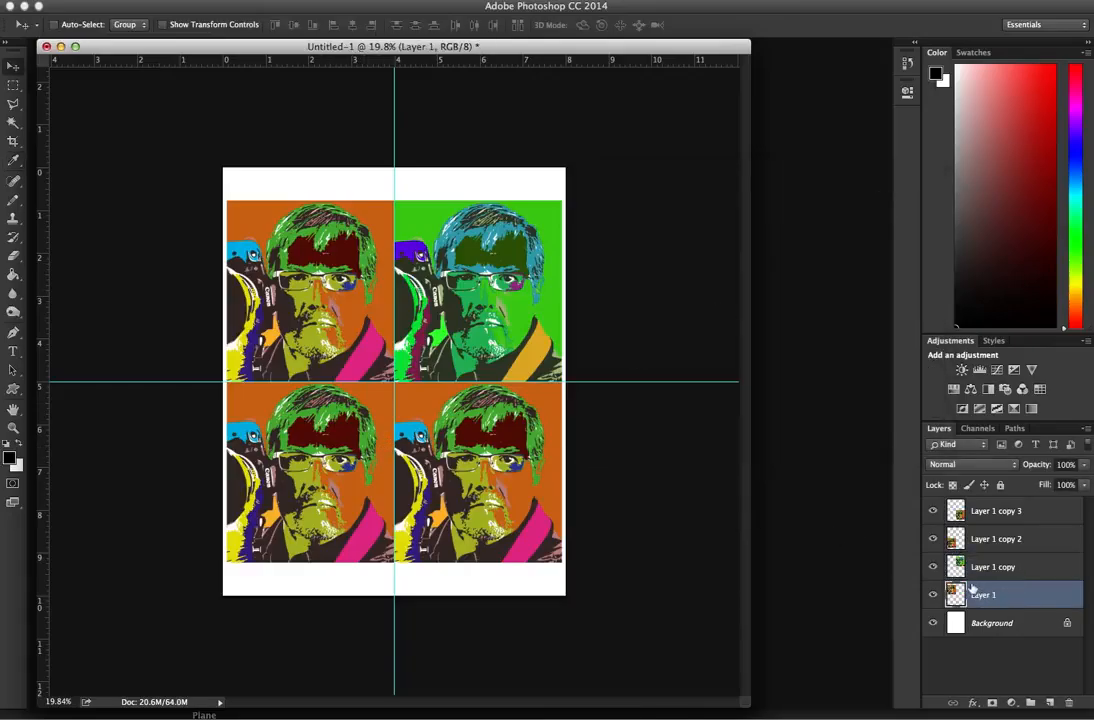
key("super+u")
left_click_drag(731, 274, 697, 274)
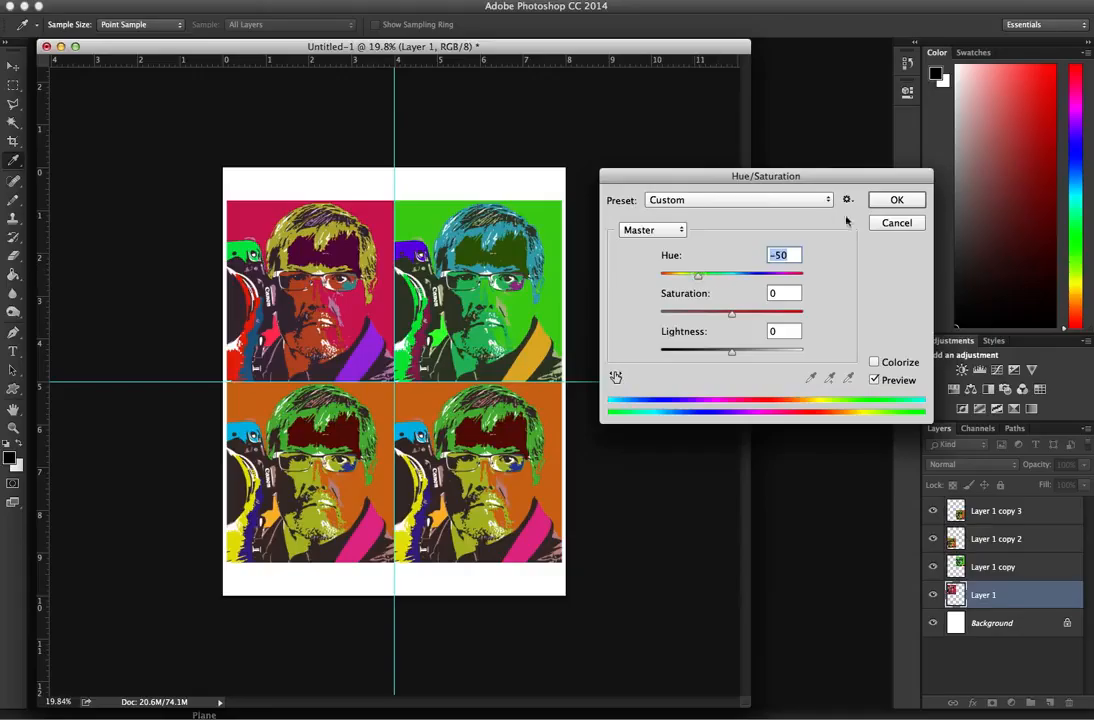
left_click(878, 204)
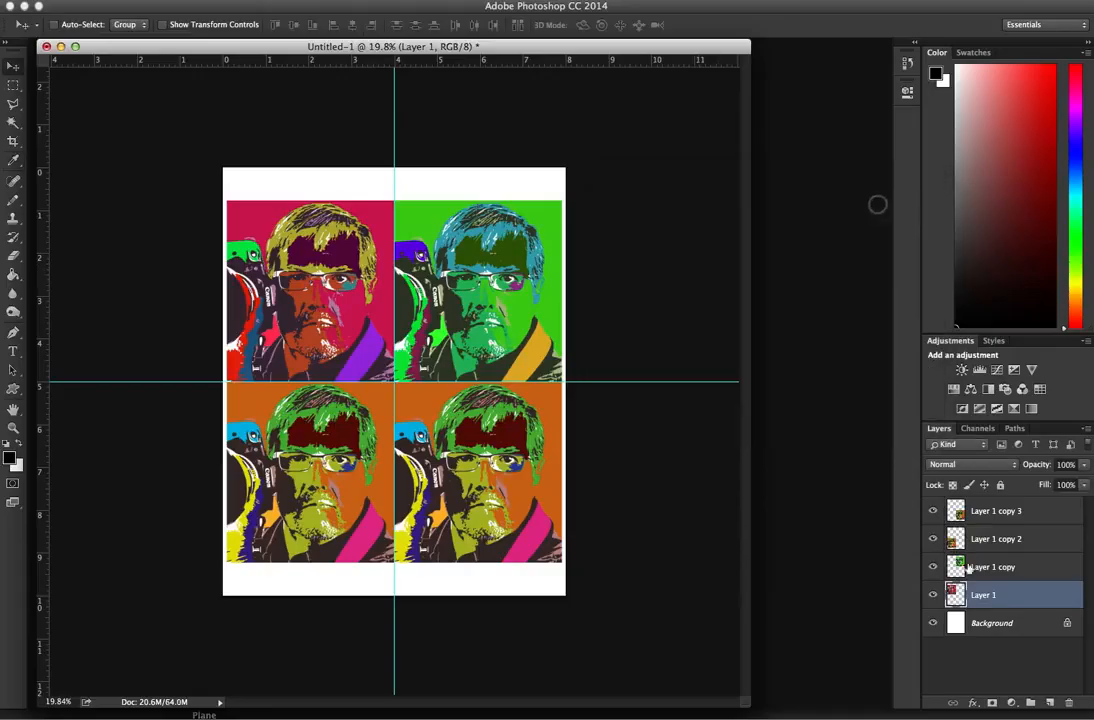
Recolour the lower-left portrait on Layer 1 copy 2 by setting its Hue/Saturation hue to about -119
left_click(1047, 540)
key("ctrl+u")
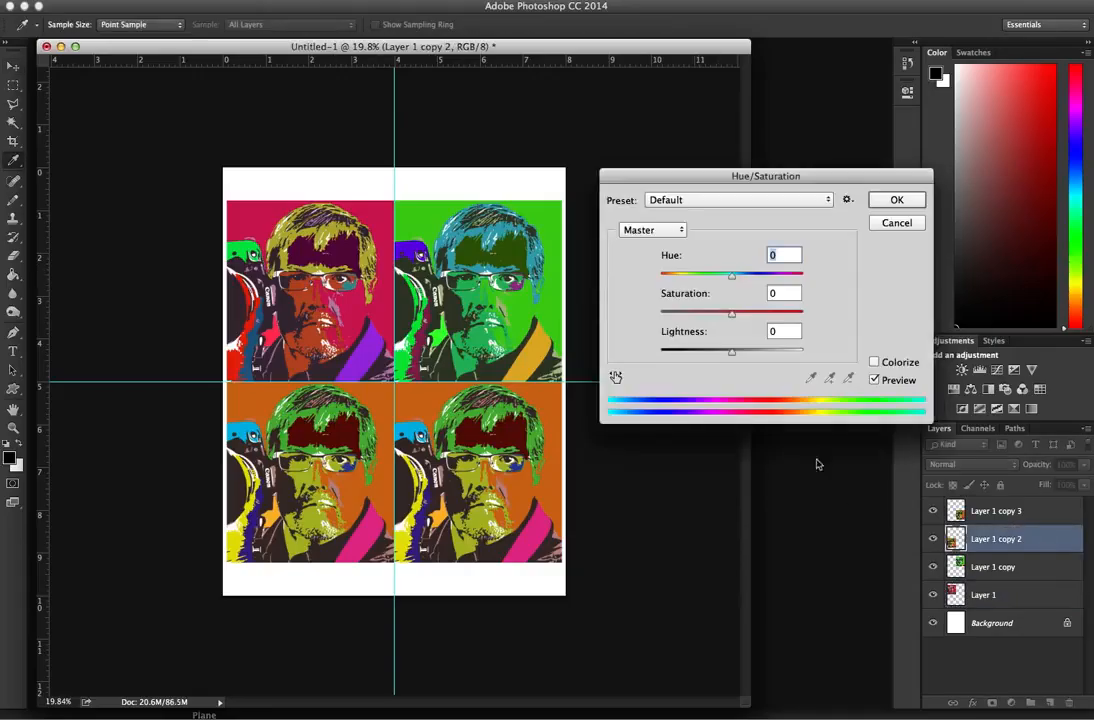
left_click_drag(730, 277, 677, 277)
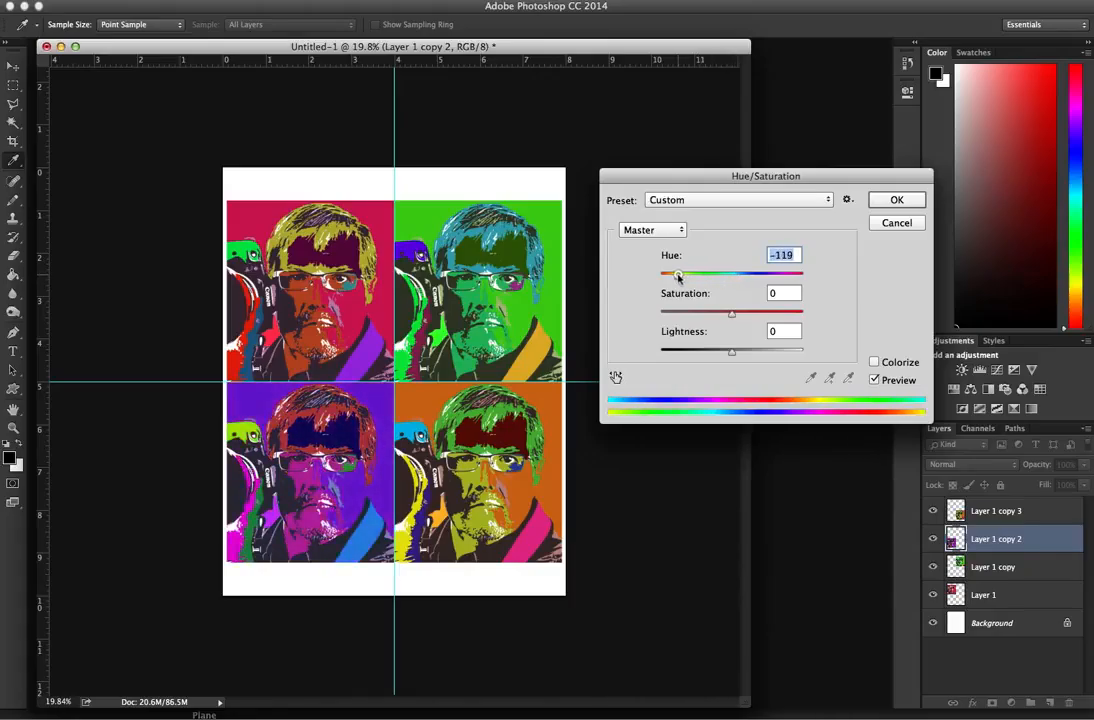
key("Return")
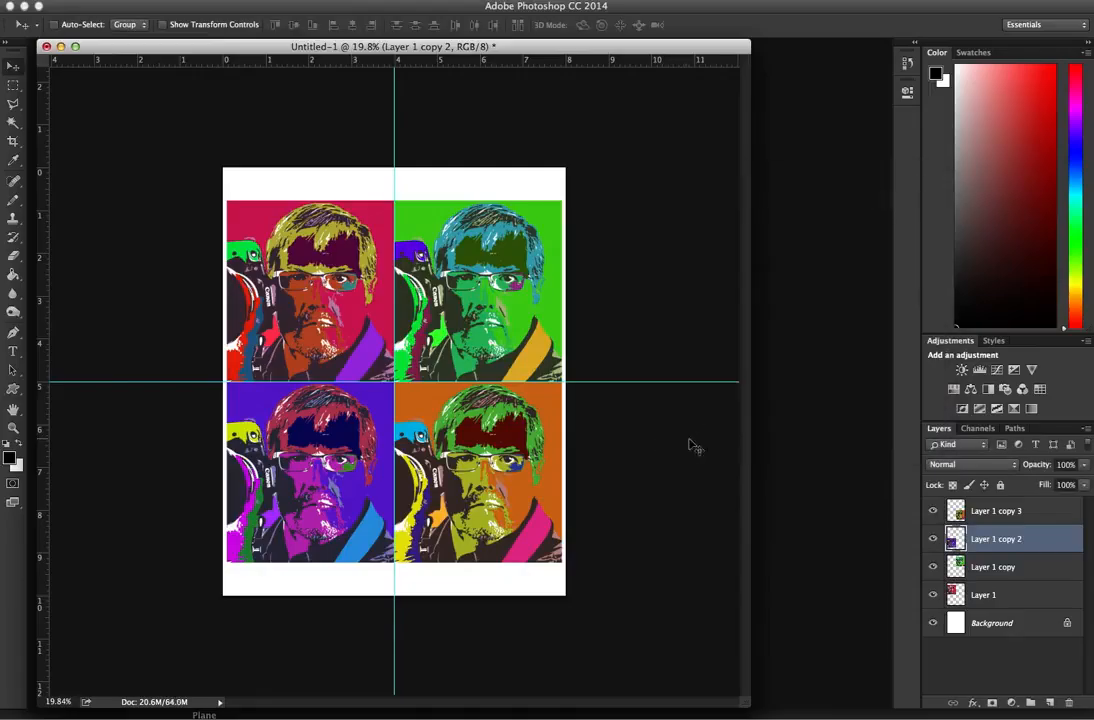
Add a 30 pt Seravek Bold text line with the artist's full name in the white margin below the portraits
key("t")
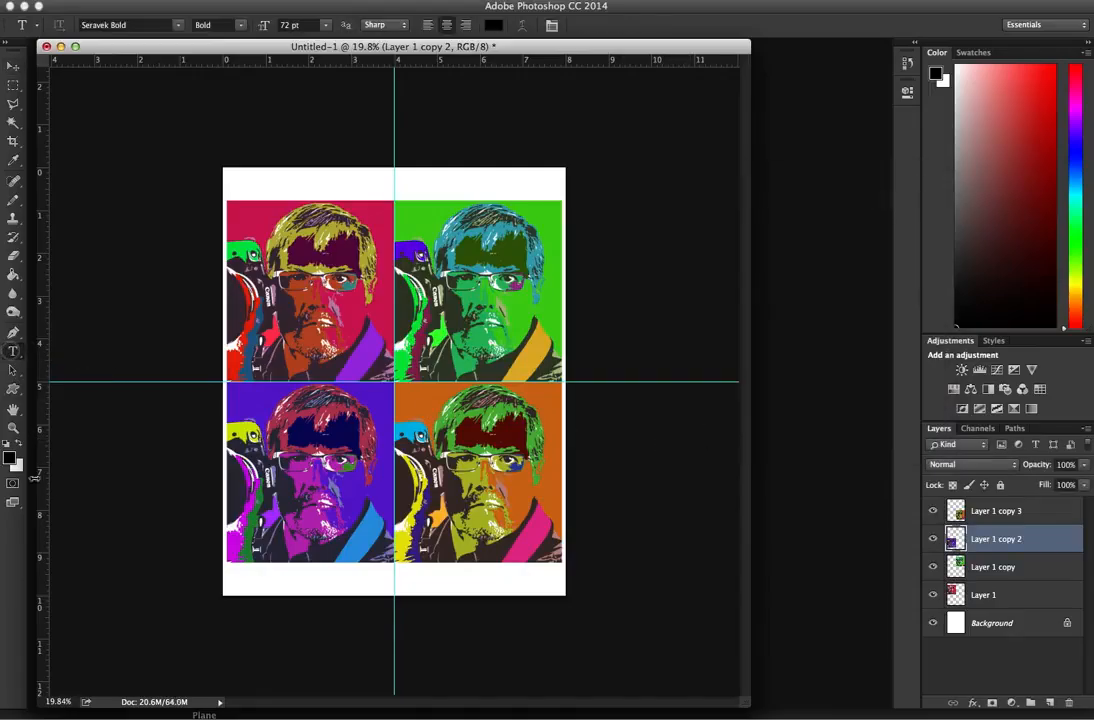
left_click(368, 583)
left_click(328, 24)
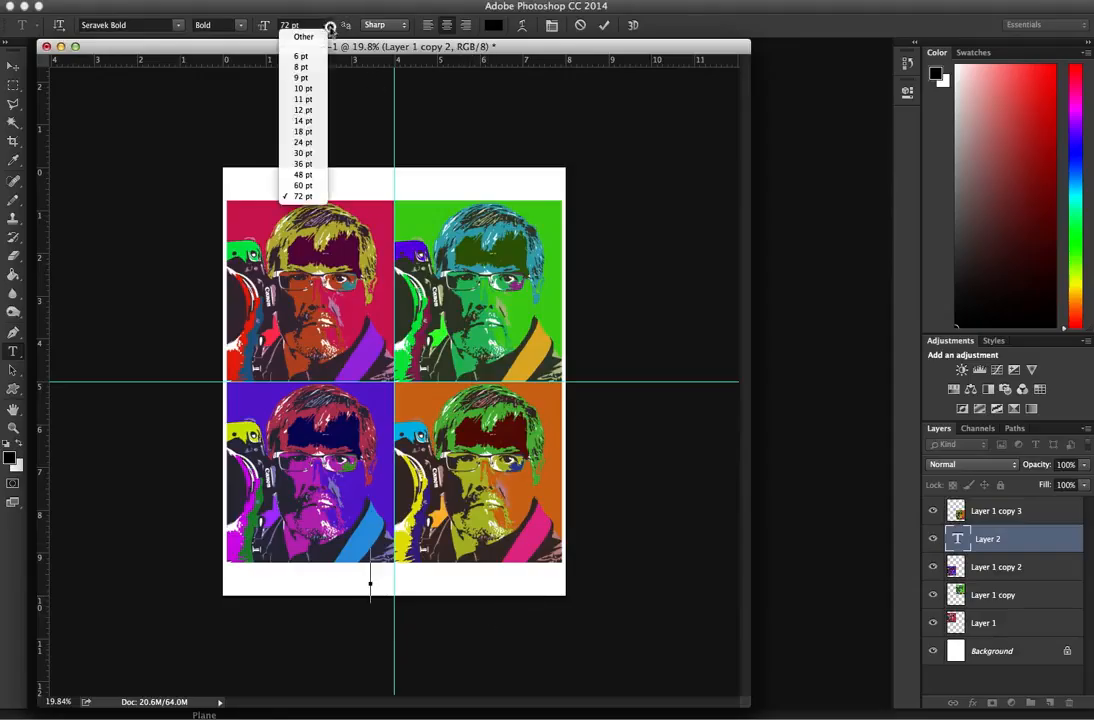
left_click(304, 153)
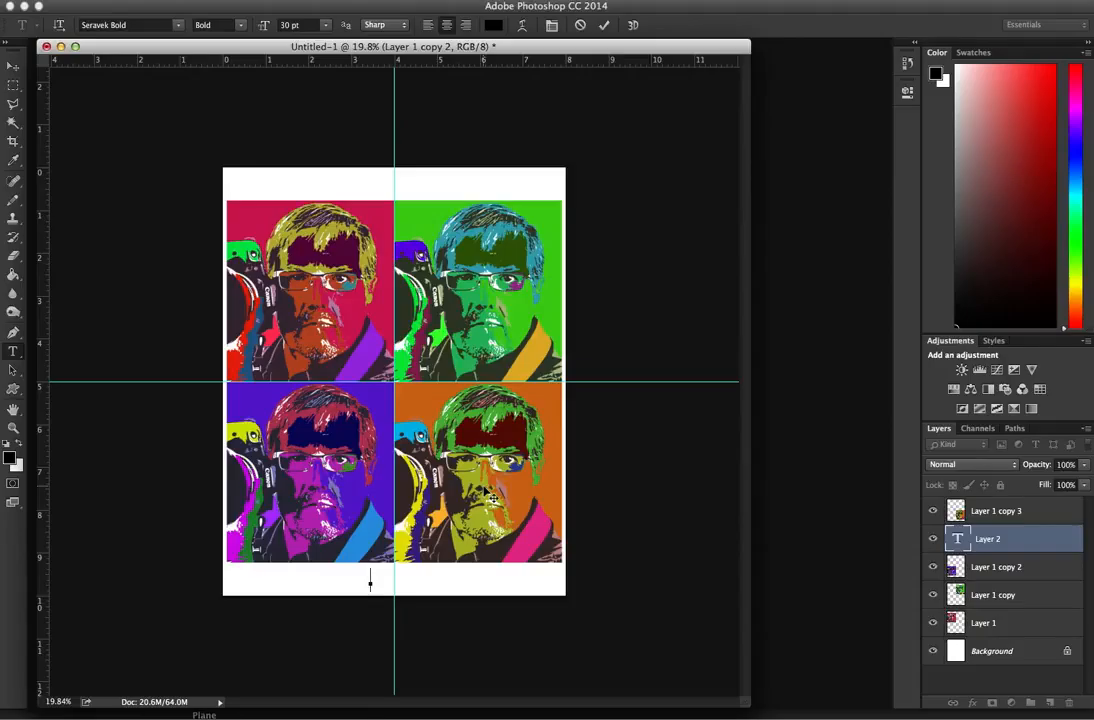
type("Lou Crandall")
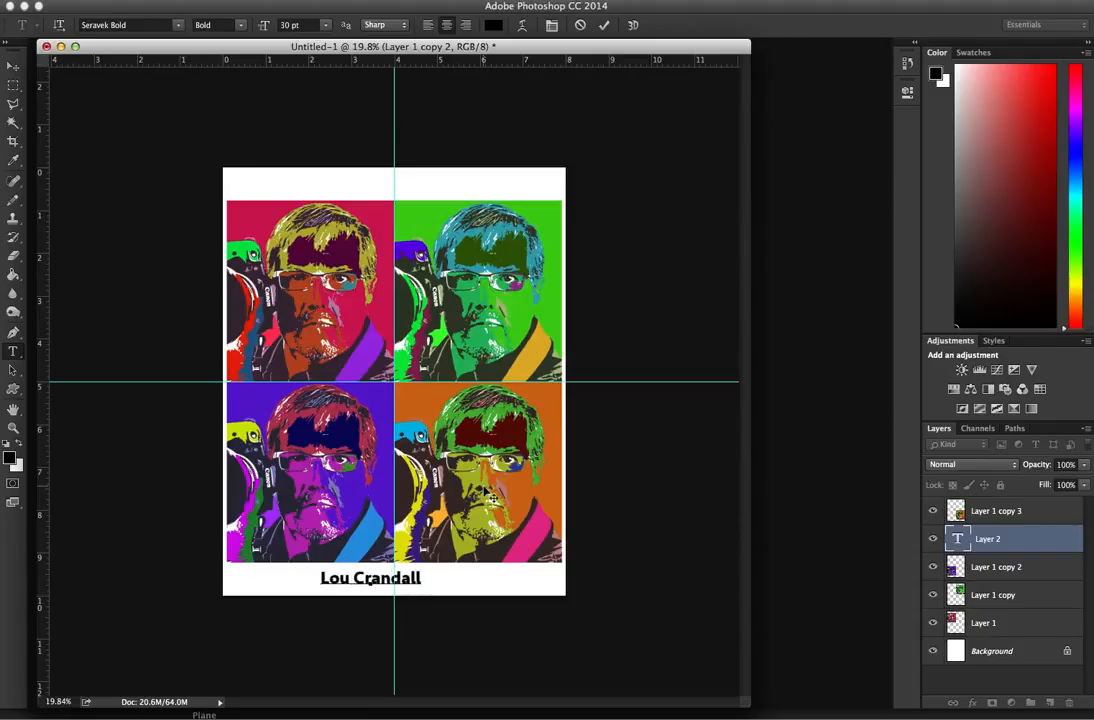
Move the name text to the lower-right corner of the page, beneath the orange portrait
left_click(13, 65)
left_click_drag(422, 588, 549, 580)
key("Down")
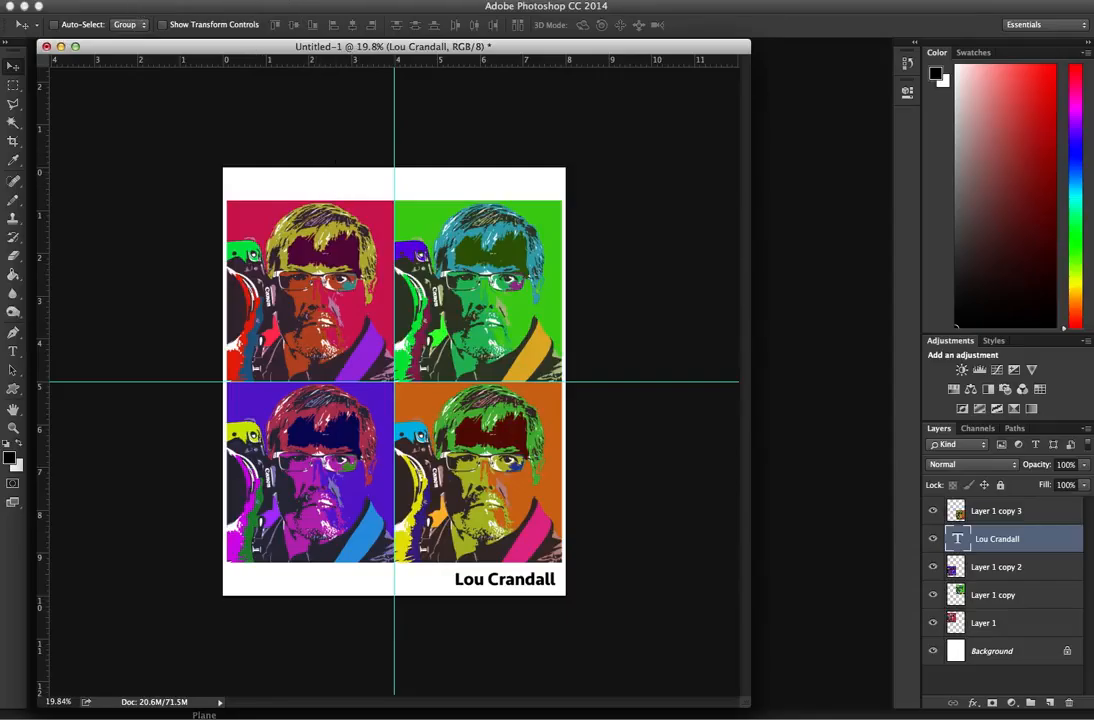
left_click(222, 1)
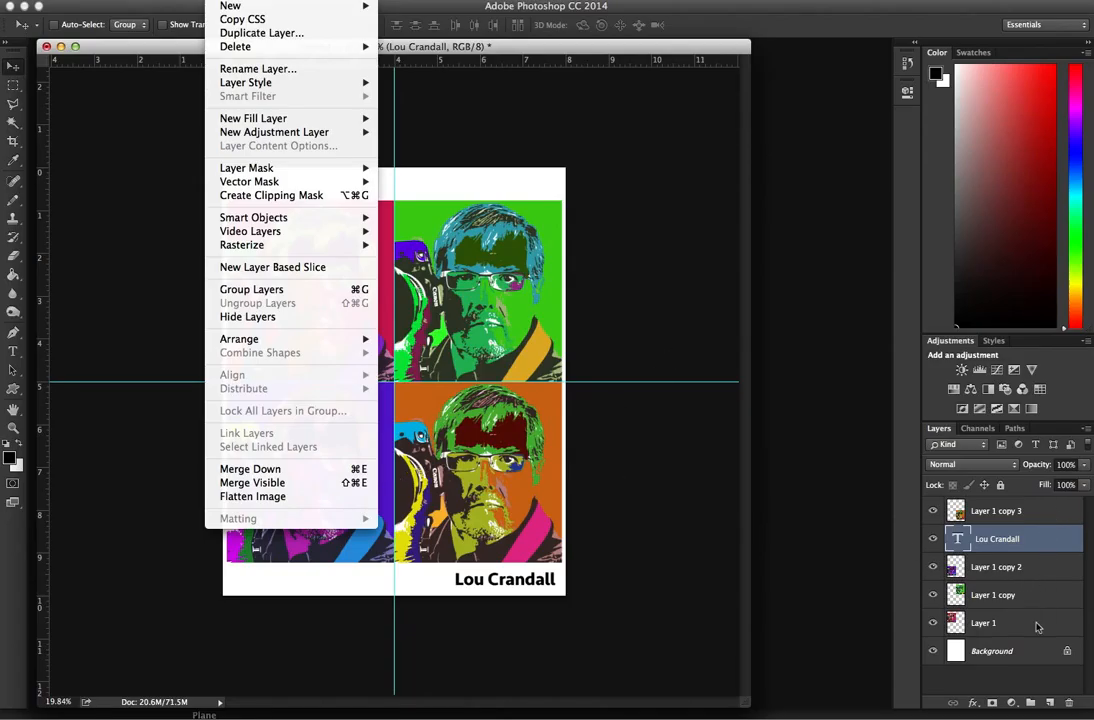
left_click(545, 229)
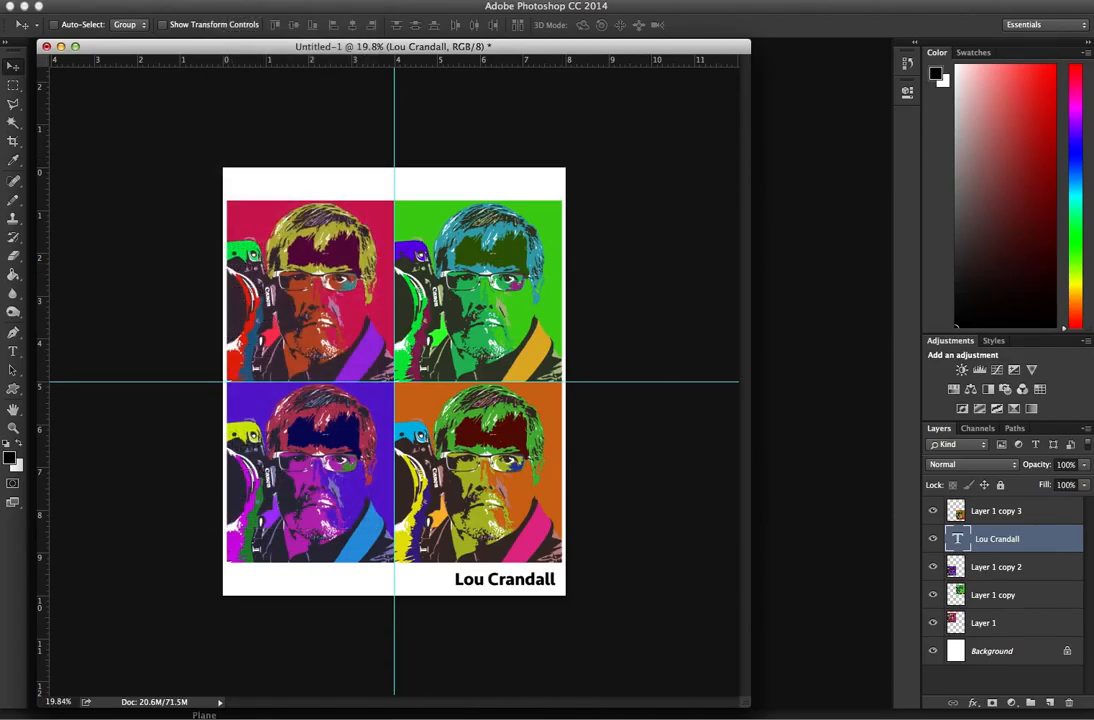
Save the layered artwork to the Desktop in Photoshop format as "Me Warhol" plus the artist's surname, with maximum compatibility
left_click(114, 1)
left_click(132, 138)
type("Mr")
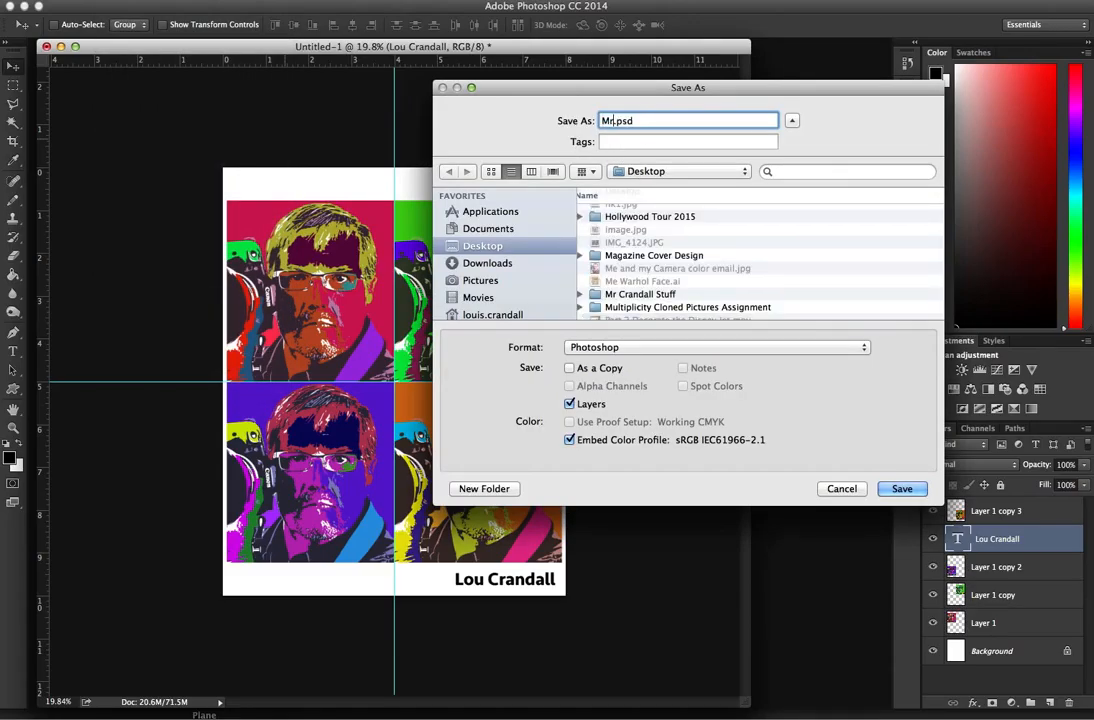
key("BackSpace")
type("e Warhol Crandall")
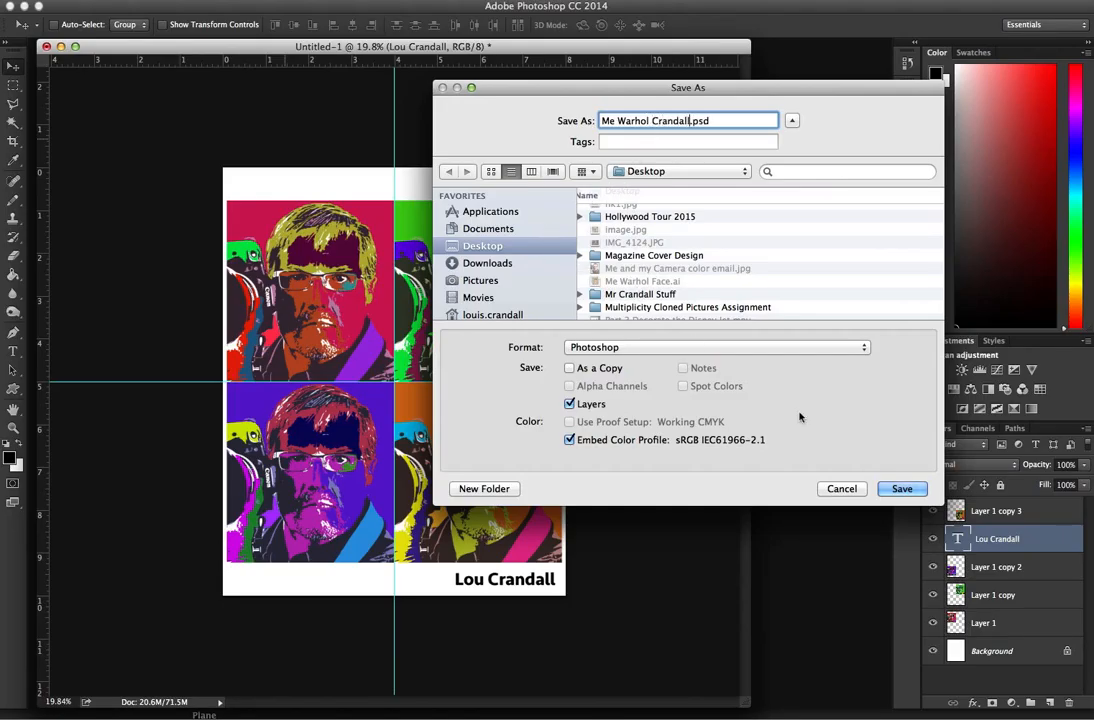
key("Return")
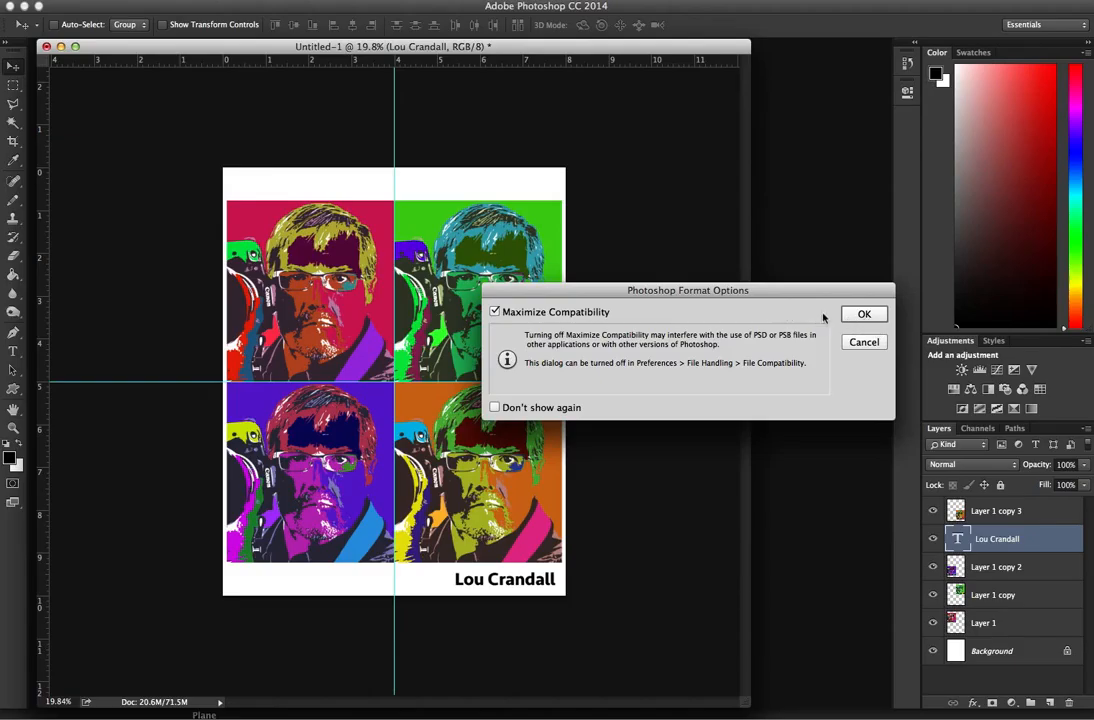
left_click(865, 320)
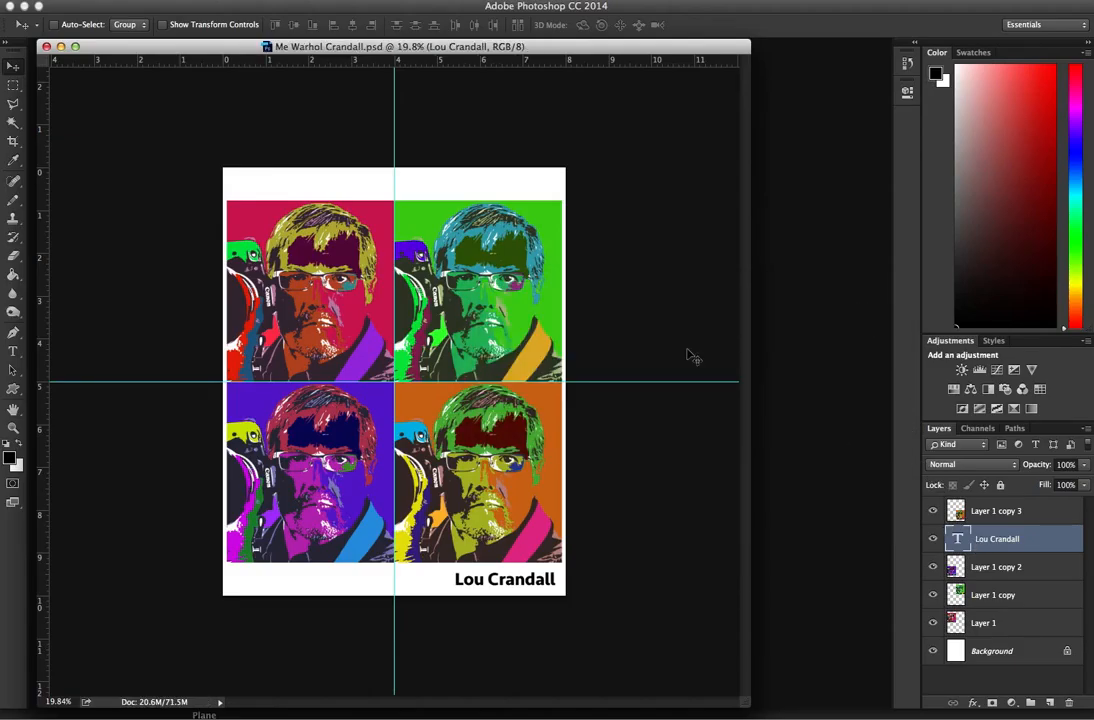
Save a JPEG copy of the artwork to the Desktop under the same file name, accepting the JPEG options
left_click(114, 1)
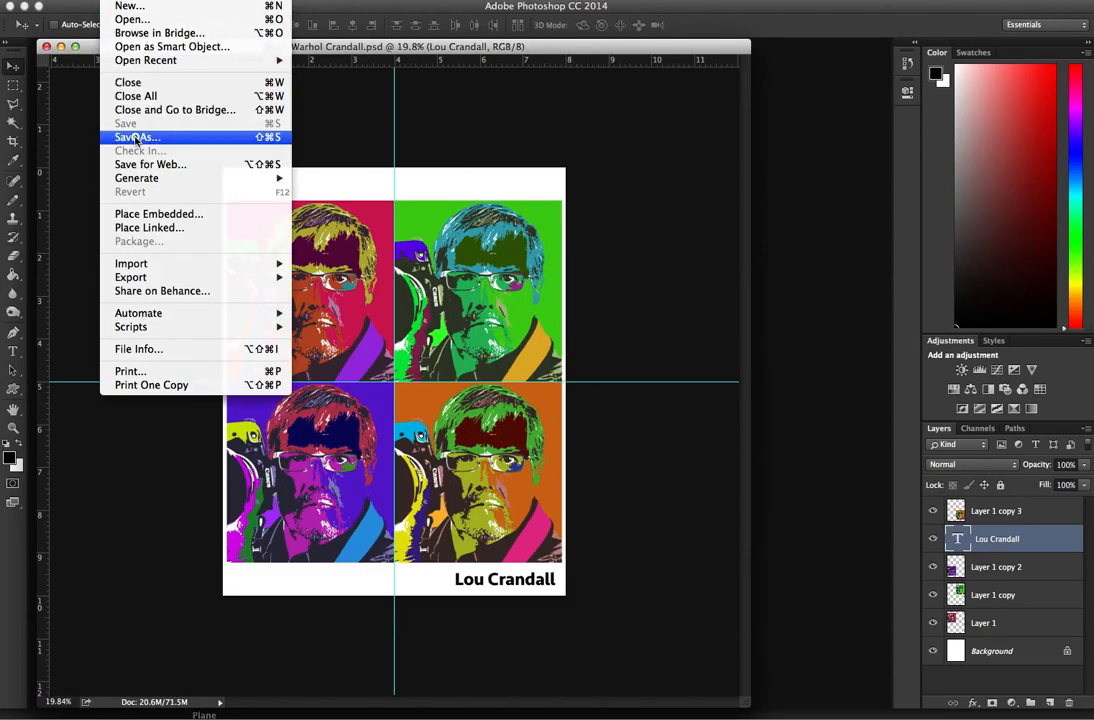
left_click(135, 137)
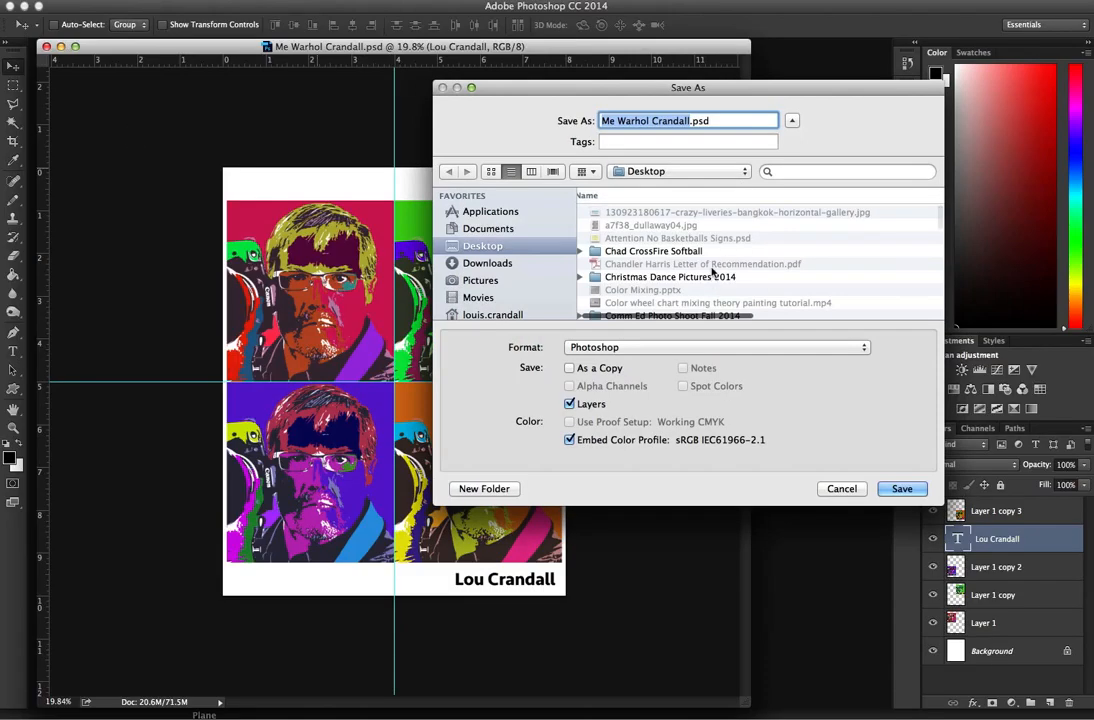
left_click(615, 348)
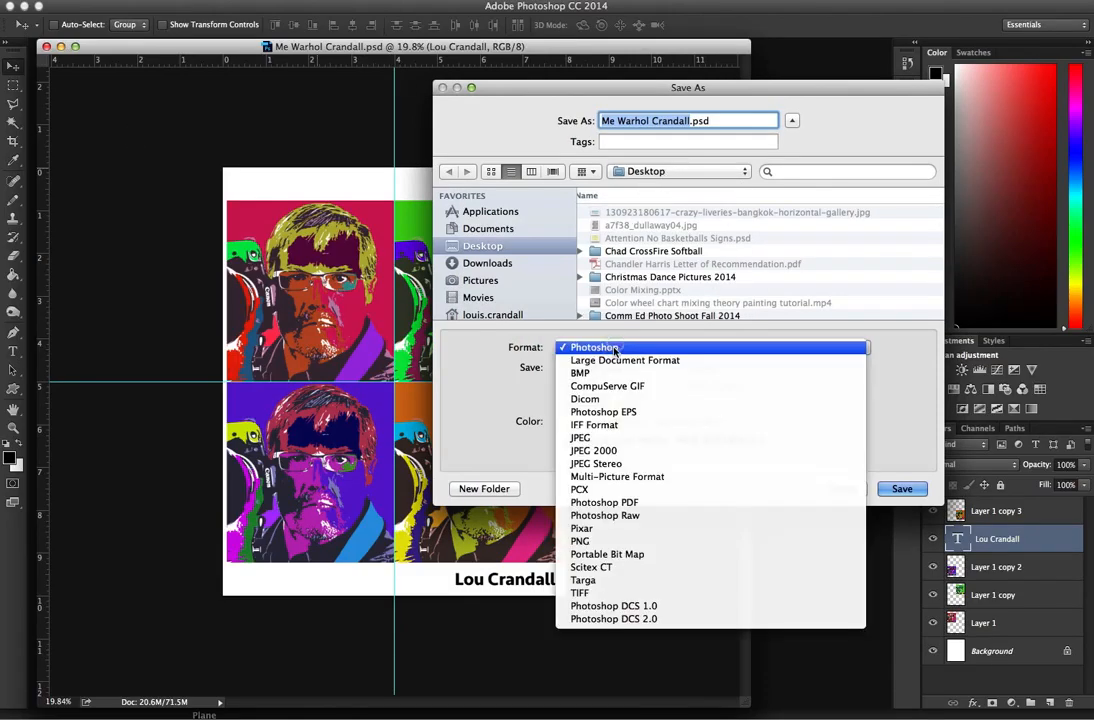
left_click(590, 438)
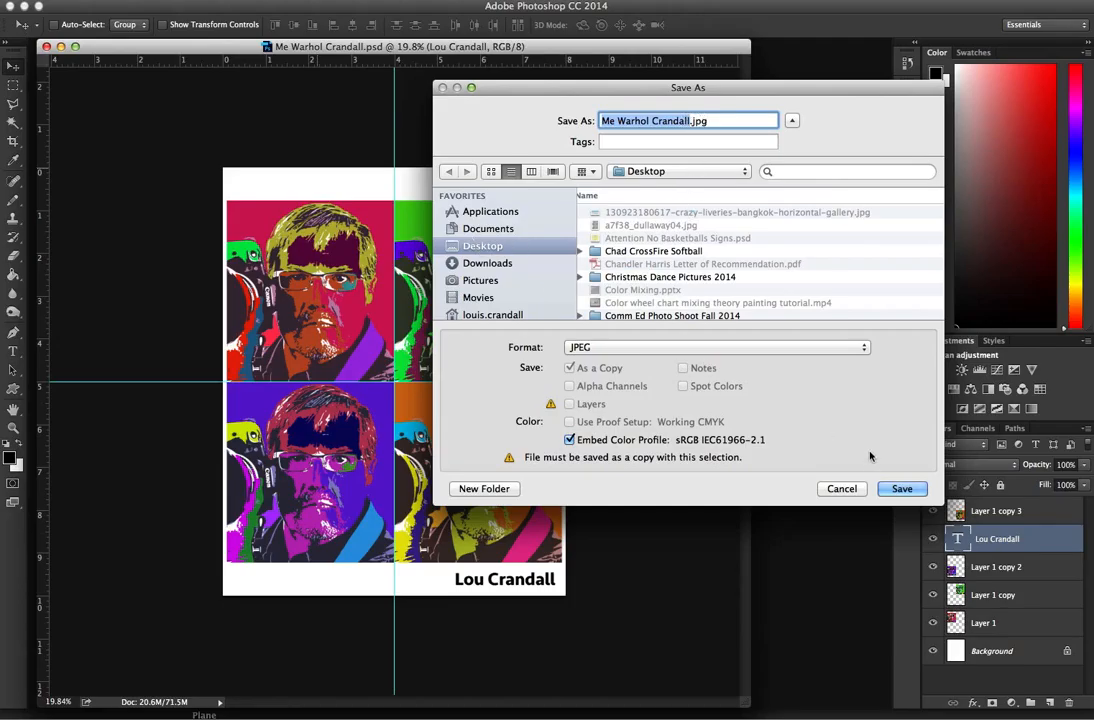
key("Return")
left_click(775, 270)
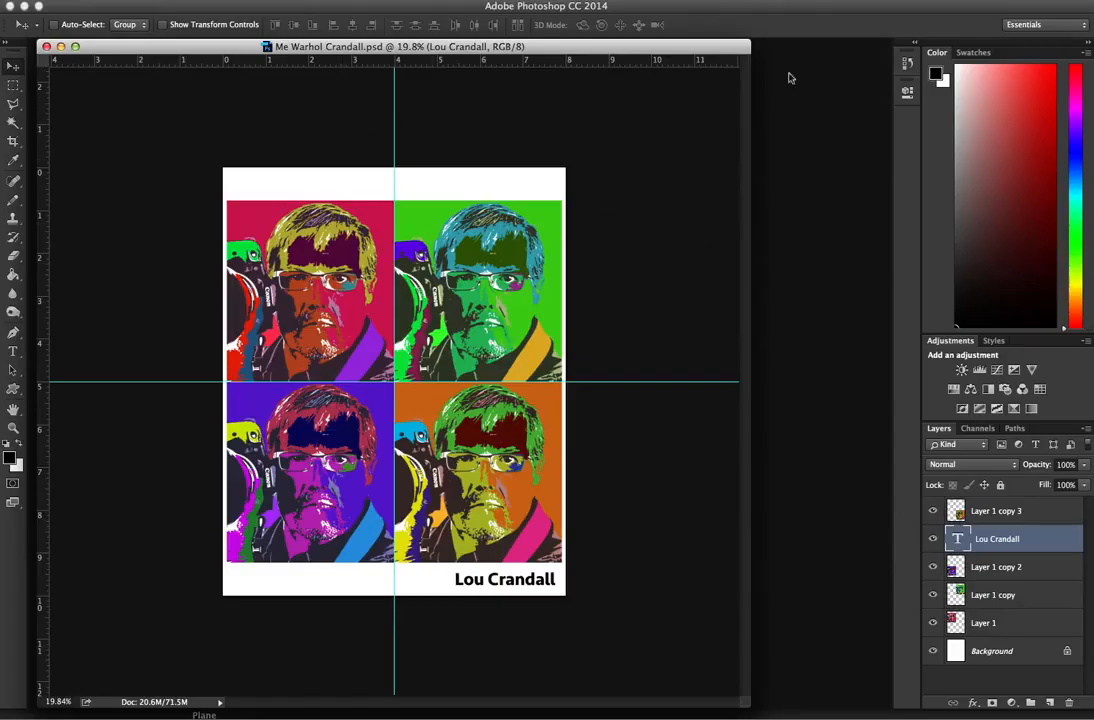
left_click(966, 0)
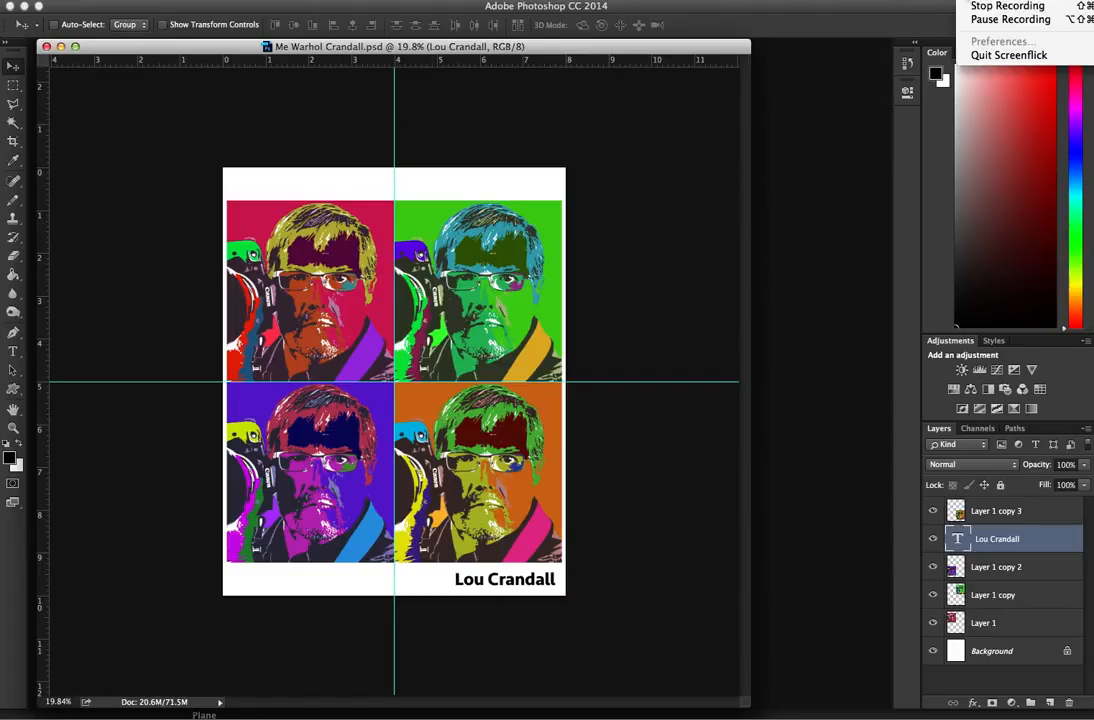